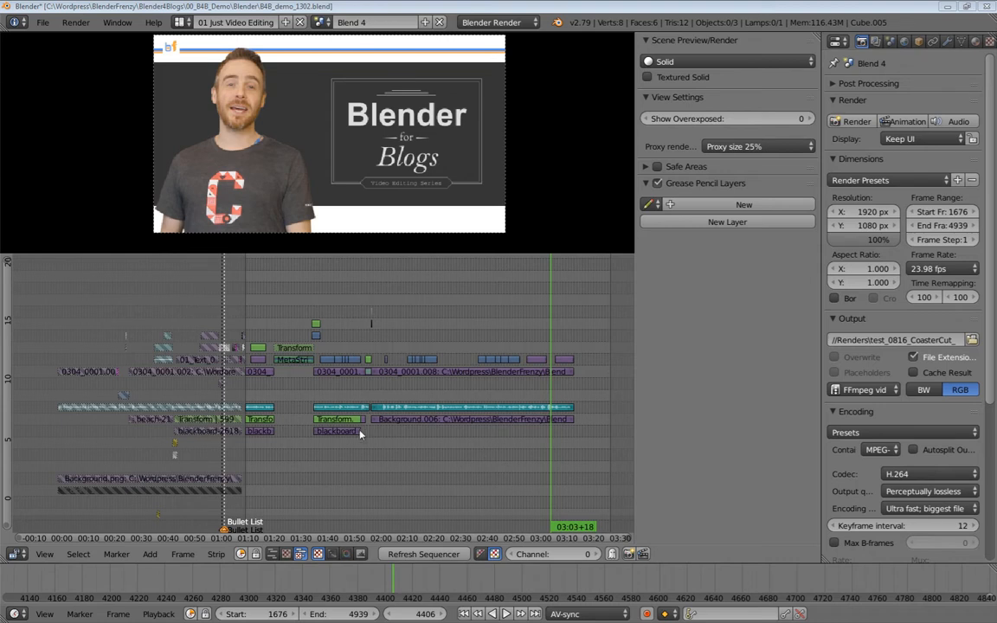
# Play back the edit around the short white flash strip and its sound strip near 01:57
pyautogui.moveTo(584, 353); pyautogui.dragTo(284, 321, button='middle')
pyautogui.moveTo(310, 370); pyautogui.dragTo(481, 354, button='middle')
pyautogui.keyDown('ctrl'); pyautogui.moveTo(406, 347); pyautogui.dragTo(422, 352, button='middle'); pyautogui.keyUp('ctrl')
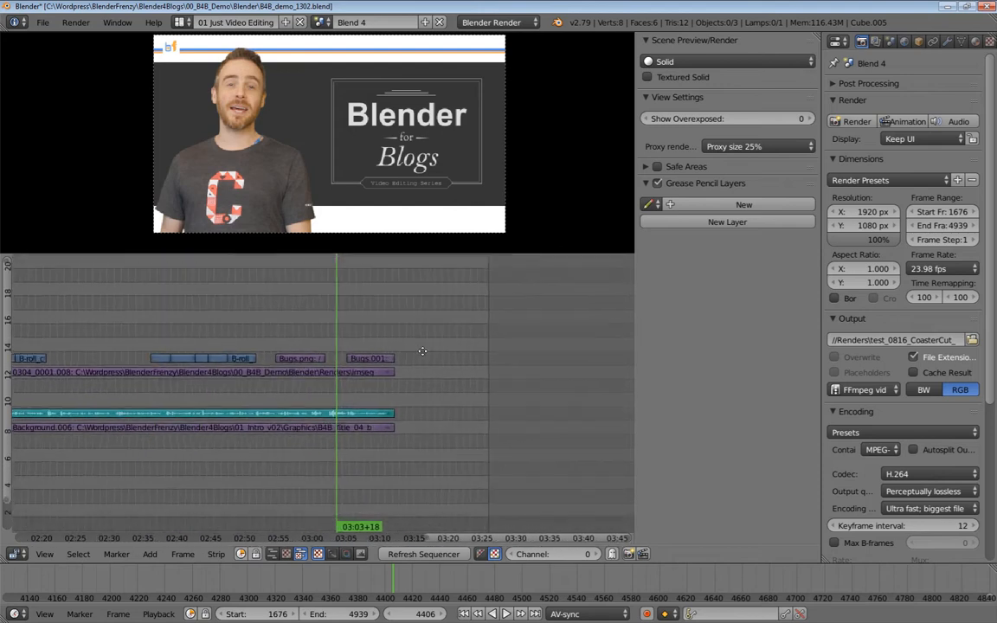
pyautogui.scroll(-4, 456, 327)
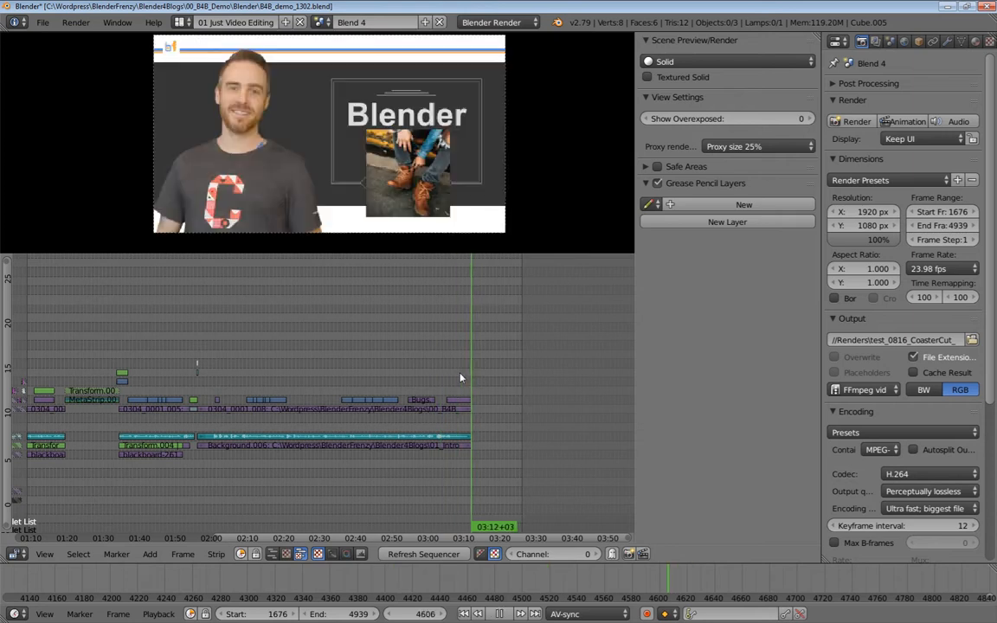
pyautogui.moveTo(299, 371); pyautogui.dragTo(254, 355, button='middle')
pyautogui.scroll(10, 260, 371)
pyautogui.moveTo(312, 352); pyautogui.dragTo(623, 343, button='middle')
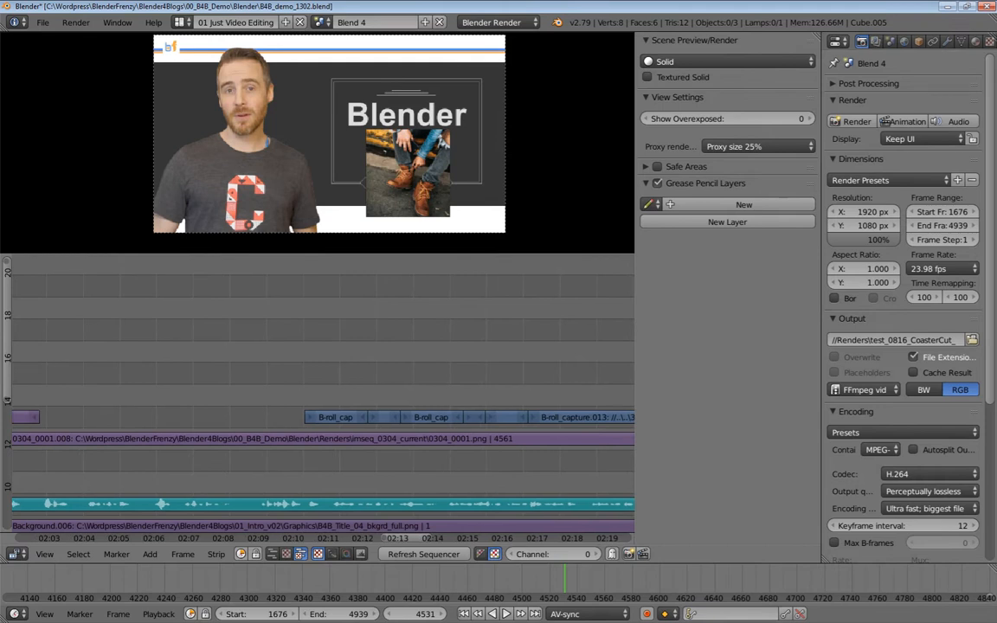
pyautogui.moveTo(323, 362); pyautogui.dragTo(323, 325, button='middle')
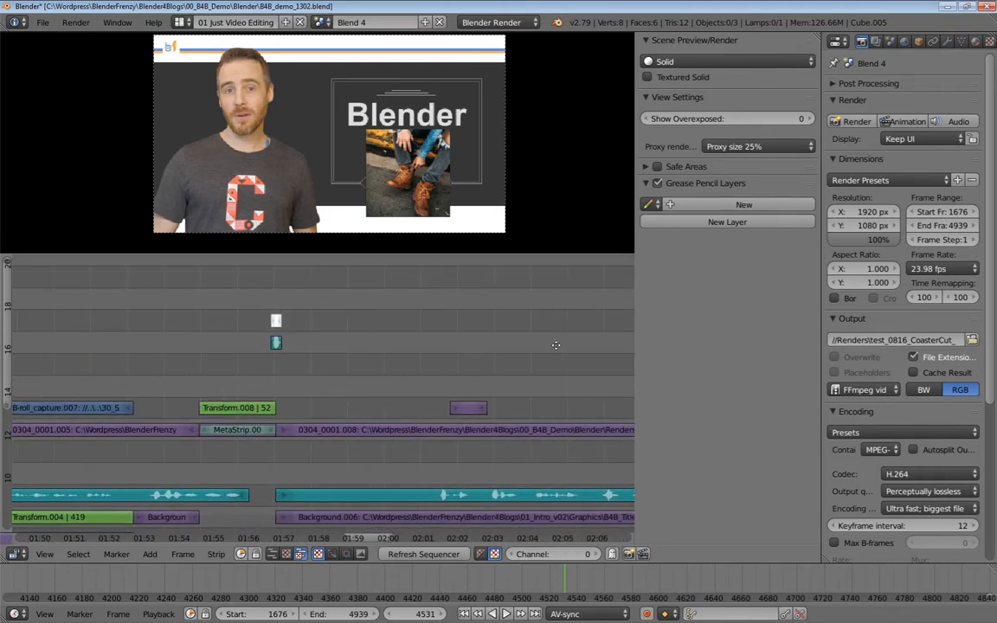
pyautogui.click(262, 310)
pyautogui.hotkey('alt', 'a')
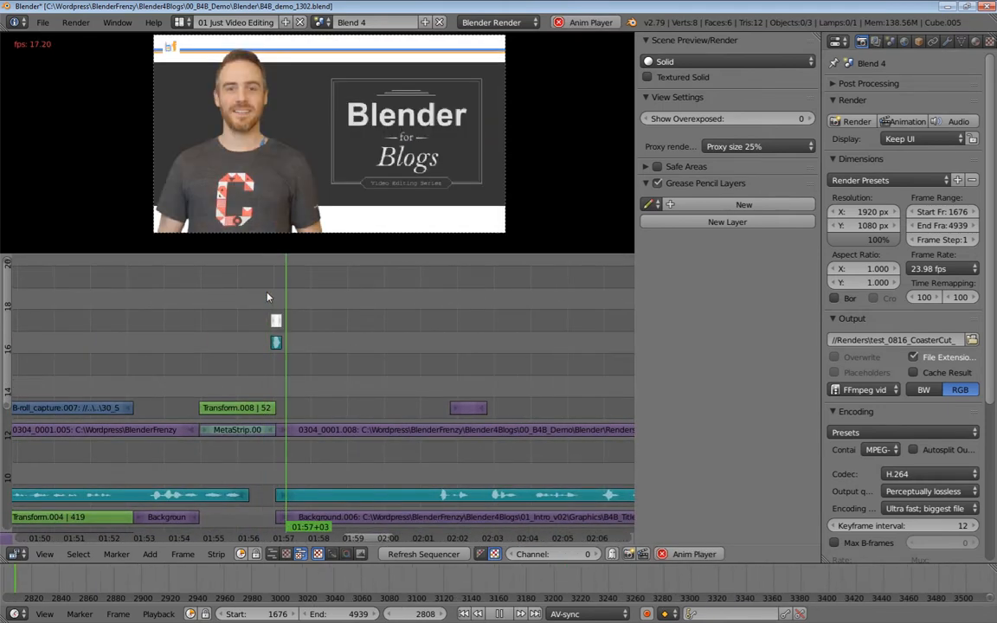
pyautogui.hotkey('alt', 'a')
# Group the white BOOP.002 color strip and its p000_intro2_BOOP.001 sound strip into one meta strip
pyautogui.keyDown('ctrl'); pyautogui.moveTo(279, 323); pyautogui.dragTo(605, 380, button='middle'); pyautogui.keyUp('ctrl')
pyautogui.rightClick(354, 346)
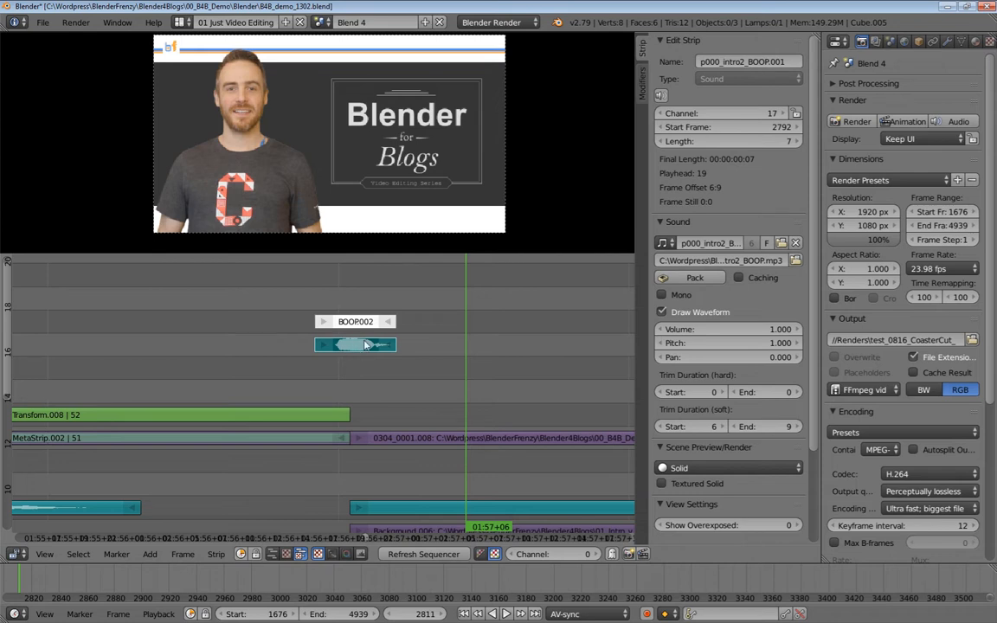
pyautogui.rightClick(325, 321)
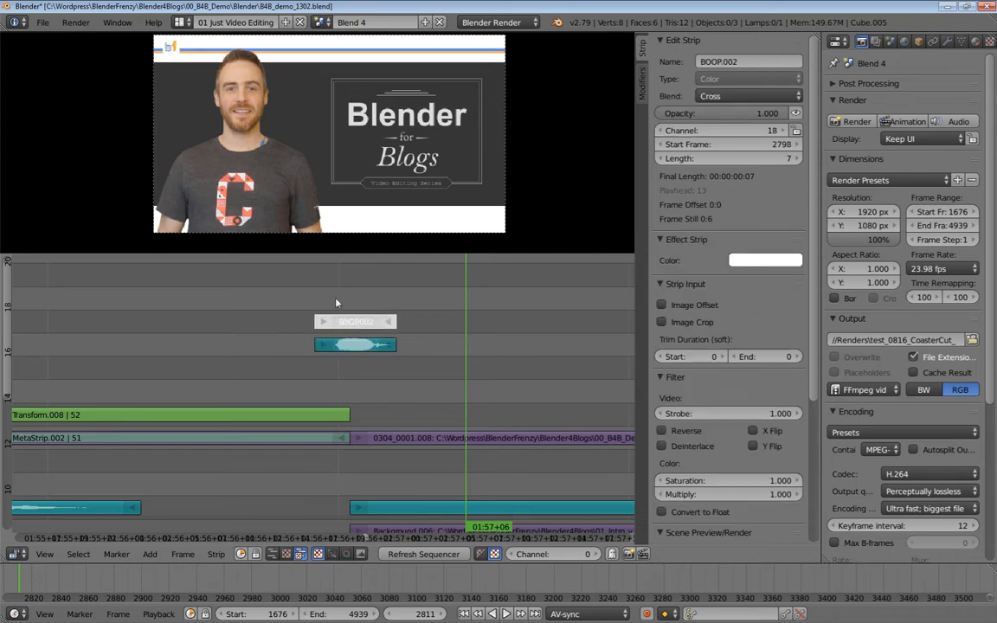
pyautogui.click(345, 296)
pyautogui.moveTo(344, 297); pyautogui.dragTo(439, 295)
pyautogui.keyDown('ctrl'); pyautogui.moveTo(458, 328); pyautogui.dragTo(360, 354, button='middle'); pyautogui.keyUp('ctrl')
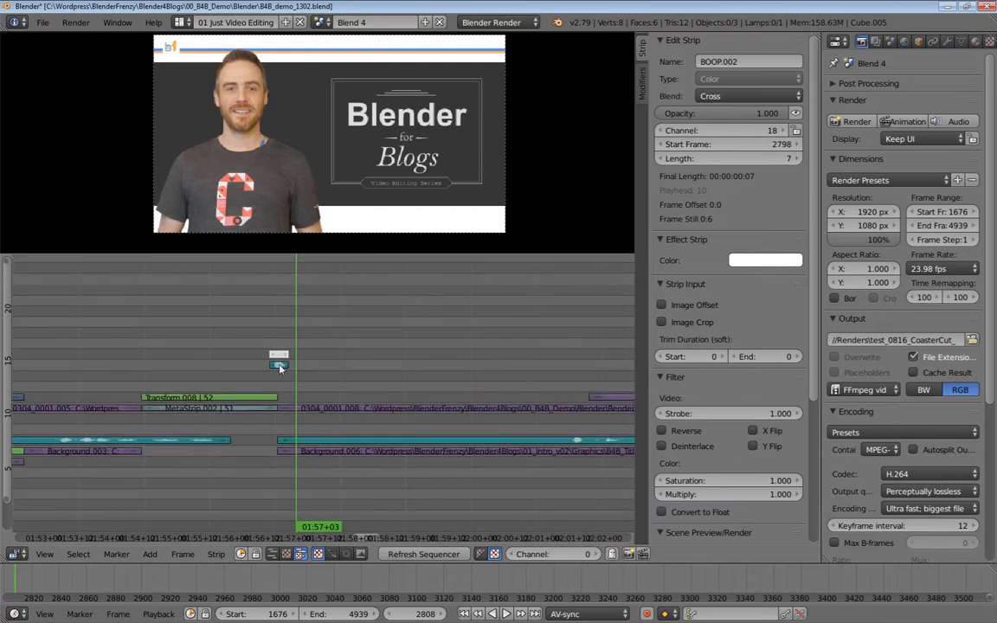
pyautogui.rightClick(278, 366)
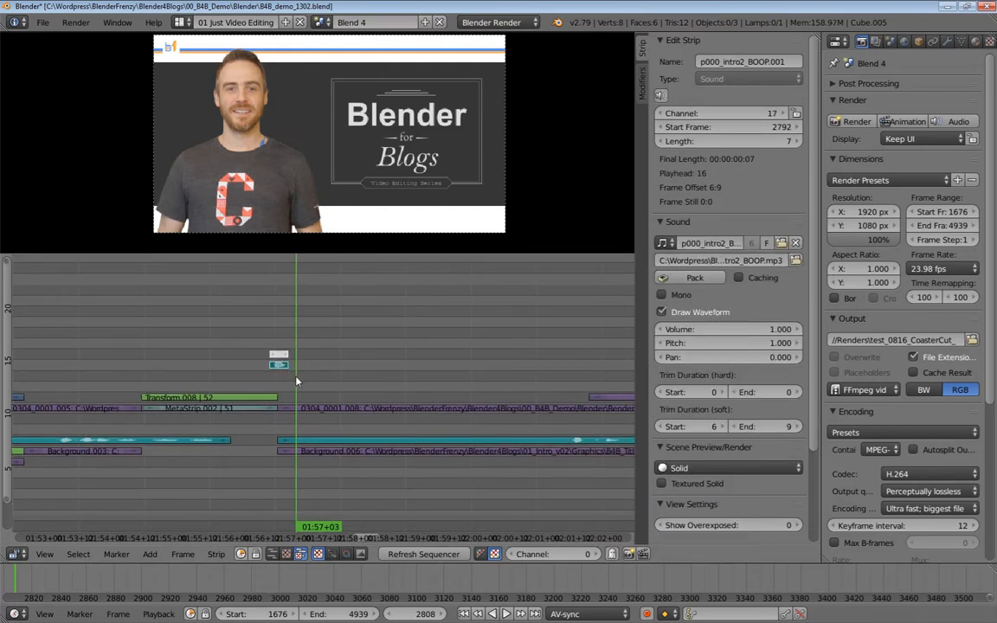
pyautogui.hotkey('ctrl', 'g')
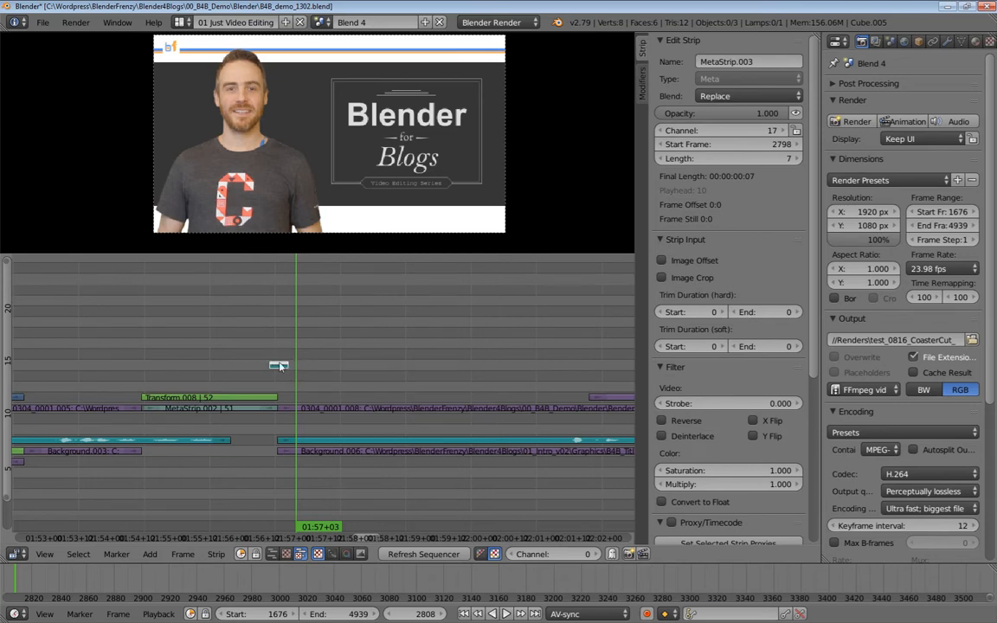
# Duplicate the beep meta strip and place the copy just past the final footage, on channel 15 at frame 4644
pyautogui.keyDown('ctrl'); pyautogui.moveTo(276, 363); pyautogui.dragTo(204, 364, button='middle'); pyautogui.keyUp('ctrl')
pyautogui.keyDown('ctrl'); pyautogui.moveTo(102, 373); pyautogui.dragTo(235, 374, button='middle'); pyautogui.keyUp('ctrl')
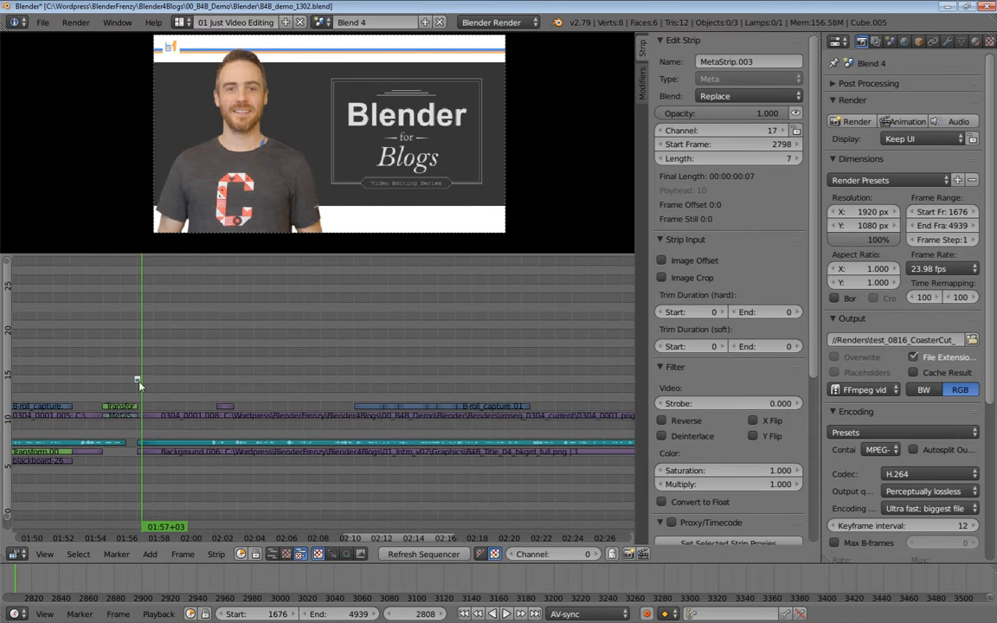
pyautogui.hotkey('shift', 'd')
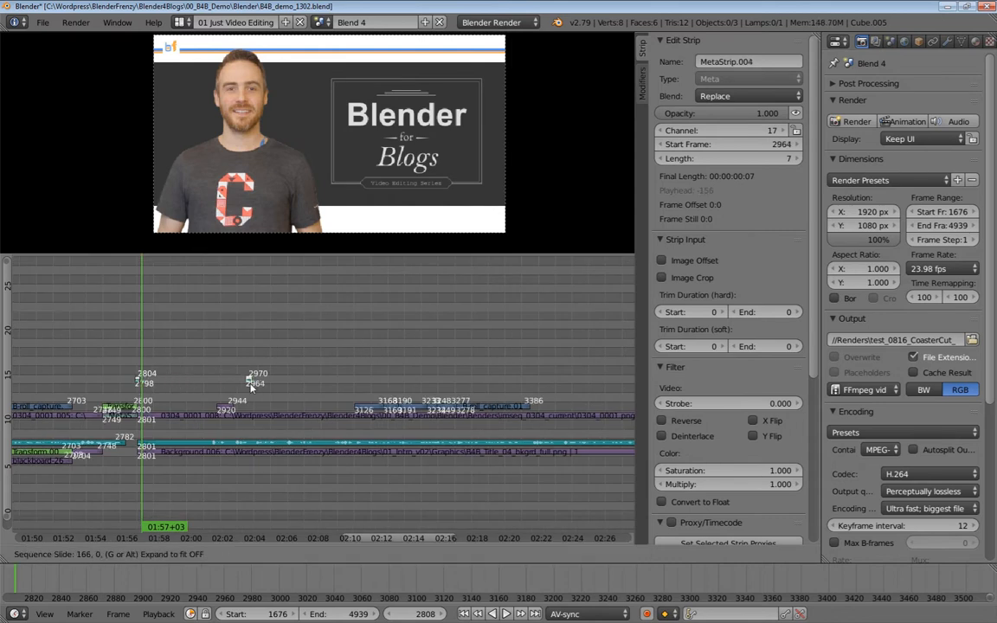
pyautogui.click(547, 358)
pyautogui.moveTo(547, 358); pyautogui.dragTo(186, 363, button='middle')
pyautogui.press('g')
pyautogui.click(491, 410)
pyautogui.moveTo(490, 410); pyautogui.dragTo(264, 400, button='middle')
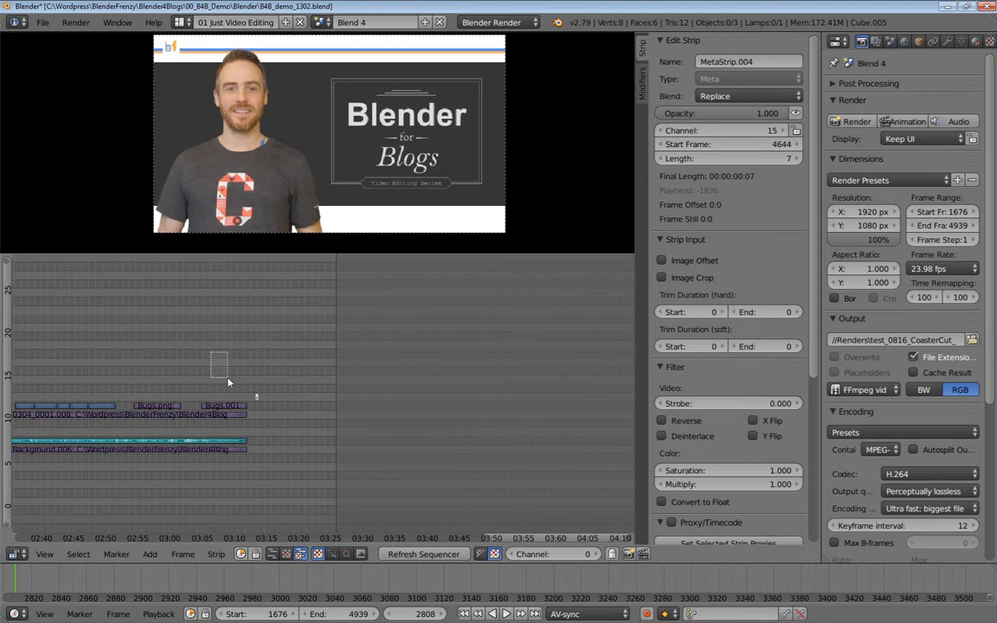
# Move the duplicated meta strip further out to channel 17, starting at frame 4677
pyautogui.moveTo(230, 381); pyautogui.dragTo(298, 478)
pyautogui.moveTo(283, 463); pyautogui.dragTo(332, 421, button='middle')
pyautogui.keyDown('ctrl'); pyautogui.moveTo(332, 422); pyautogui.dragTo(360, 438, button='middle'); pyautogui.keyUp('ctrl')
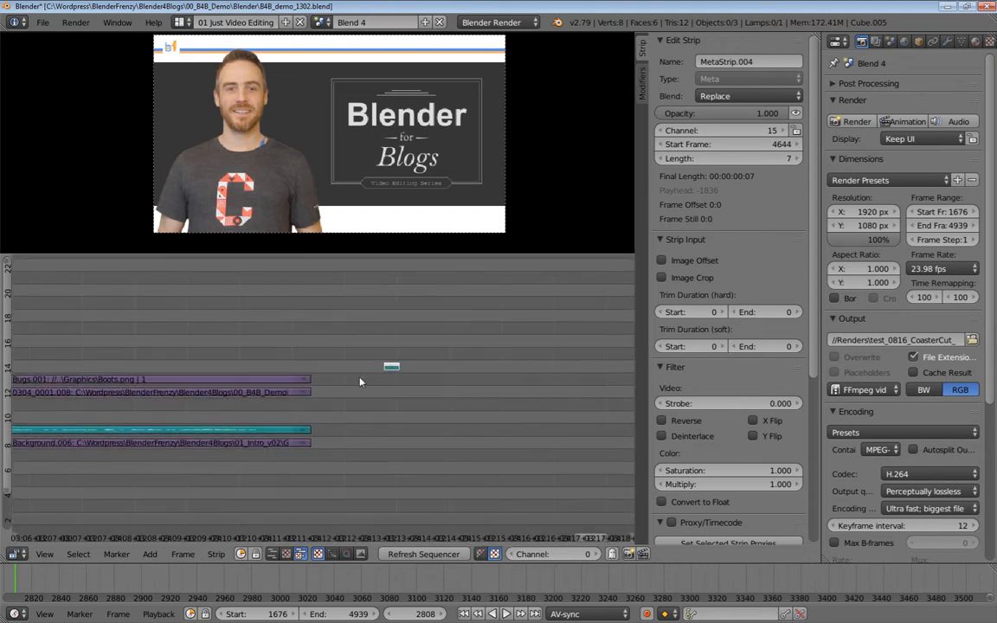
pyautogui.moveTo(391, 369); pyautogui.dragTo(461, 341)
pyautogui.scroll(2, 372, 386)
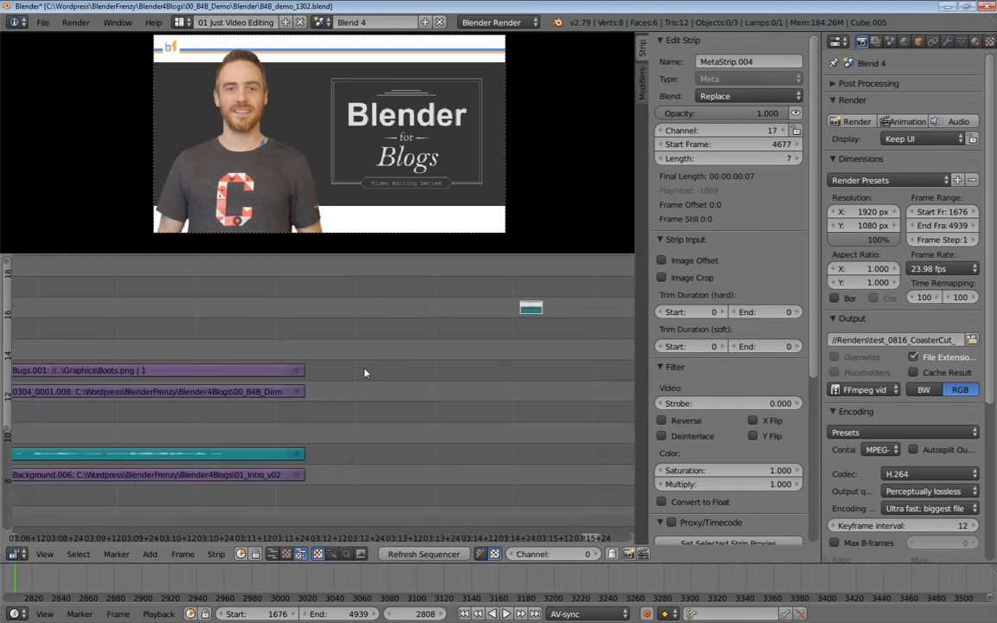
# Add a Color effect strip on channel 16 at the end of the last footage strips, frame 4609
pyautogui.moveTo(289, 353)
pyautogui.mouseDown()
pyautogui.moveTo(383, 345)
pyautogui.moveTo(469, 362)
pyautogui.moveTo(348, 370)
pyautogui.moveTo(396, 369)
pyautogui.moveTo(359, 374)
pyautogui.moveTo(294, 367)
pyautogui.mouseUp()
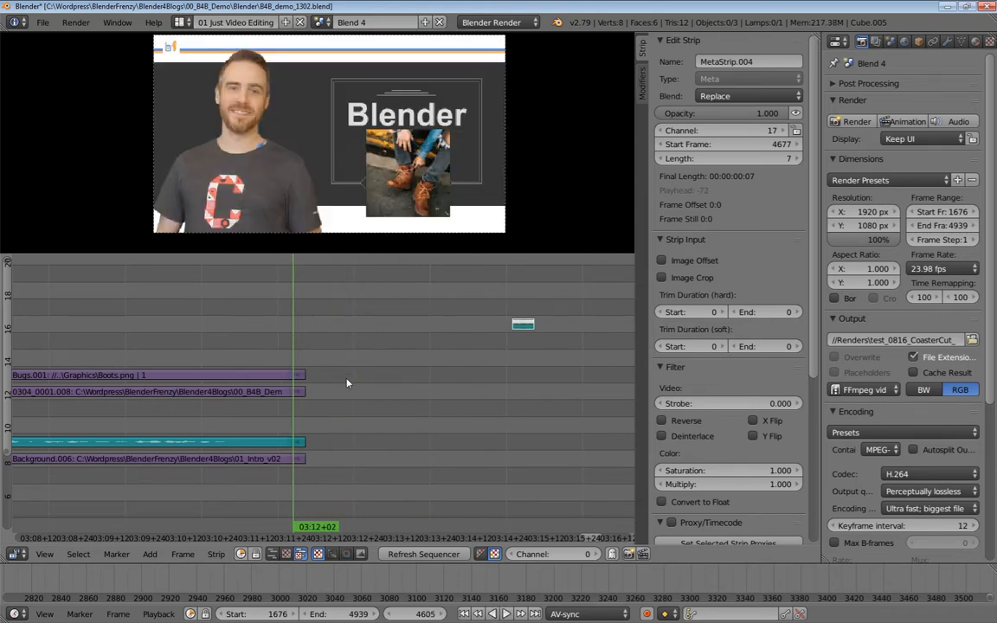
pyautogui.keyDown('ctrl'); pyautogui.moveTo(597, 384); pyautogui.dragTo(494, 401, button='middle'); pyautogui.keyUp('ctrl')
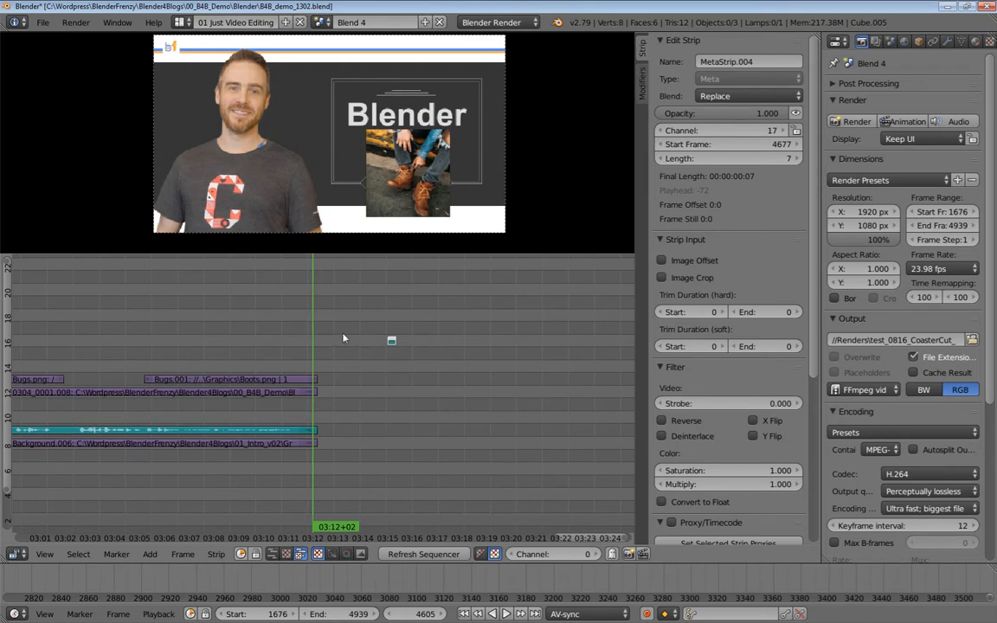
pyautogui.keyDown('ctrl'); pyautogui.moveTo(335, 404); pyautogui.dragTo(376, 380, button='middle'); pyautogui.keyUp('ctrl')
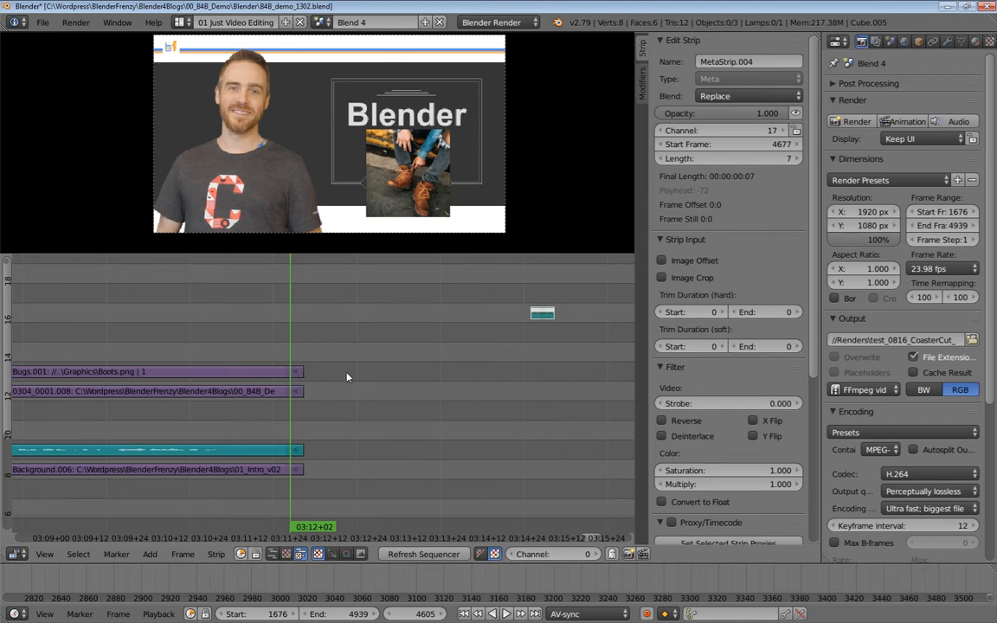
pyautogui.press('pageup')
pyautogui.hotkey('shift', 'a')
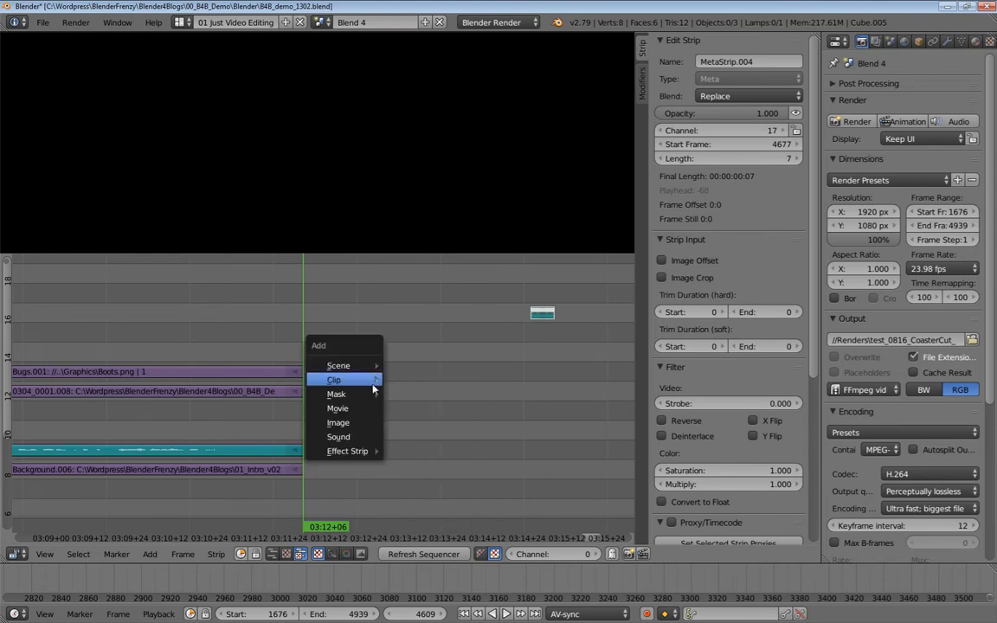
pyautogui.moveTo(355, 450)
pyautogui.click(413, 407)
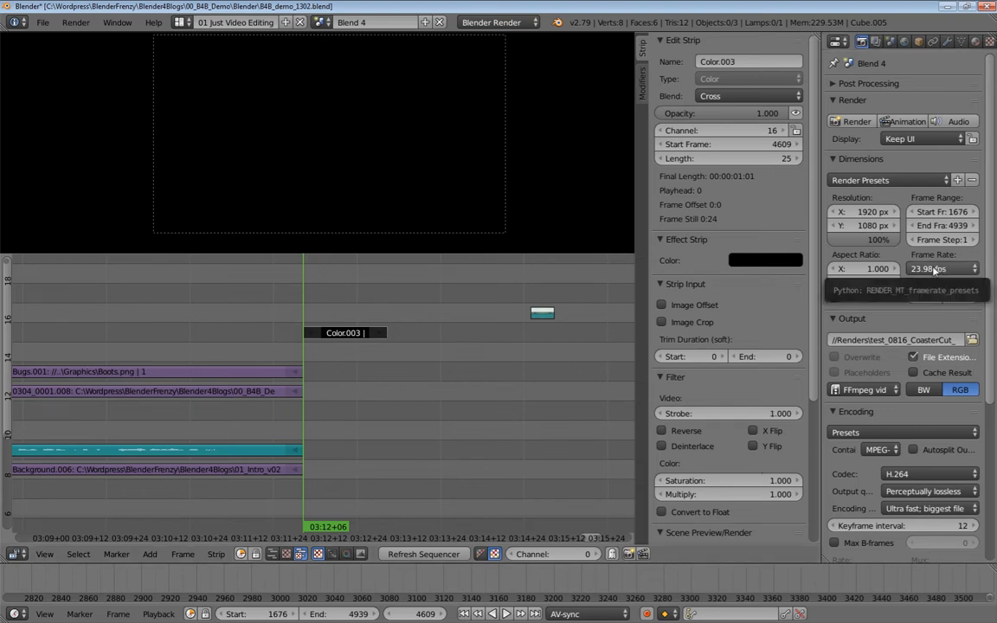
# Set the color strip's length to 24*3 frames
pyautogui.click(731, 159)
pyautogui.write('2')
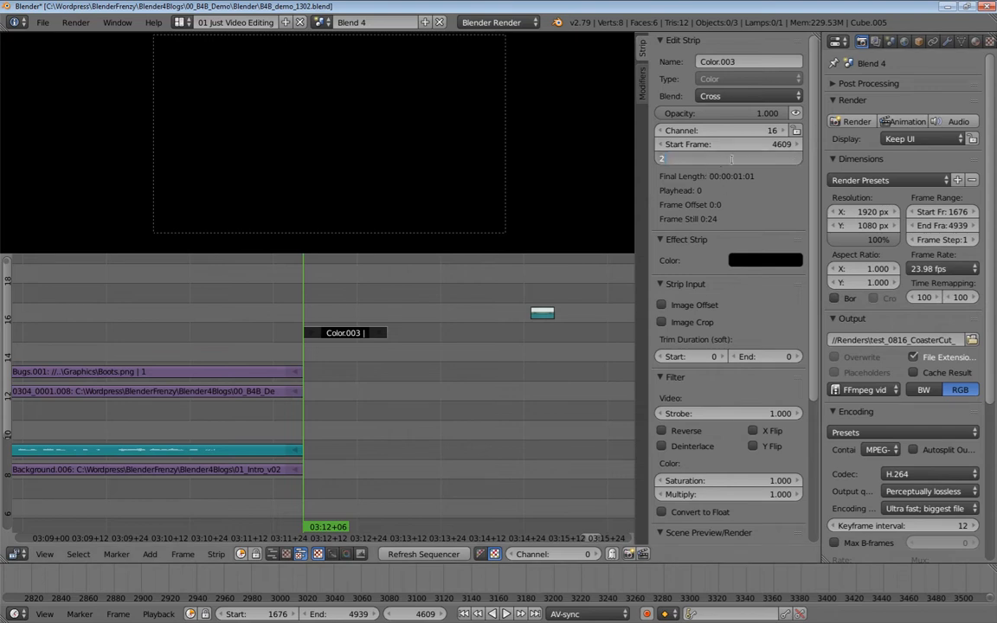
pyautogui.write('4*3')
pyautogui.press('Return')
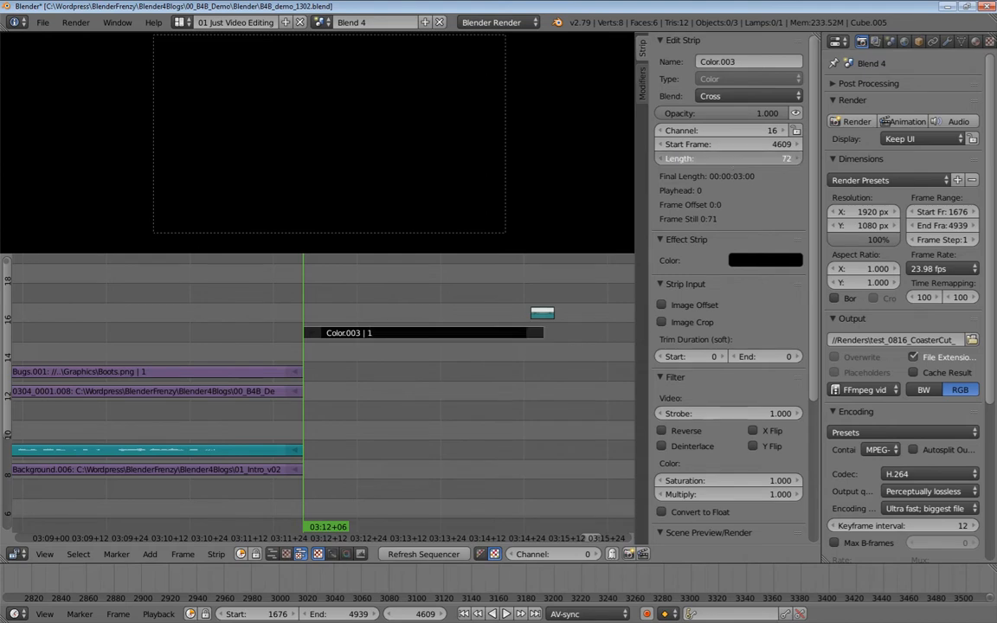
# Set the color strip's length to 75 frames and move it down to channel 14, keeping its start at frame 4609
pyautogui.click(731, 159)
pyautogui.write('75')
pyautogui.press('Return')
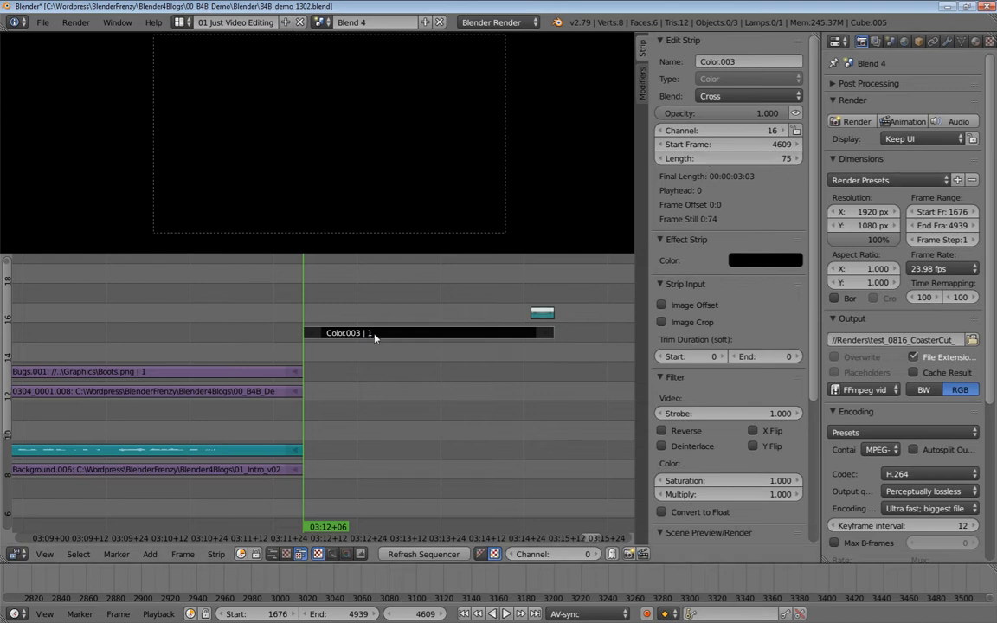
pyautogui.press('g')
pyautogui.click(373, 374)
# Move the duplicated meta strip down to channel 15, starting at frame 4680 over the end of the black strip
pyautogui.keyDown('ctrl'); pyautogui.moveTo(536, 384); pyautogui.dragTo(328, 367, button='middle'); pyautogui.keyUp('ctrl')
pyautogui.click(320, 348)
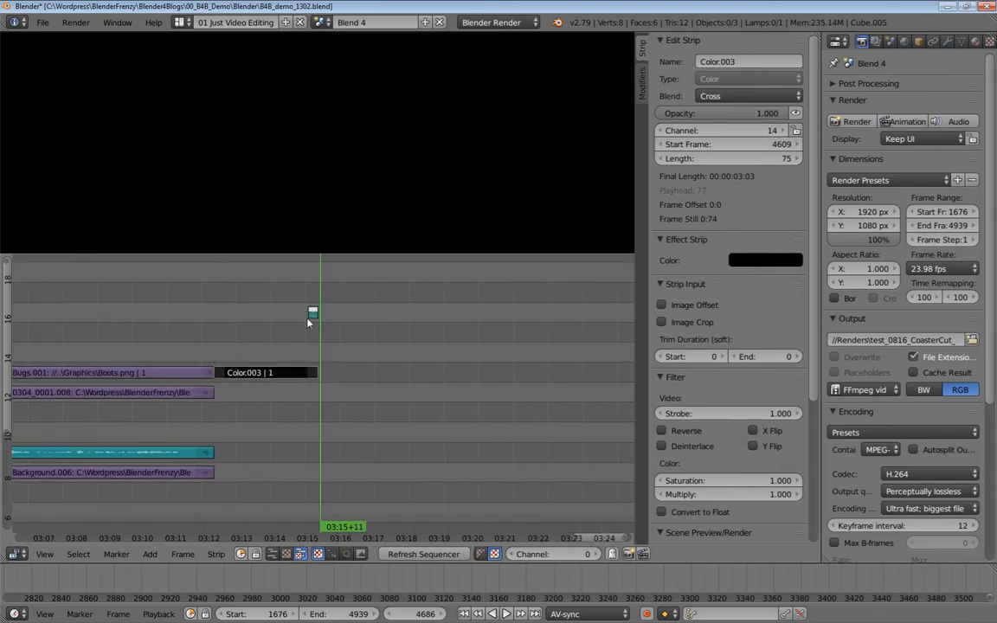
pyautogui.rightClick(314, 311)
pyautogui.press('g')
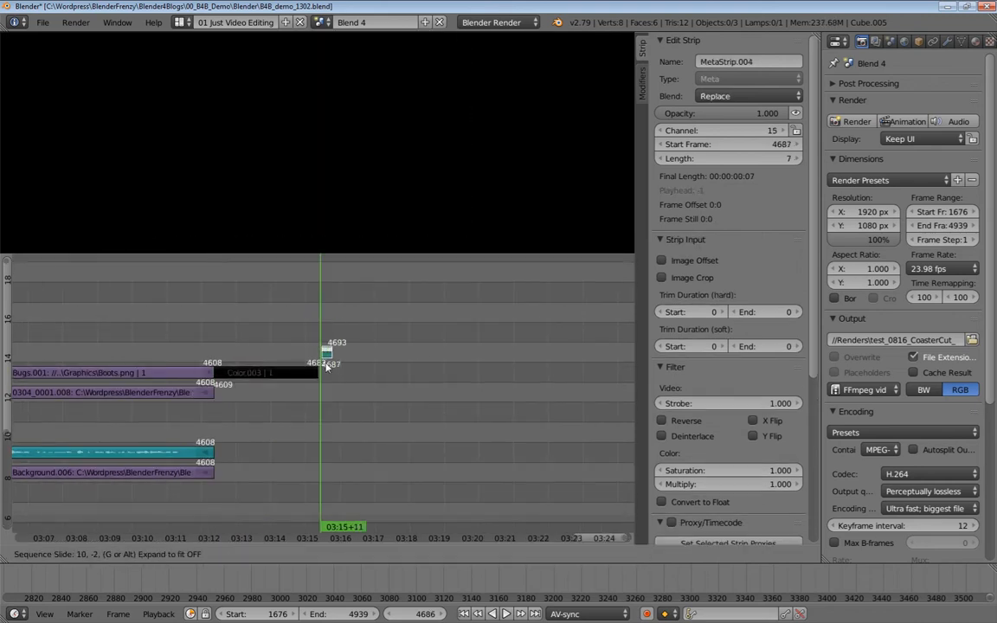
pyautogui.click(318, 366)
pyautogui.keyDown('ctrl'); pyautogui.moveTo(317, 365); pyautogui.dragTo(358, 387, button='middle'); pyautogui.keyUp('ctrl')
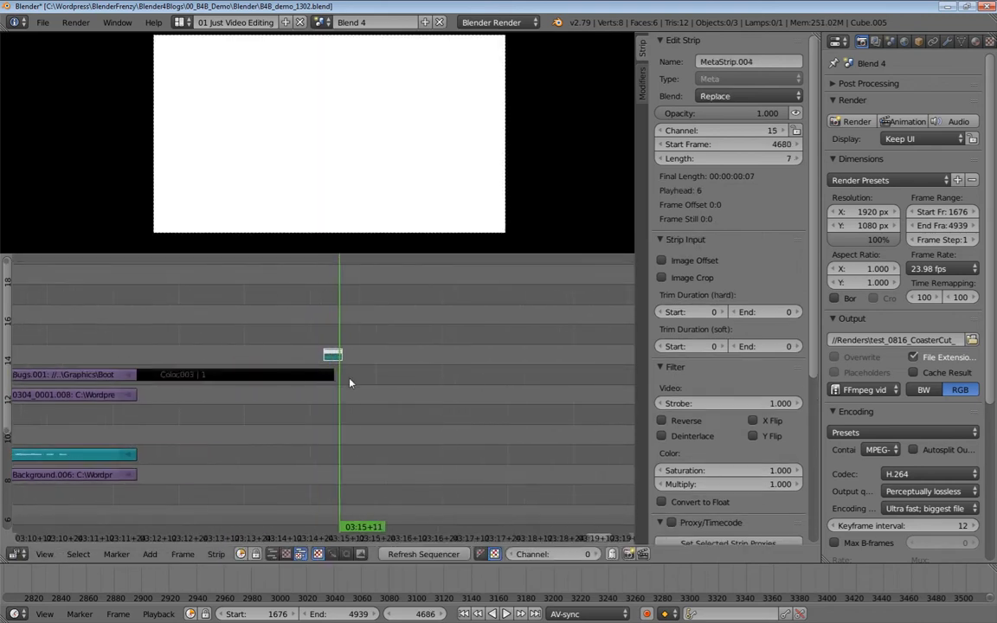
# Play back the ending from the last footage through the black strip and the beep flash
pyautogui.click(67, 338)
pyautogui.hotkey('alt', 'a')
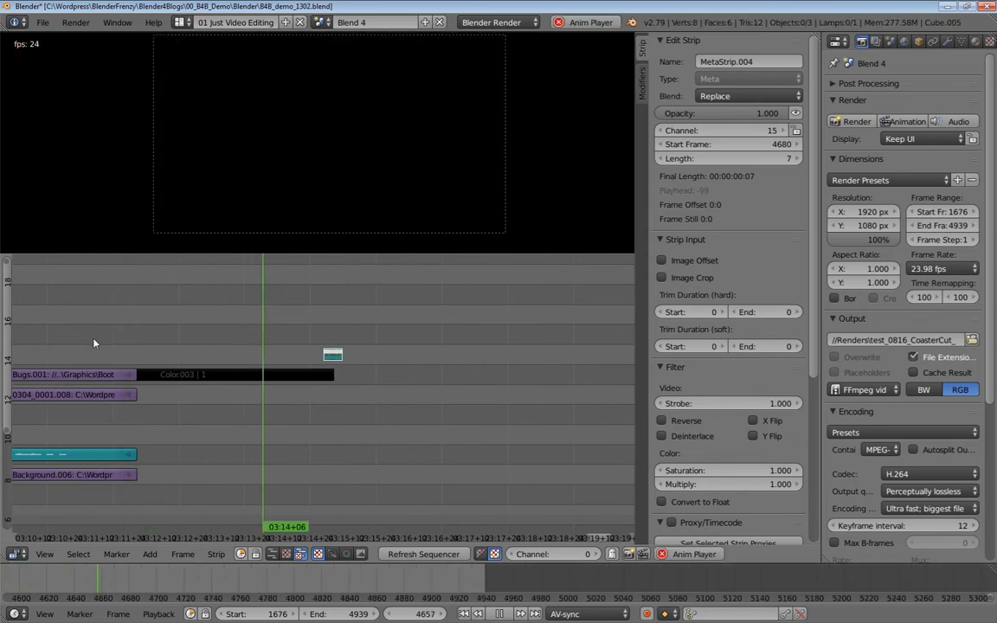
pyautogui.hotkey('alt', 'a')
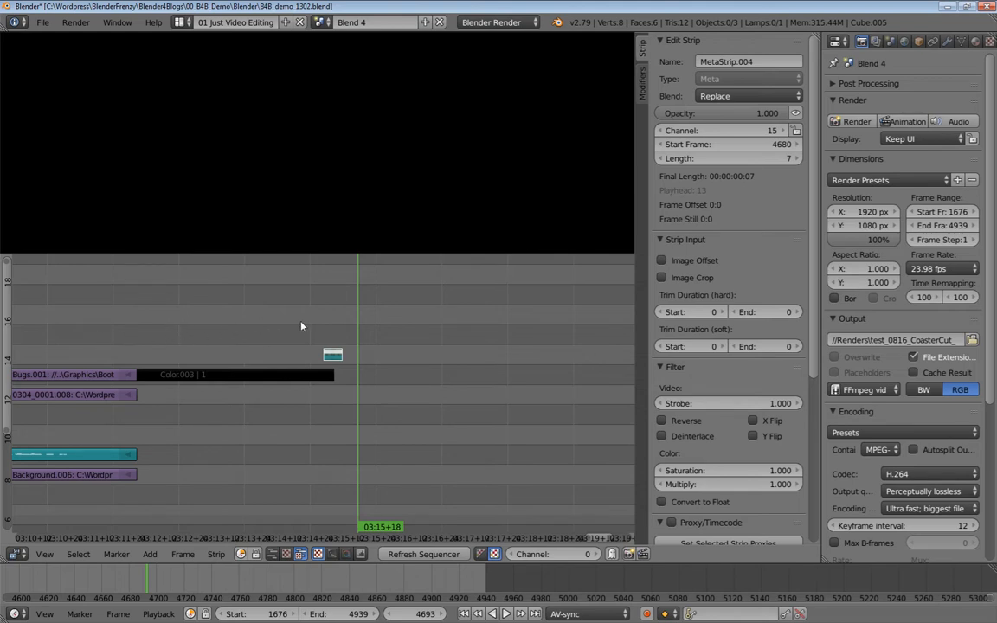
# Shift the beep meta strip at the end of the black strip to start at frame 4681
pyautogui.moveTo(300, 329)
pyautogui.mouseDown()
pyautogui.moveTo(344, 317)
pyautogui.moveTo(308, 311)
pyautogui.mouseUp()
pyautogui.moveTo(356, 338); pyautogui.dragTo(313, 329, button='middle')
pyautogui.keyDown('ctrl'); pyautogui.moveTo(313, 338); pyautogui.dragTo(355, 330, button='middle'); pyautogui.keyUp('ctrl')
pyautogui.moveTo(226, 328); pyautogui.dragTo(232, 332, button='right')
pyautogui.click(232, 332)
pyautogui.keyDown('ctrl'); pyautogui.moveTo(269, 355); pyautogui.dragTo(328, 382, button='middle'); pyautogui.keyUp('ctrl')
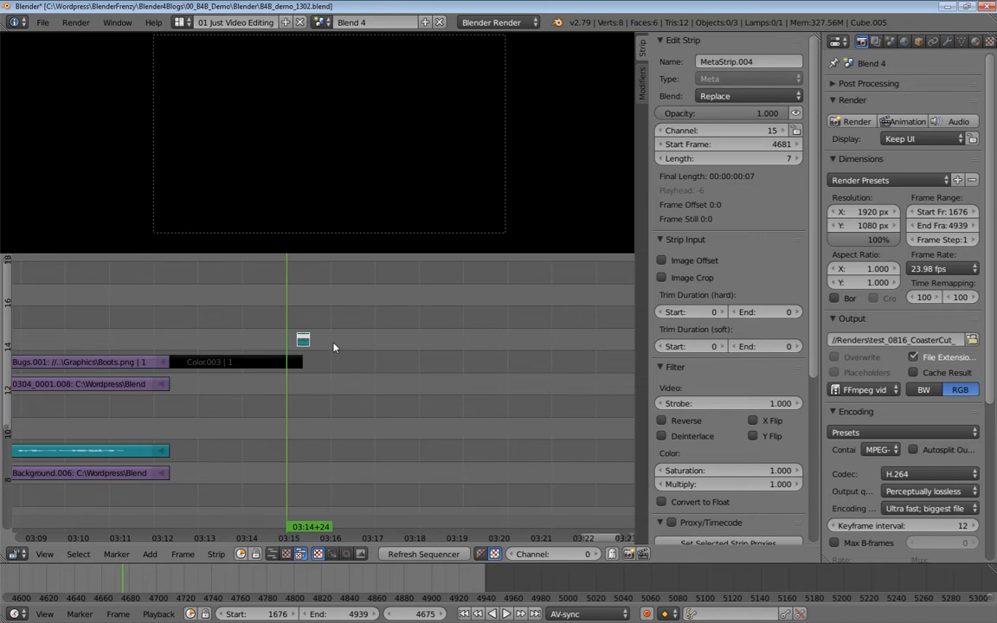
# Save the project as a new incremented version, B4B_demo_1303.blend
pyautogui.hotkey('ctrl', 's')
pyautogui.press('Escape')
pyautogui.hotkey('ctrl', 'shift', 's')
pyautogui.press('KP_Add')
pyautogui.press('Return')
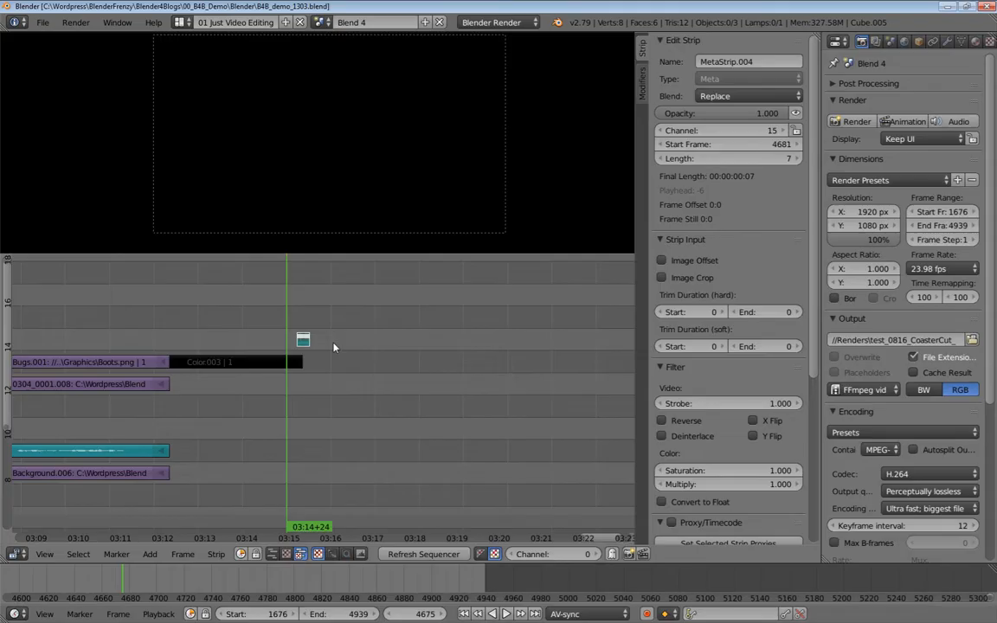
# Switch to the Cut 1 scene and bring its whole strip layout into view
pyautogui.click(321, 24)
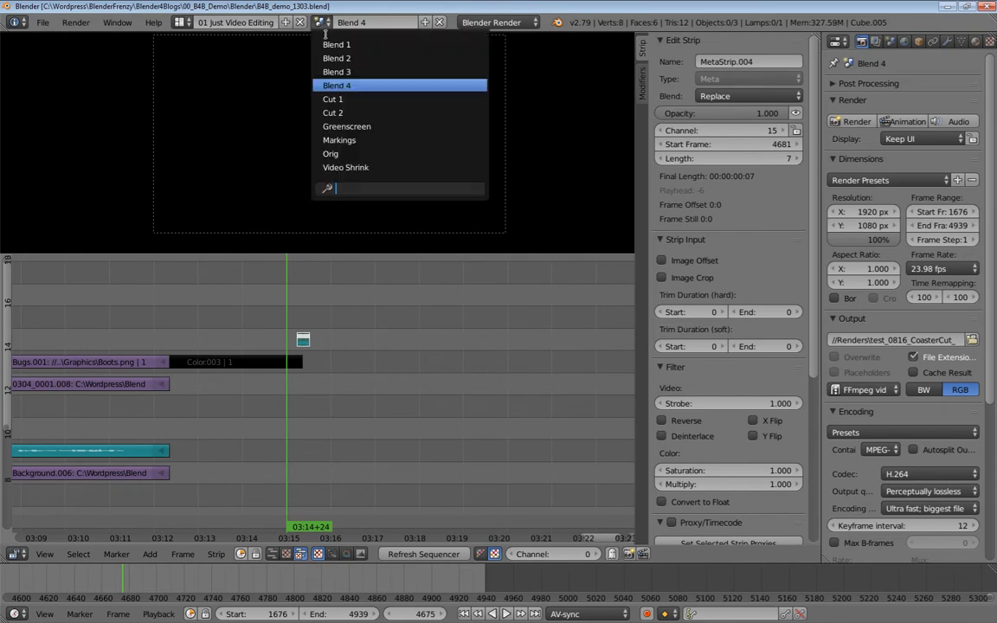
pyautogui.click(345, 99)
pyautogui.scroll(-15, 423, 354)
pyautogui.scroll(4, 403, 381)
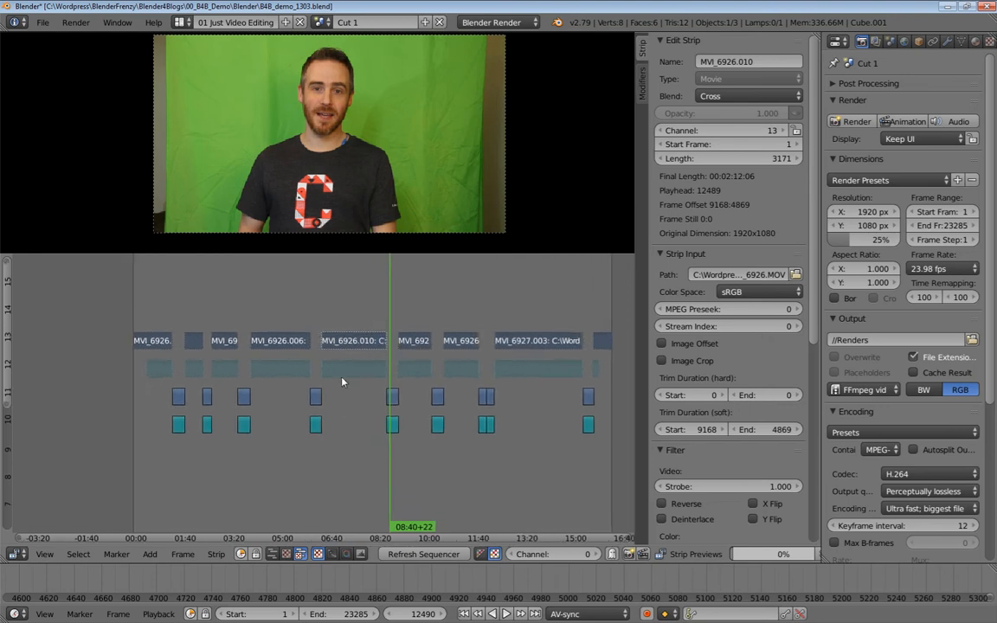
# Preview the Cut 1 footage at several points, including the short clips set aside on the lower channels
pyautogui.click(178, 420)
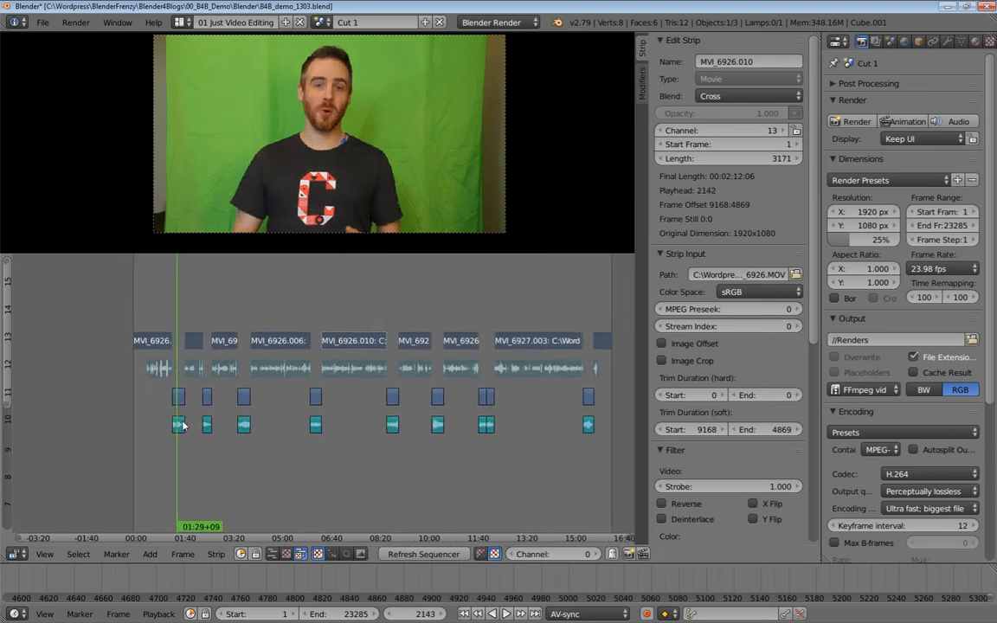
pyautogui.click(245, 371)
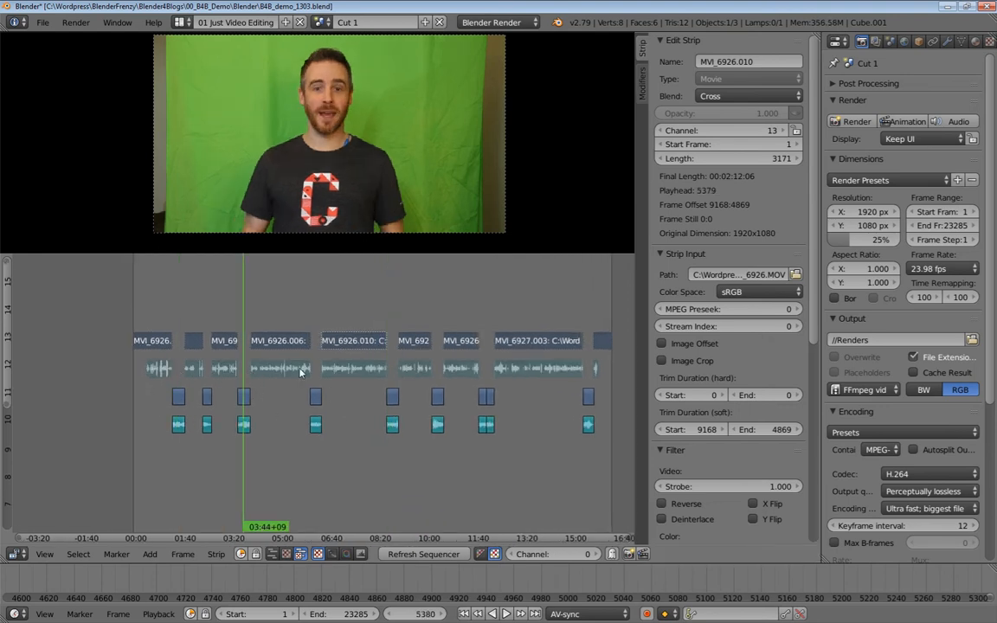
pyautogui.click(277, 314)
pyautogui.hotkey('alt', 'a')
pyautogui.click(355, 317)
pyautogui.hotkey('alt', 'a')
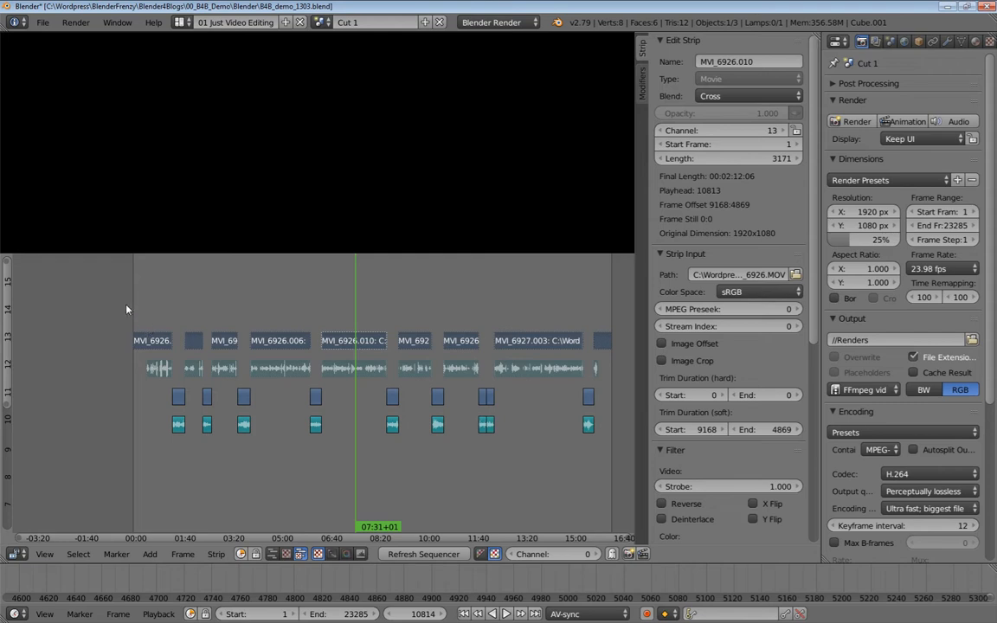
# Preview the first muted Cut 1 clip and its audio strip from about 28 seconds, and mute both strips again
pyautogui.press('a')
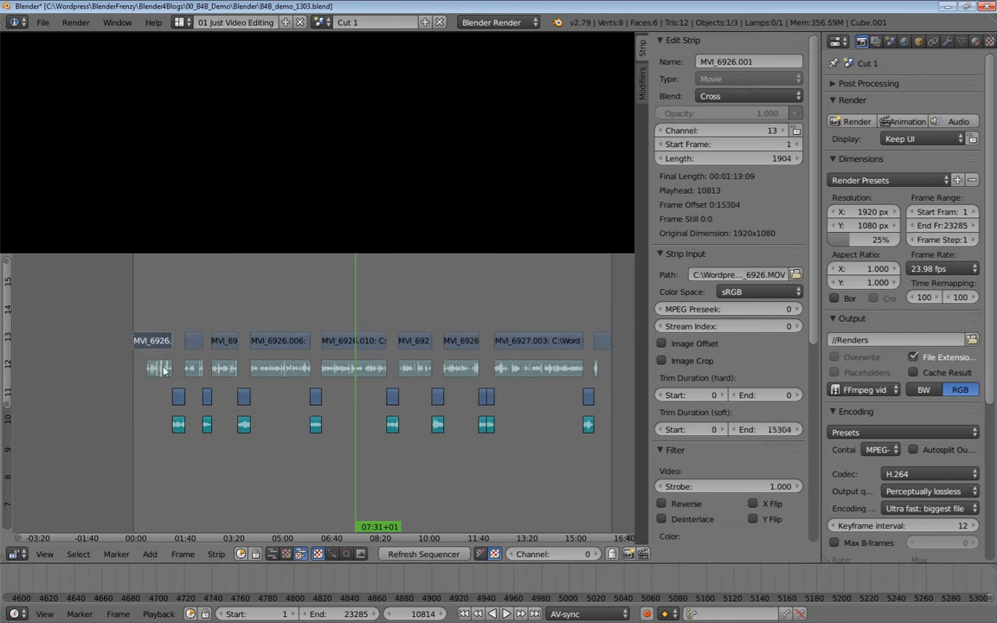
pyautogui.rightClick(158, 366)
pyautogui.click(147, 317)
pyautogui.hotkey('alt', 'a')
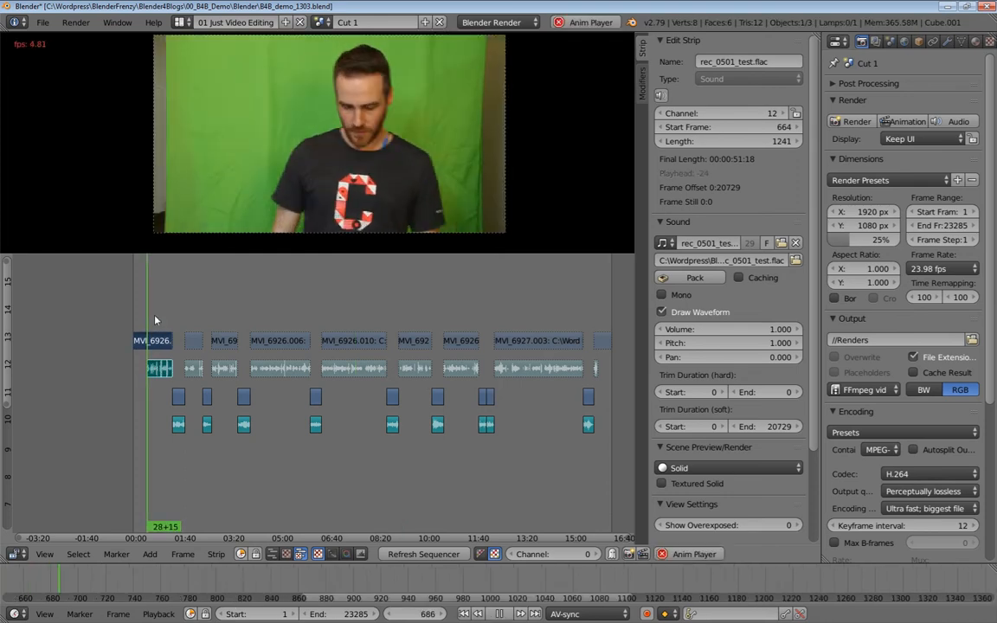
pyautogui.hotkey('alt', 'a')
pyautogui.scroll(-2, 147, 327)
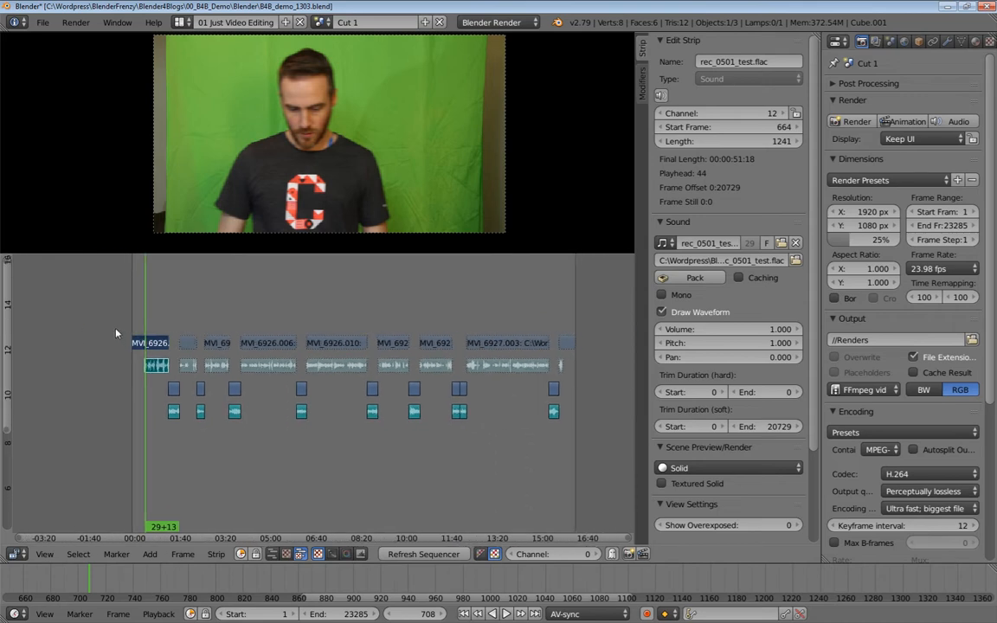
pyautogui.press('h')
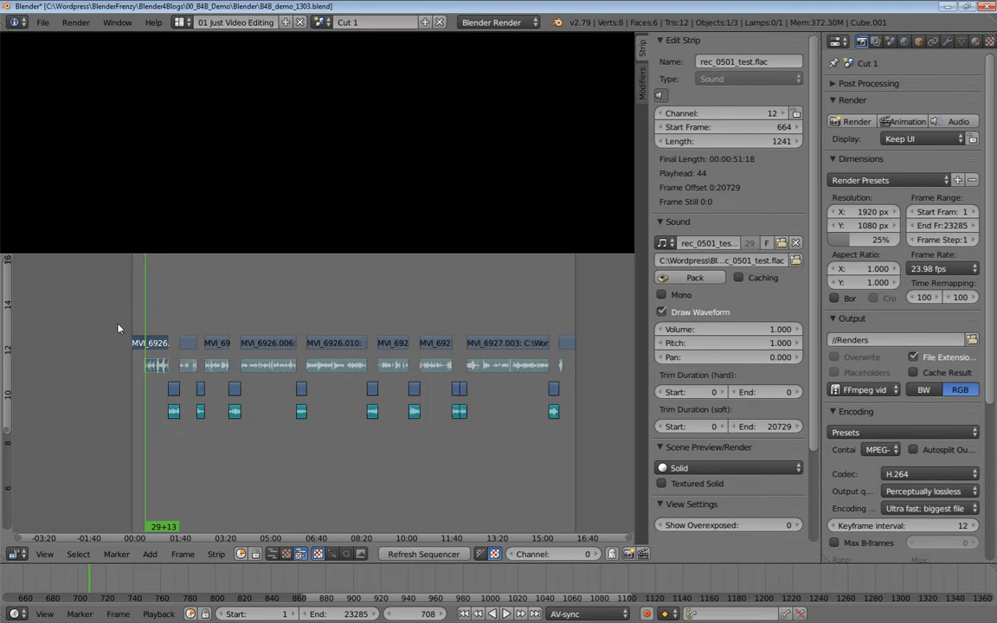
# Select and copy all the muted footage and audio strips on channels 13 and 12 of Cut 1, with the playhead around frame 11190
pyautogui.press('a')
pyautogui.hotkey('shift', 'Left')
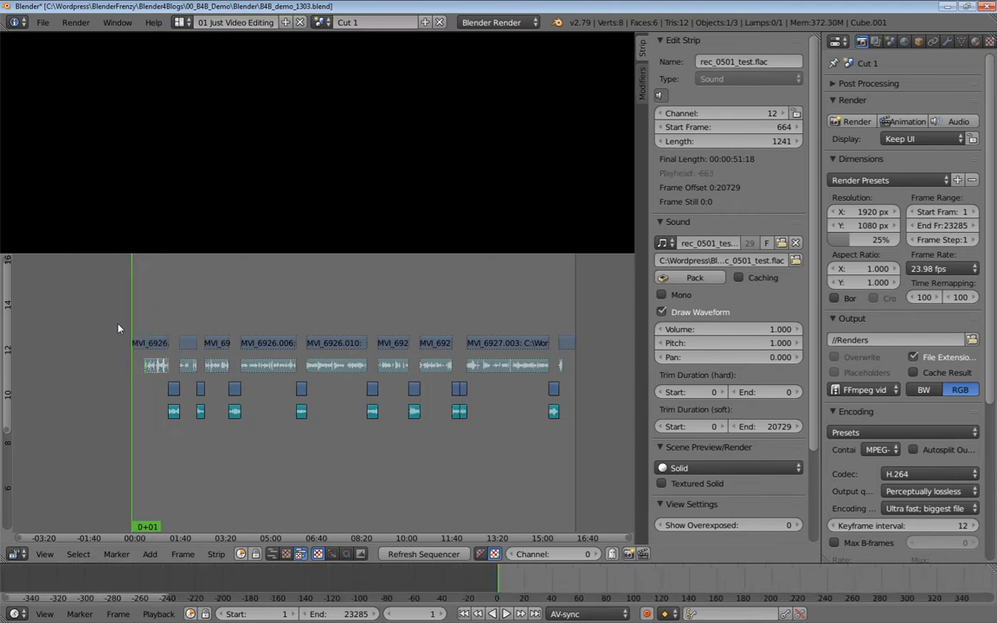
pyautogui.press('b')
pyautogui.moveTo(99, 317); pyautogui.dragTo(587, 377)
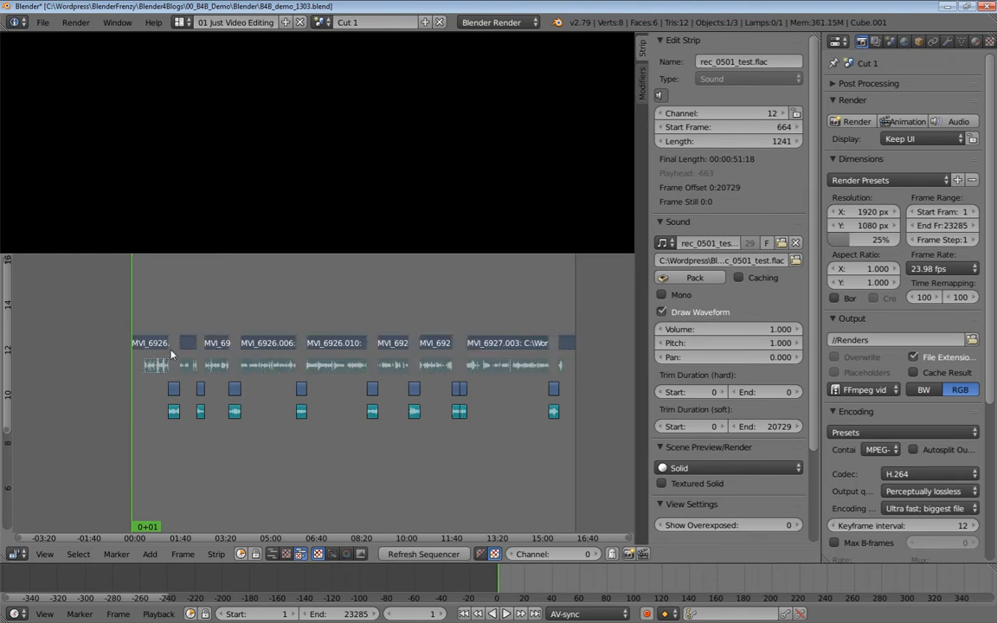
pyautogui.keyDown('ctrl'); pyautogui.hscroll(4, 178, 312); pyautogui.keyUp('ctrl')
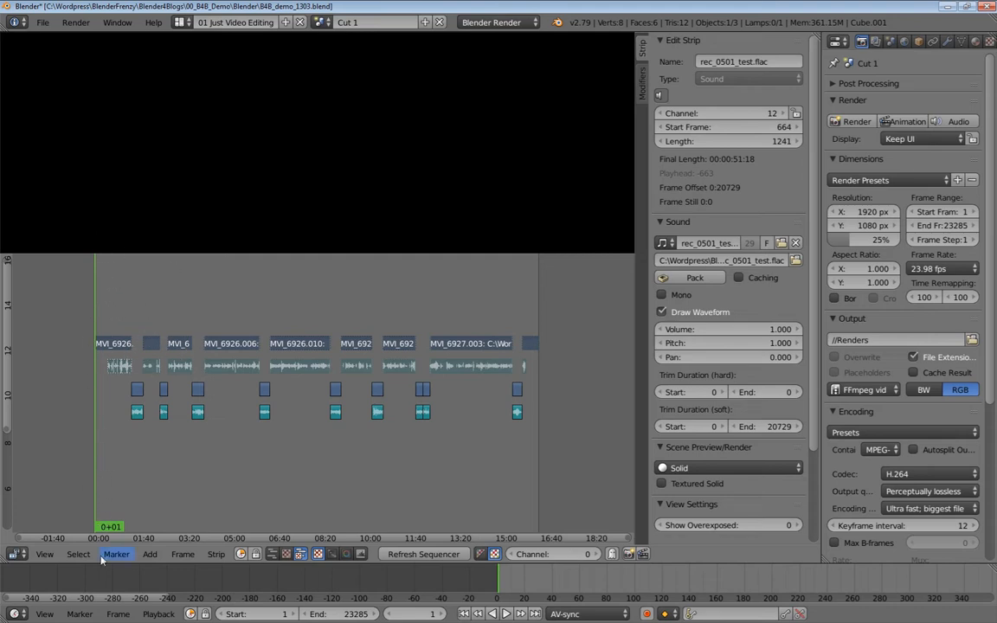
pyautogui.click(308, 296)
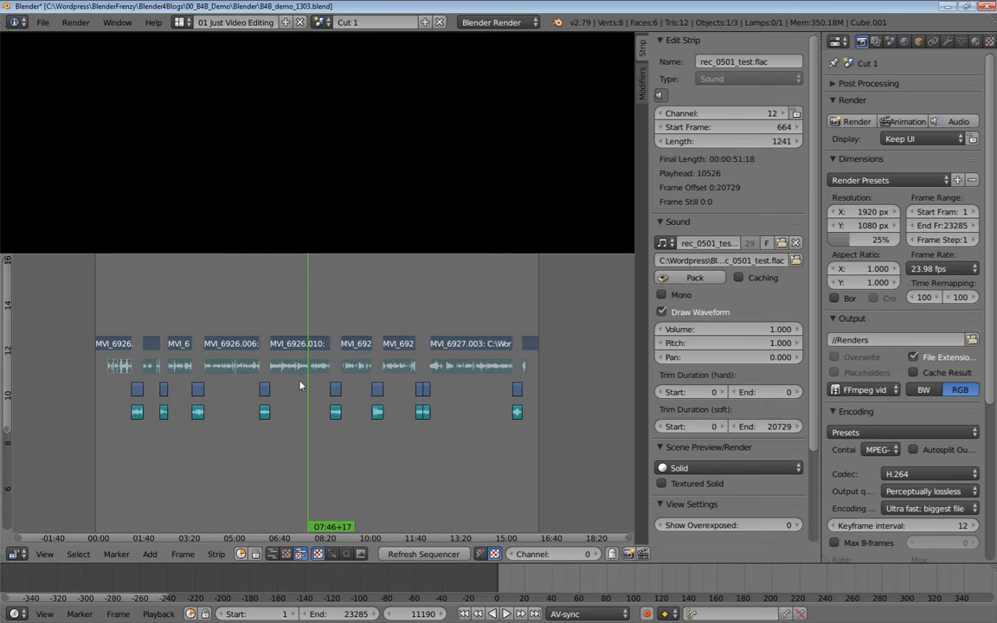
# Switch to the Blend 4 scene and try pasting the copied footage and audio strips with the playhead at frame 7252
pyautogui.click(321, 22)
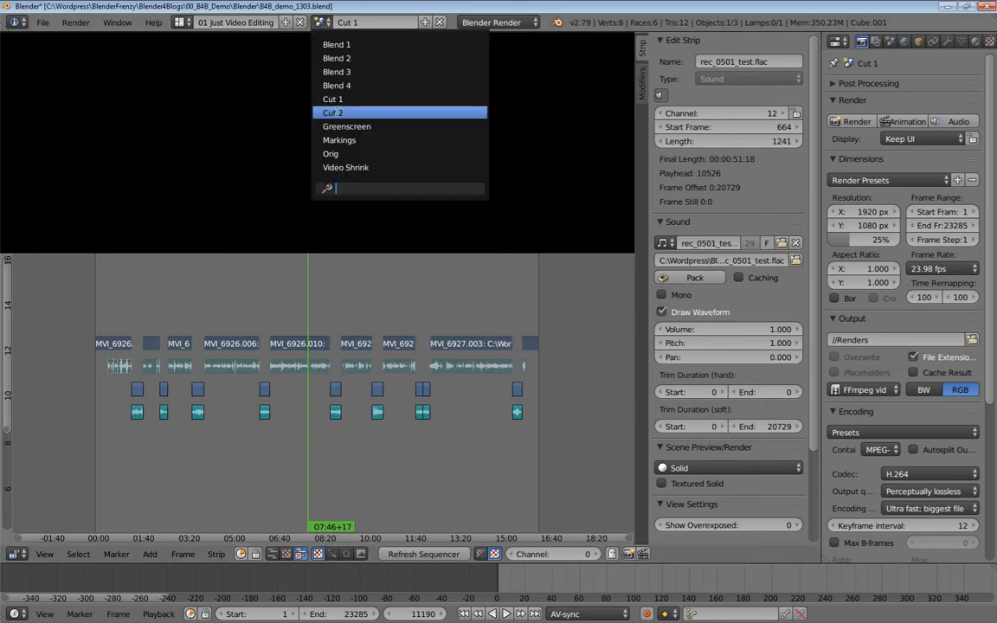
pyautogui.click(338, 86)
pyautogui.moveTo(341, 406); pyautogui.dragTo(303, 403, button='middle')
pyautogui.keyDown('ctrl'); pyautogui.moveTo(260, 362); pyautogui.dragTo(398, 365, button='middle'); pyautogui.keyUp('ctrl')
pyautogui.keyDown('ctrl'); pyautogui.moveTo(294, 358); pyautogui.dragTo(333, 342, button='middle'); pyautogui.keyUp('ctrl')
pyautogui.moveTo(326, 329); pyautogui.dragTo(403, 334)
pyautogui.keyDown('ctrl'); pyautogui.moveTo(402, 334); pyautogui.dragTo(382, 366, button='middle'); pyautogui.keyUp('ctrl')
pyautogui.click(429, 381)
pyautogui.moveTo(534, 407); pyautogui.dragTo(322, 371, button='middle')
pyautogui.click(319, 371)
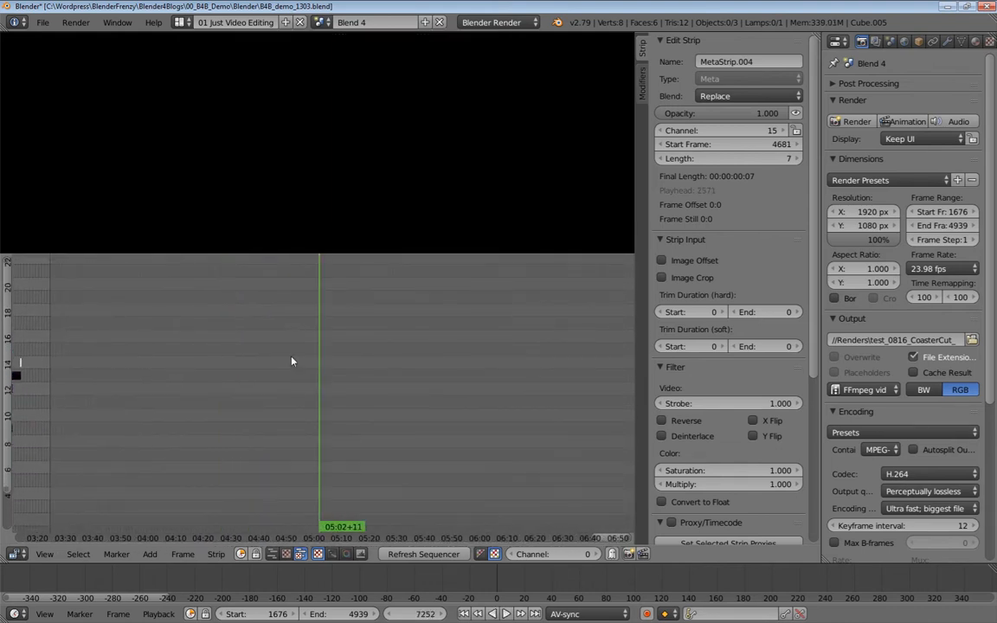
pyautogui.hotkey('ctrl', 'v')
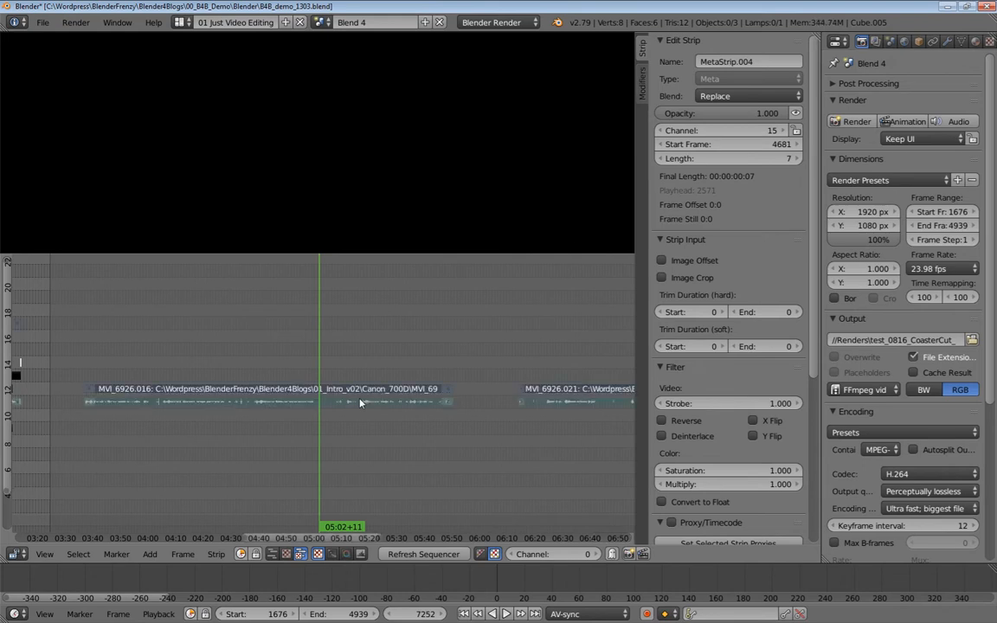
# Check where the pasted footage strips overlap the existing Blend 4 edit and undo the paste
pyautogui.keyDown('ctrl'); pyautogui.moveTo(431, 400); pyautogui.dragTo(349, 387, button='middle'); pyautogui.keyUp('ctrl')
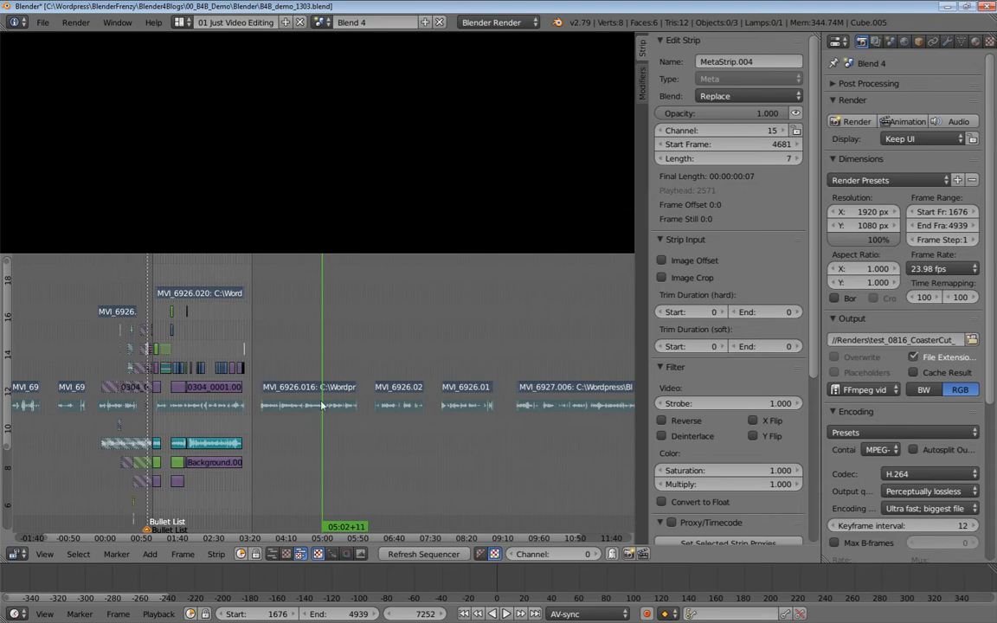
pyautogui.moveTo(359, 400)
pyautogui.keyDown('ctrl'); pyautogui.mouseDown(button='middle')
pyautogui.moveTo(391, 400)
pyautogui.moveTo(358, 402)
pyautogui.mouseUp(button='middle'); pyautogui.keyUp('ctrl')
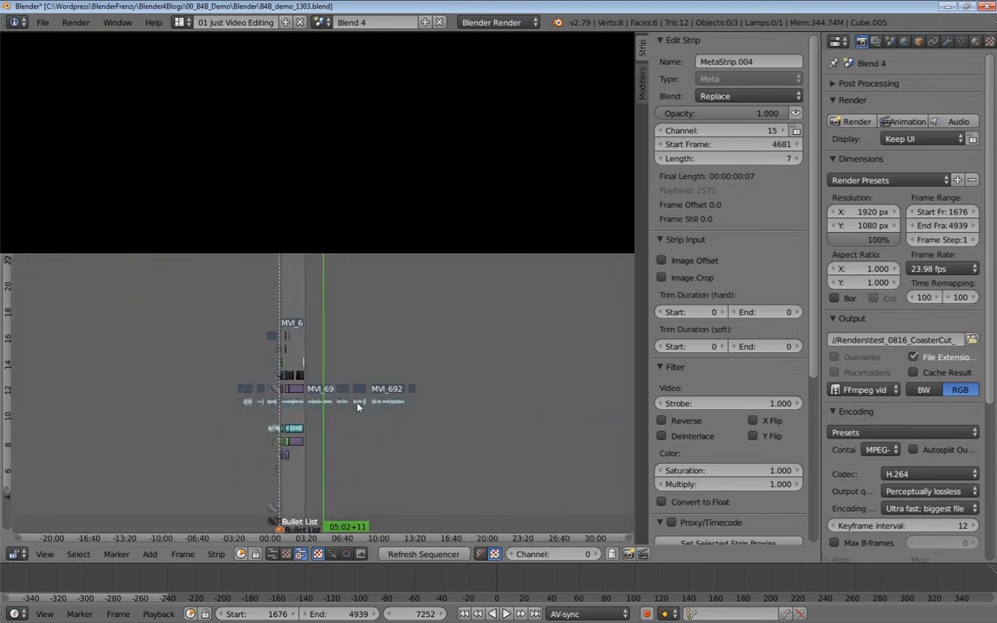
pyautogui.hotkey('ctrl', 'z')
# Try pasting the copied strips into the empty Blend 4 timeline beyond the edit, with the playhead at frame 25957
pyautogui.moveTo(355, 403); pyautogui.dragTo(340, 432, button='middle')
pyautogui.moveTo(245, 432); pyautogui.dragTo(378, 438, button='middle')
pyautogui.moveTo(245, 379); pyautogui.dragTo(174, 298, button='middle')
pyautogui.moveTo(290, 344); pyautogui.dragTo(110, 373, button='middle')
pyautogui.keyDown('ctrl'); pyautogui.moveTo(329, 389); pyautogui.dragTo(316, 394, button='middle'); pyautogui.keyUp('ctrl')
pyautogui.moveTo(380, 409); pyautogui.dragTo(261, 396, button='middle')
pyautogui.moveTo(337, 407); pyautogui.dragTo(377, 413)
pyautogui.moveTo(377, 412); pyautogui.dragTo(374, 333, button='middle')
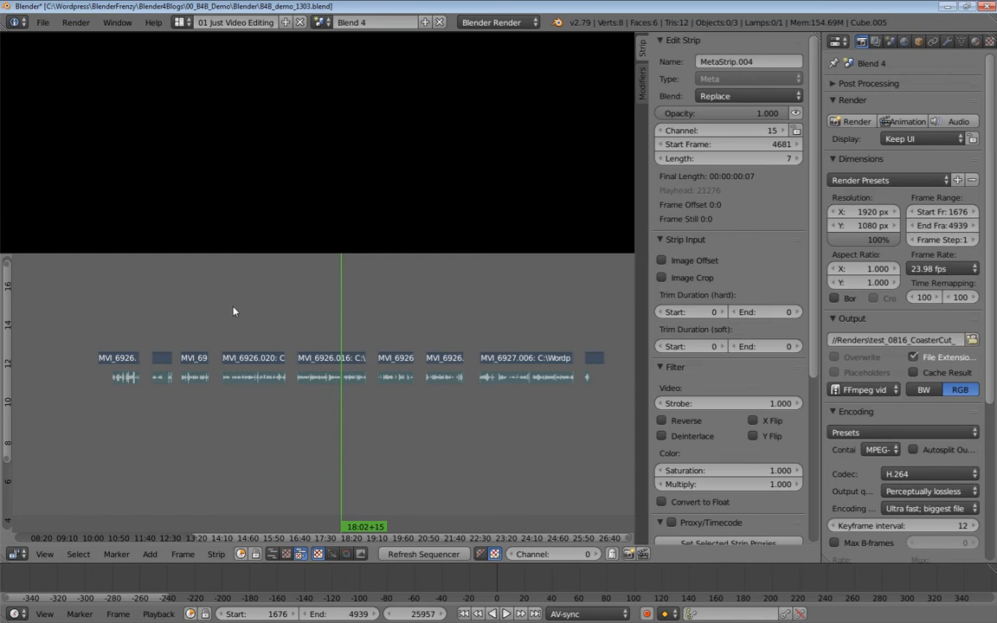
# Undo the paste in the empty area and return to the end of the existing Blend 4 edit
pyautogui.click(317, 23)
pyautogui.press('x')
pyautogui.click(269, 346)
pyautogui.moveTo(266, 284)
pyautogui.keyDown('ctrl'); pyautogui.mouseDown(button='middle')
pyautogui.moveTo(203, 347)
pyautogui.moveTo(235, 349)
pyautogui.mouseUp(button='middle'); pyautogui.keyUp('ctrl')
pyautogui.hotkey('ctrl', 'z')
pyautogui.hotkey('ctrl', 'z')
pyautogui.moveTo(144, 363); pyautogui.dragTo(307, 339, button='middle')
pyautogui.moveTo(315, 386); pyautogui.dragTo(353, 356, button='middle')
pyautogui.moveTo(205, 379); pyautogui.dragTo(278, 362, button='middle')
pyautogui.scroll(5, 279, 362)
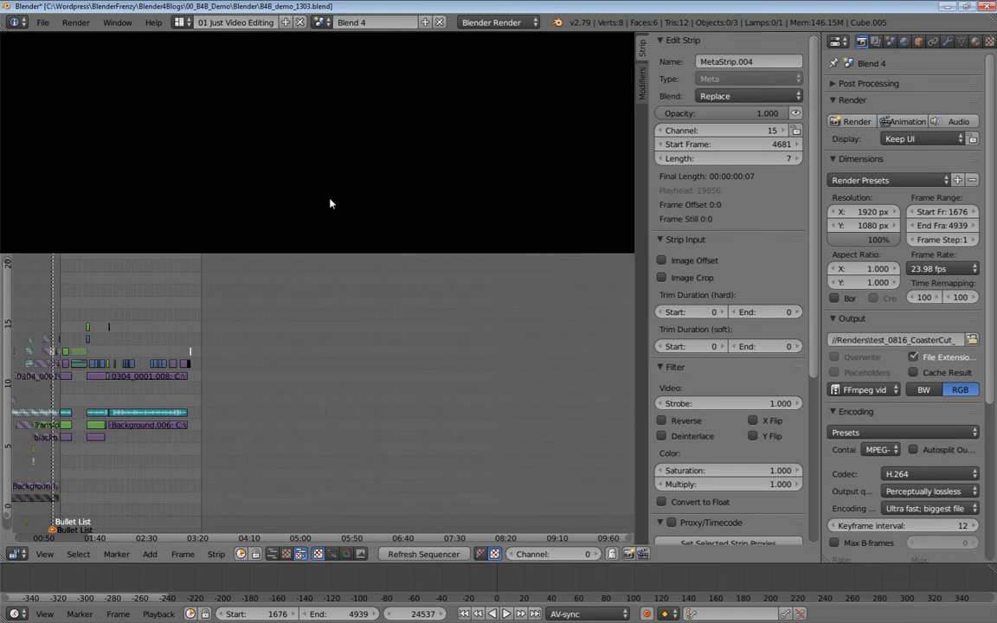
# Go back to the Cut 1 scene, set the playhead to frame 1 and recopy the selected footage and audio strips
pyautogui.click(322, 21)
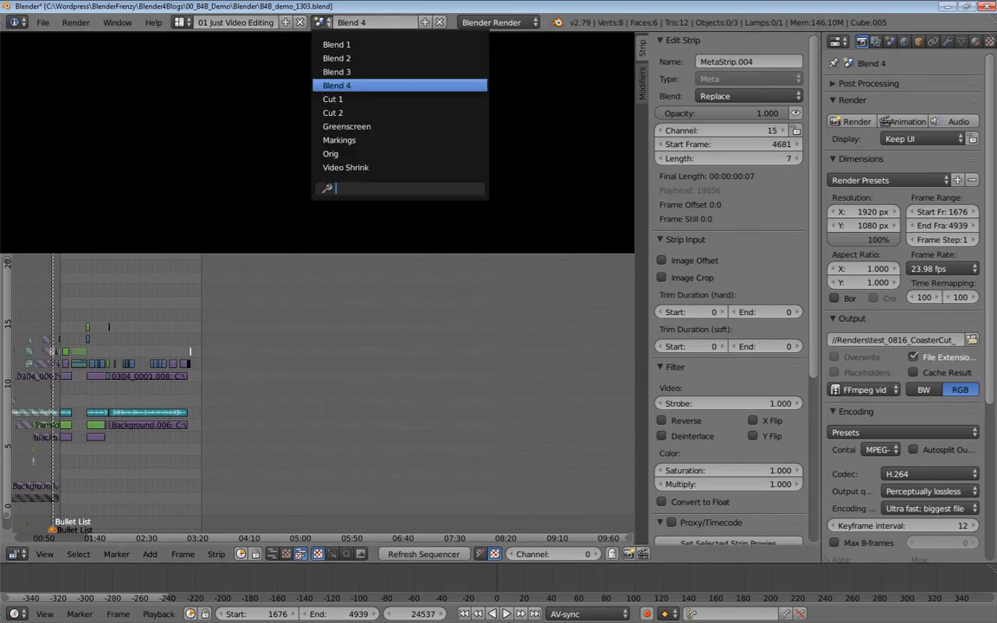
pyautogui.click(357, 99)
pyautogui.press('Home')
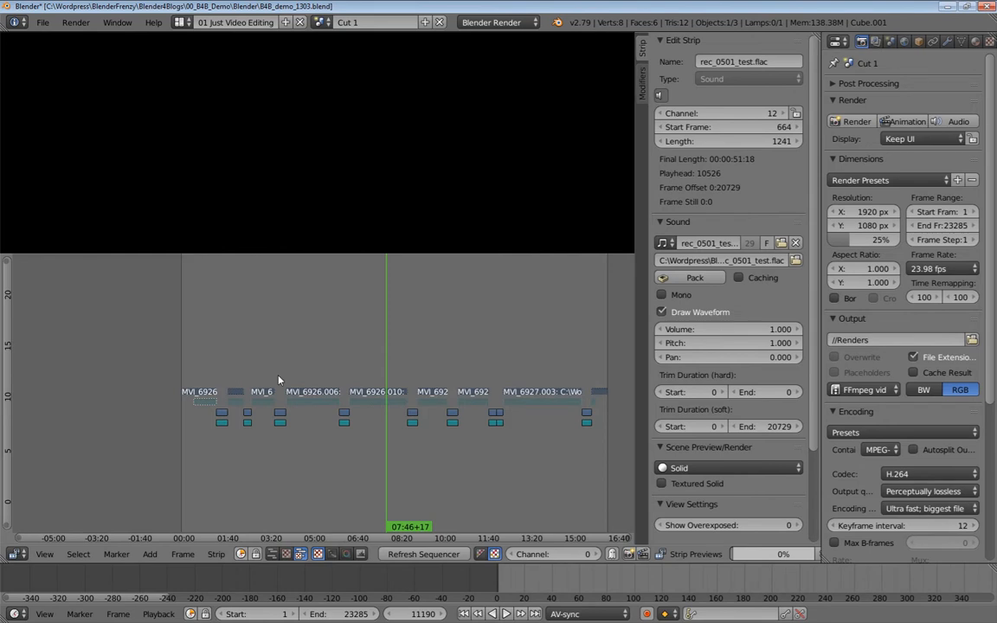
pyautogui.hotkey('shift', 'Left')
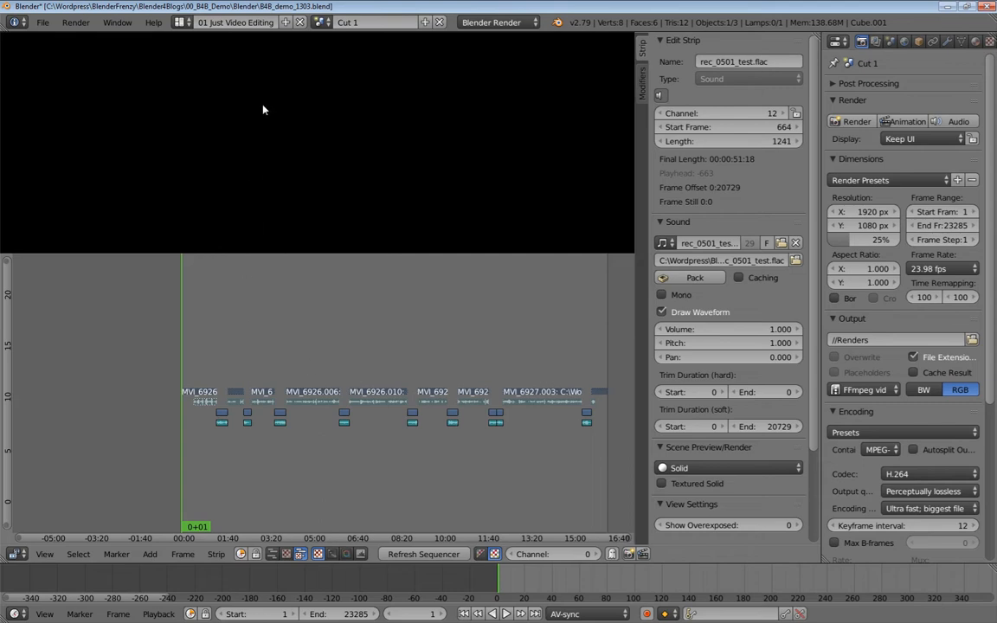
# Paste the copied strips into the Blend 4 scene at frame 4688, directly after the beep meta strip
pyautogui.click(320, 21)
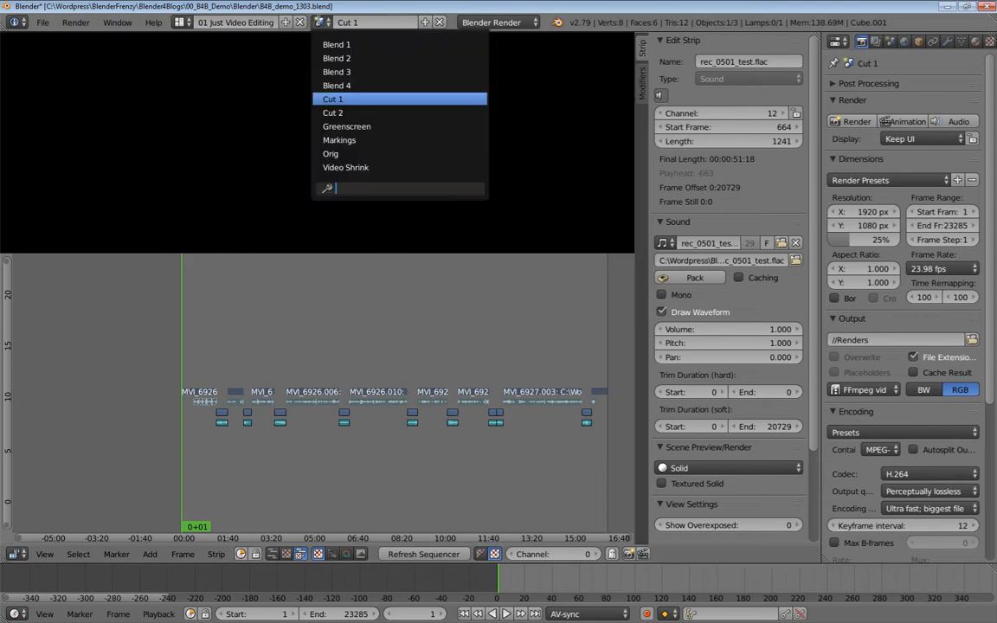
pyautogui.click(337, 85)
pyautogui.click(277, 372)
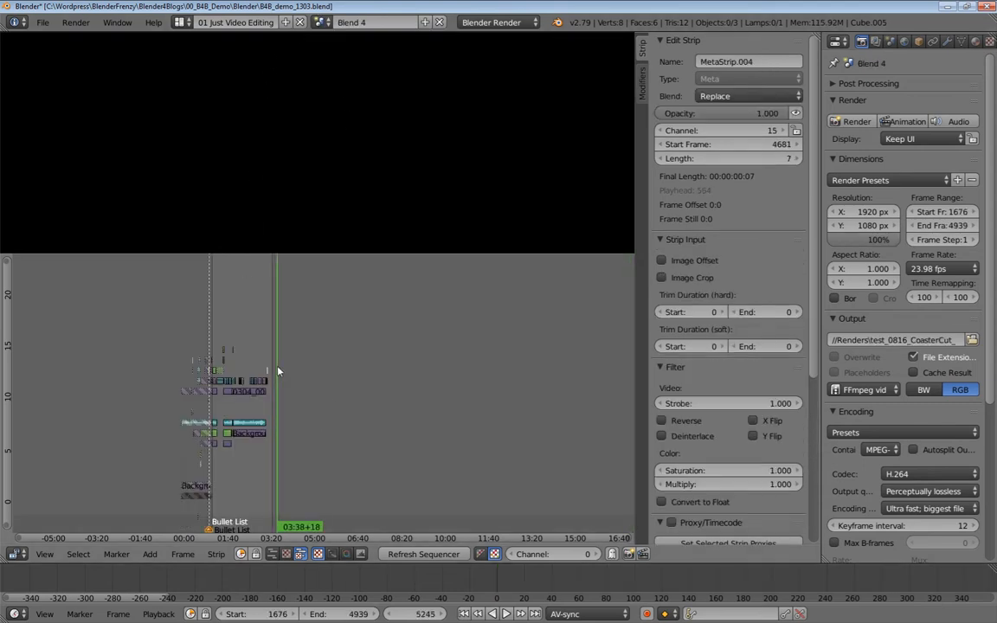
pyautogui.press('pagedown')
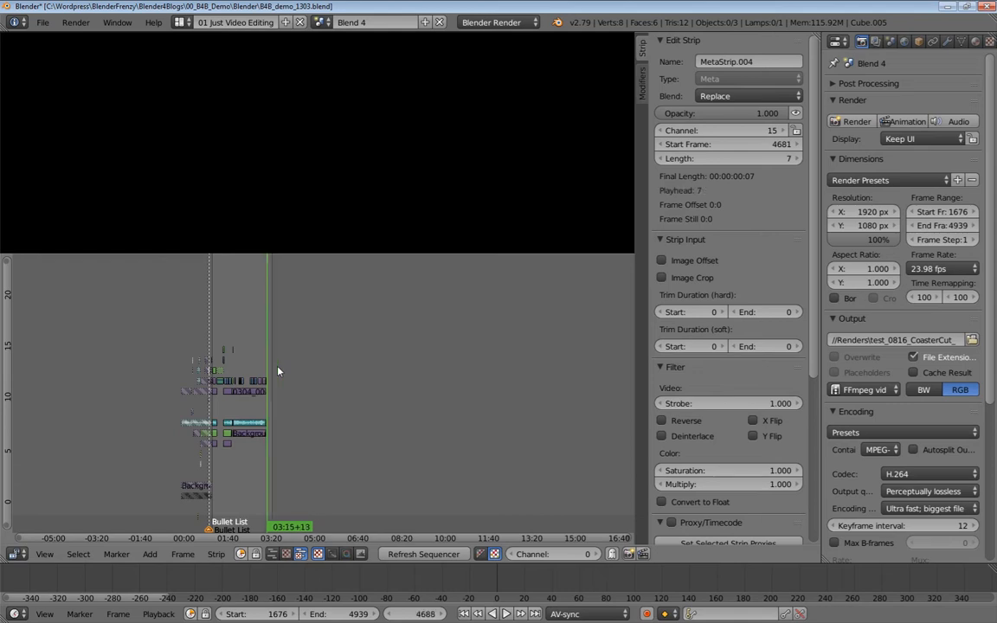
pyautogui.hotkey('shift', 'b')
pyautogui.moveTo(258, 359); pyautogui.dragTo(296, 455)
pyautogui.scroll(1, 197, 423)
pyautogui.moveTo(211, 417)
pyautogui.mouseDown(button='middle')
pyautogui.moveTo(274, 425)
pyautogui.moveTo(292, 439)
pyautogui.mouseUp(button='middle')
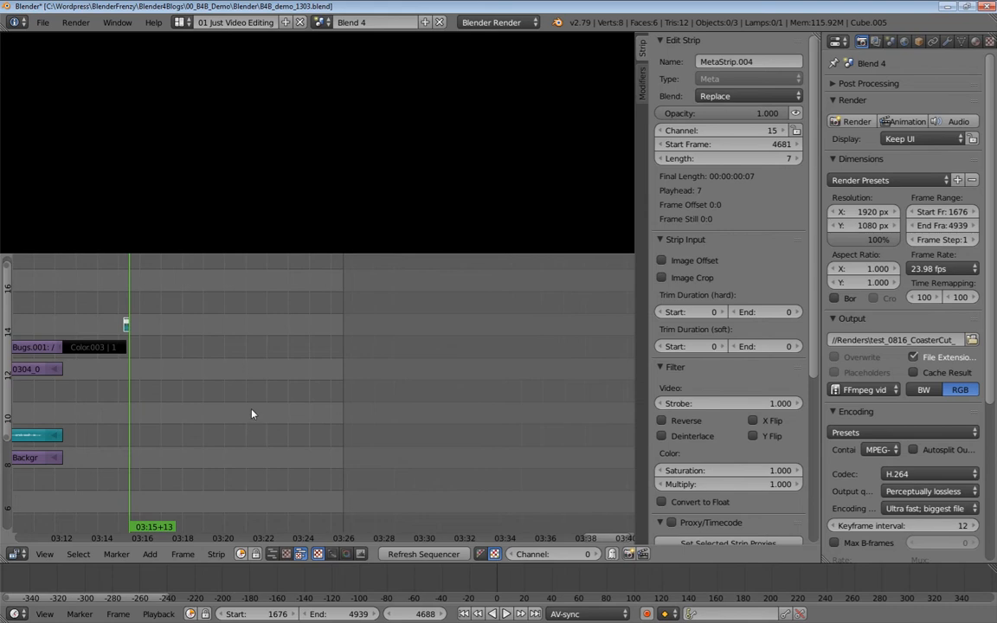
pyautogui.hotkey('ctrl', 'v')
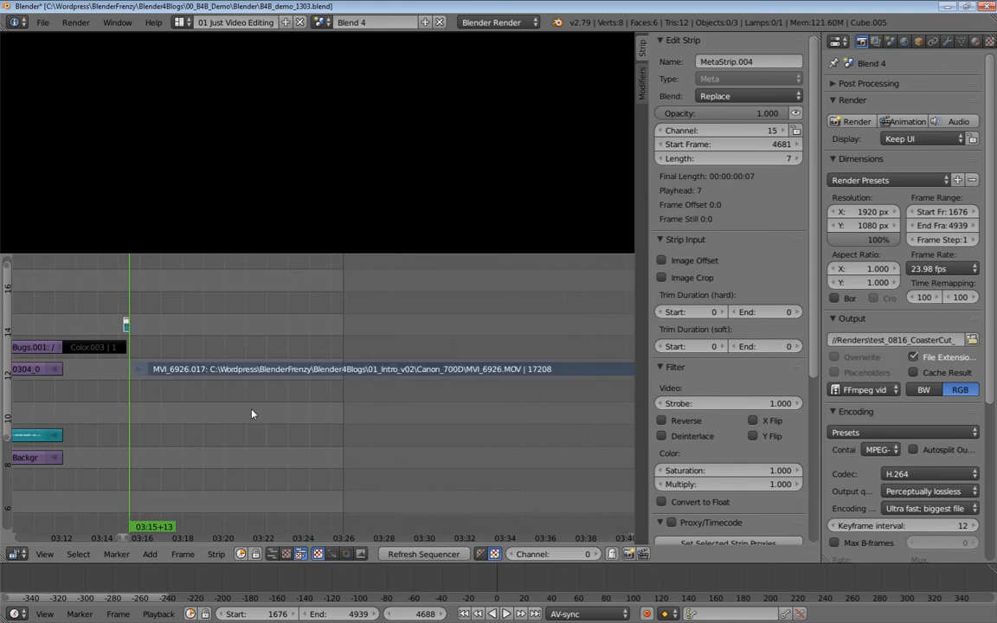
# Set the Blend 4 end frame to 35517, well past the last pasted clip
pyautogui.keyDown('ctrl'); pyautogui.moveTo(192, 391); pyautogui.dragTo(149, 410, button='middle'); pyautogui.keyUp('ctrl')
pyautogui.moveTo(432, 398); pyautogui.dragTo(209, 396, button='middle')
pyautogui.keyDown('ctrl'); pyautogui.moveTo(361, 416); pyautogui.dragTo(338, 422, button='middle'); pyautogui.keyUp('ctrl')
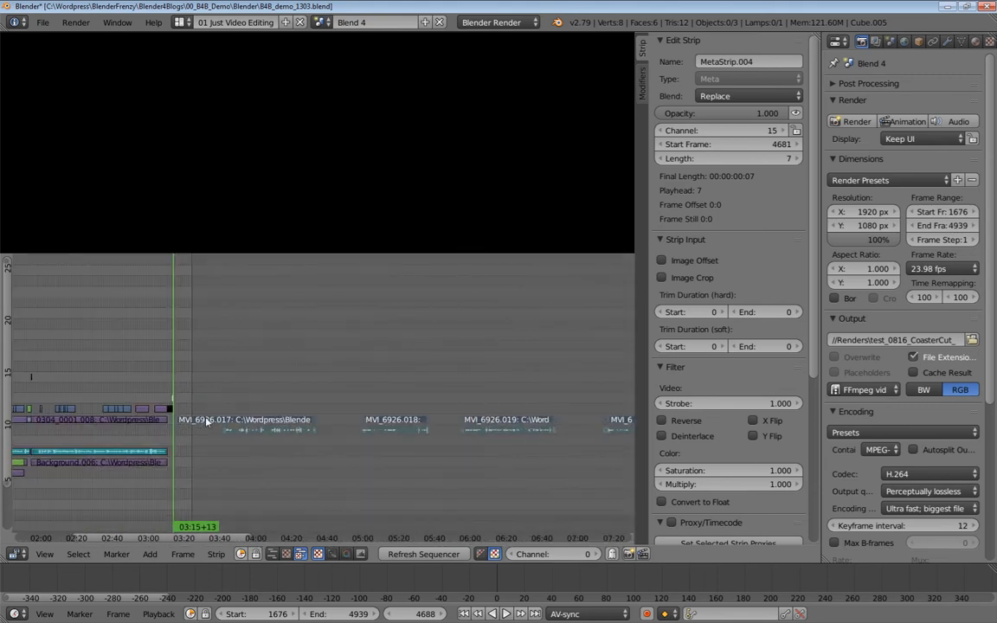
pyautogui.keyDown('ctrl'); pyautogui.moveTo(445, 406); pyautogui.dragTo(398, 424, button='middle'); pyautogui.keyUp('ctrl')
pyautogui.moveTo(398, 432); pyautogui.dragTo(265, 438, button='middle')
pyautogui.keyDown('ctrl'); pyautogui.moveTo(429, 452); pyautogui.dragTo(373, 454, button='middle'); pyautogui.keyUp('ctrl')
pyautogui.keyDown('ctrl'); pyautogui.scroll(-3, 373, 454); pyautogui.keyUp('ctrl')
pyautogui.click(418, 415)
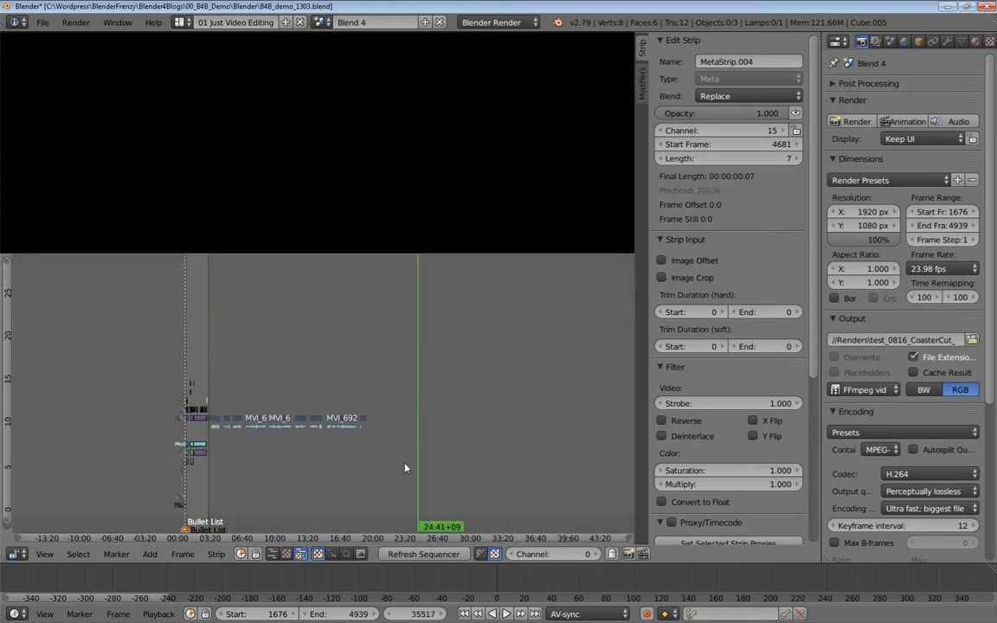
pyautogui.press('e')
# Unmute the first pasted video clip, MVI_6926.017, together with its audio strip
pyautogui.moveTo(282, 443); pyautogui.dragTo(581, 404, button='middle')
pyautogui.moveTo(249, 383); pyautogui.dragTo(321, 377, button='middle')
pyautogui.keyDown('ctrl'); pyautogui.moveTo(243, 419); pyautogui.dragTo(310, 428, button='middle'); pyautogui.keyUp('ctrl')
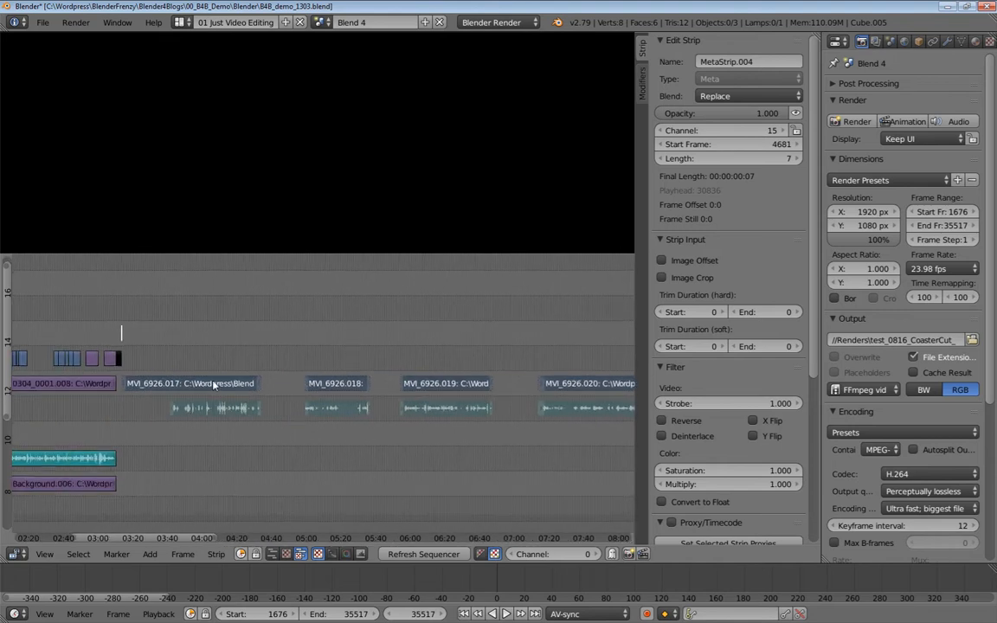
pyautogui.rightClick(215, 384)
pyautogui.keyDown('shift'); pyautogui.rightClick(214, 408); pyautogui.keyUp('shift')
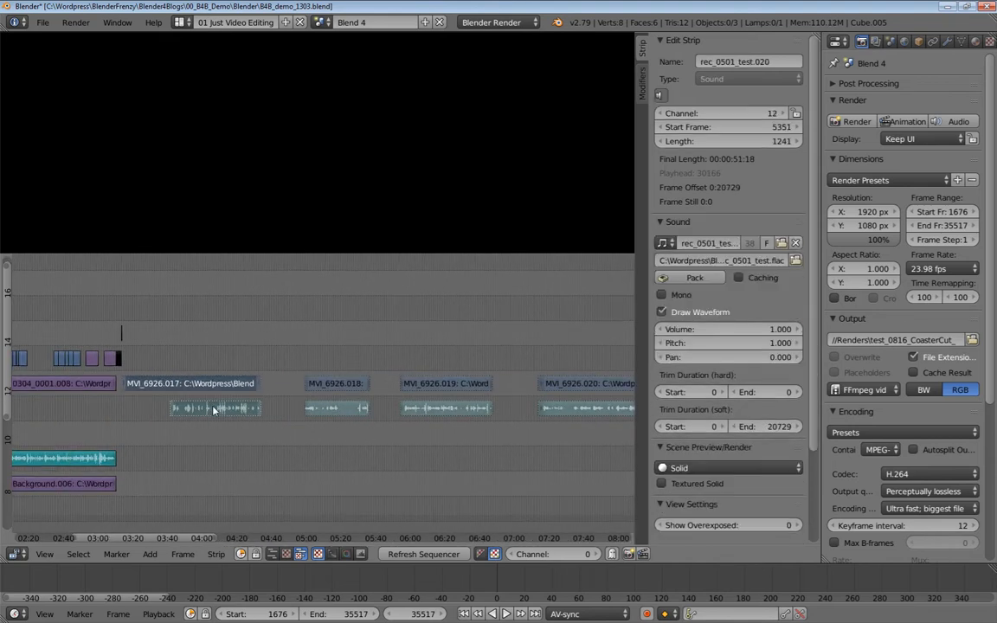
# Play back the first pasted clip from near the start of its audio and from a point further in
pyautogui.click(175, 359)
pyautogui.hotkey('alt', 'a')
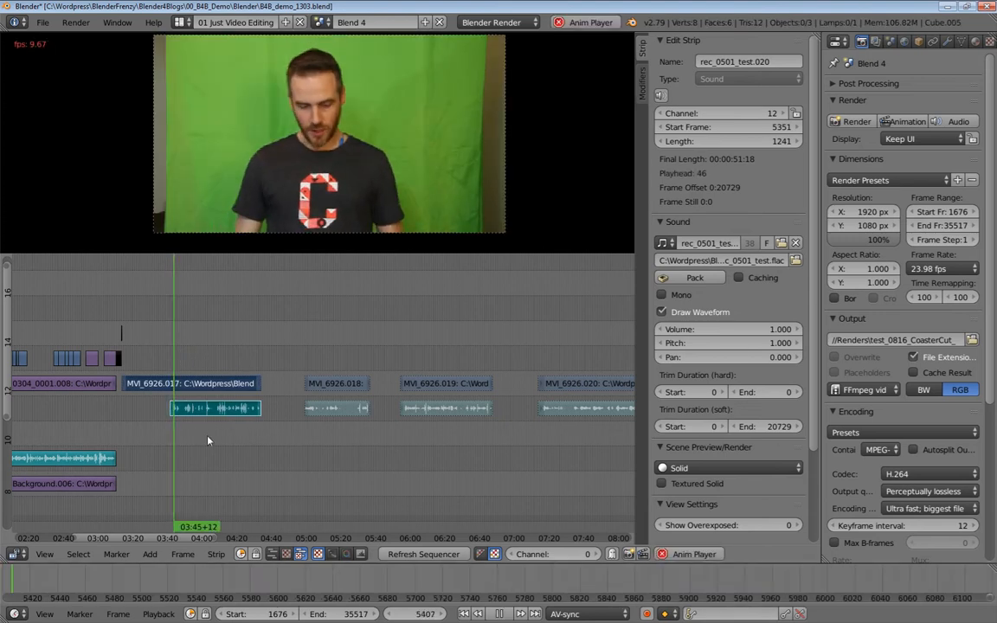
pyautogui.keyDown('ctrl'); pyautogui.moveTo(231, 425); pyautogui.dragTo(224, 450, button='middle'); pyautogui.keyUp('ctrl')
pyautogui.click(136, 363)
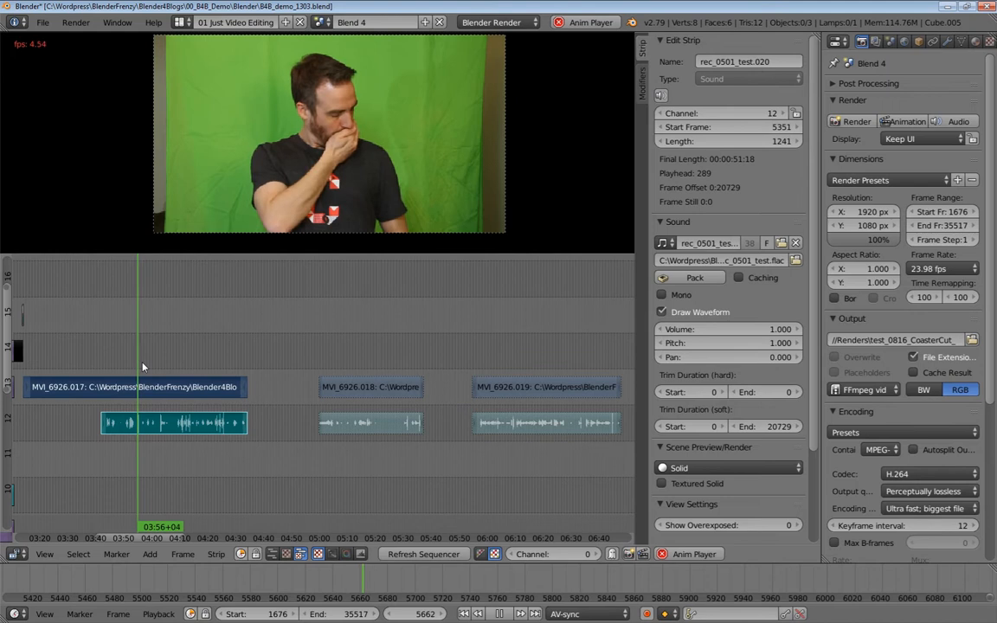
# Replay the start of the speech and cut the first pasted clip and its audio at frame 5472
pyautogui.click(109, 372)
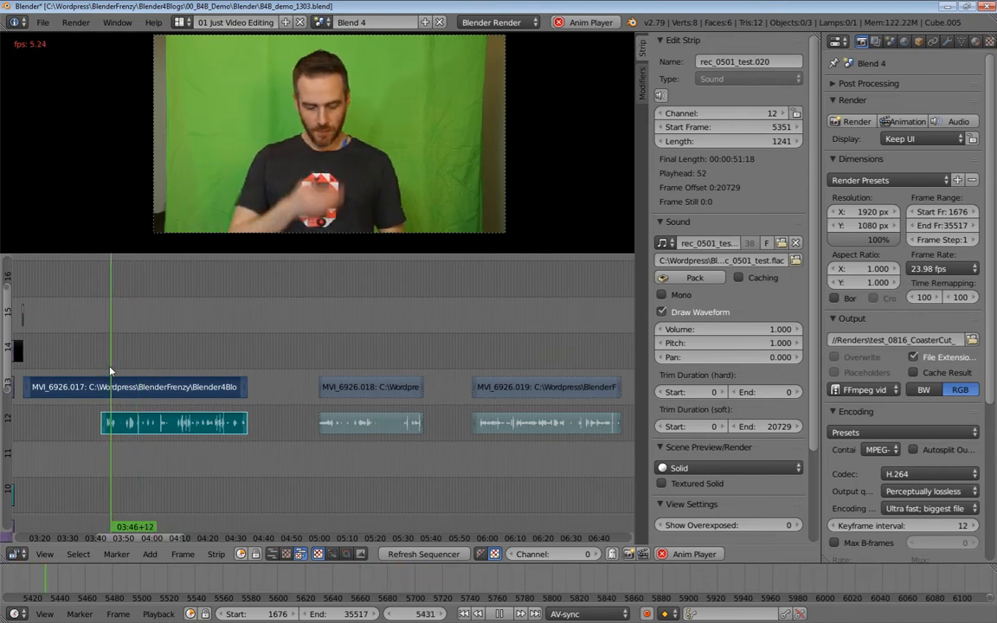
pyautogui.hotkey('alt', 'a')
pyautogui.moveTo(137, 418); pyautogui.dragTo(198, 393, button='middle')
pyautogui.scroll(3, 198, 395)
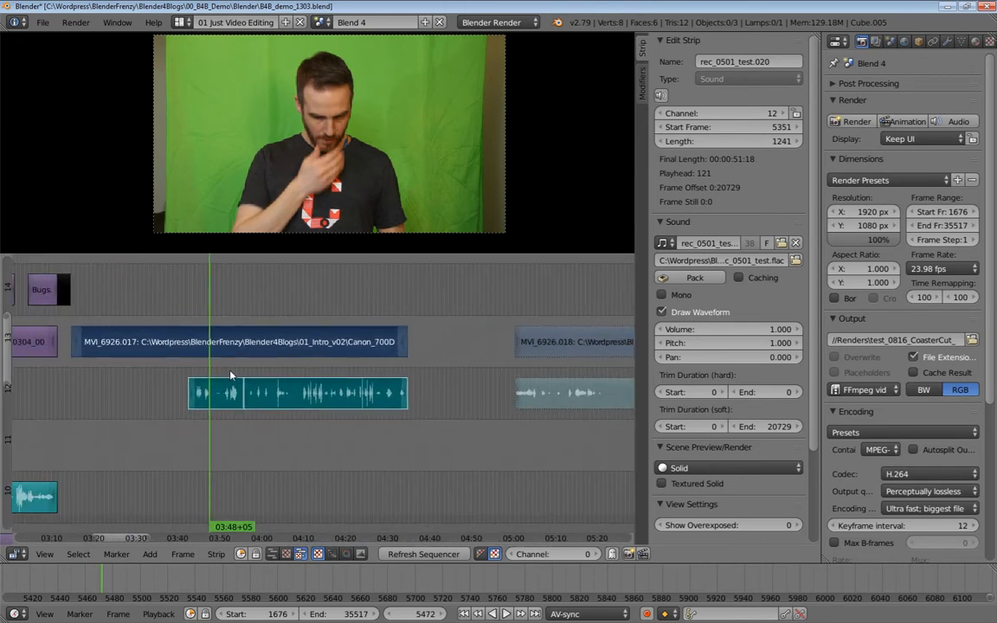
pyautogui.press('k')
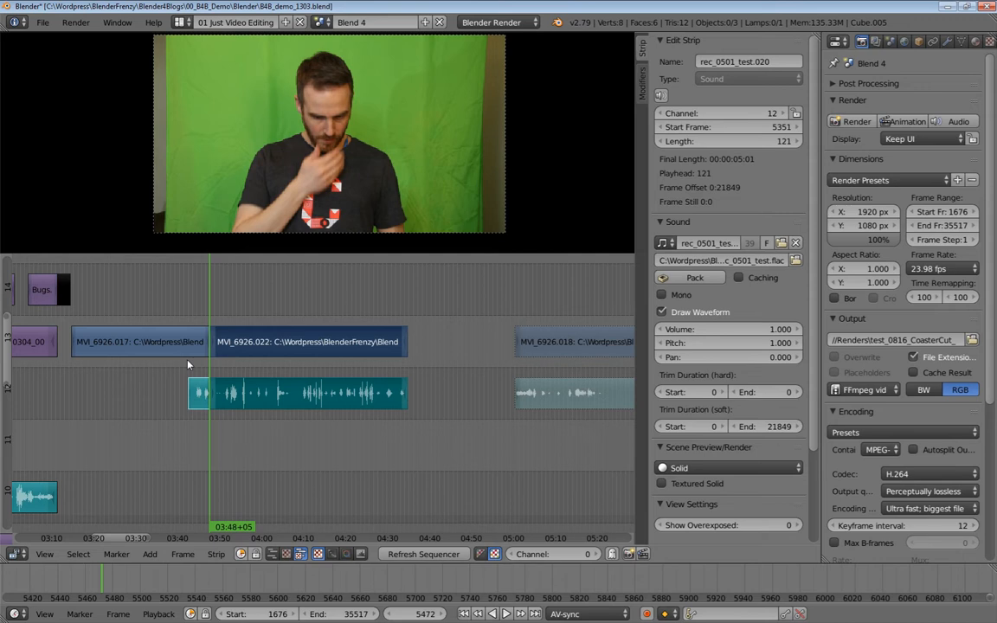
# Trim the start of the first video piece to frame 5351 so it begins together with its audio
pyautogui.click(188, 360)
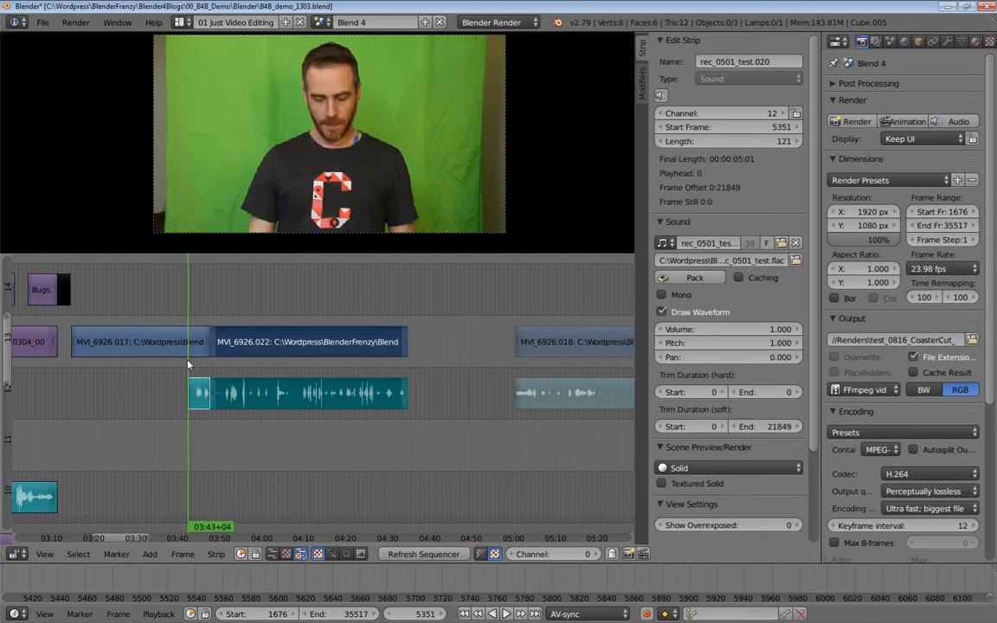
pyautogui.rightClick(76, 344)
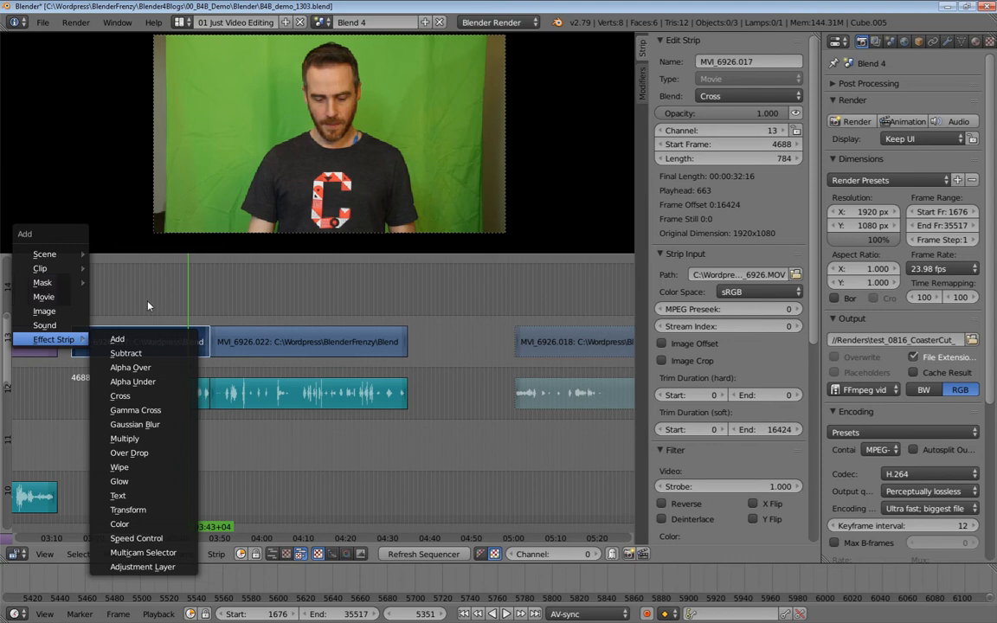
pyautogui.hotkey('ctrl', 'z')
pyautogui.keyDown('ctrl'); pyautogui.moveTo(212, 349); pyautogui.dragTo(334, 389, button='middle'); pyautogui.keyUp('ctrl')
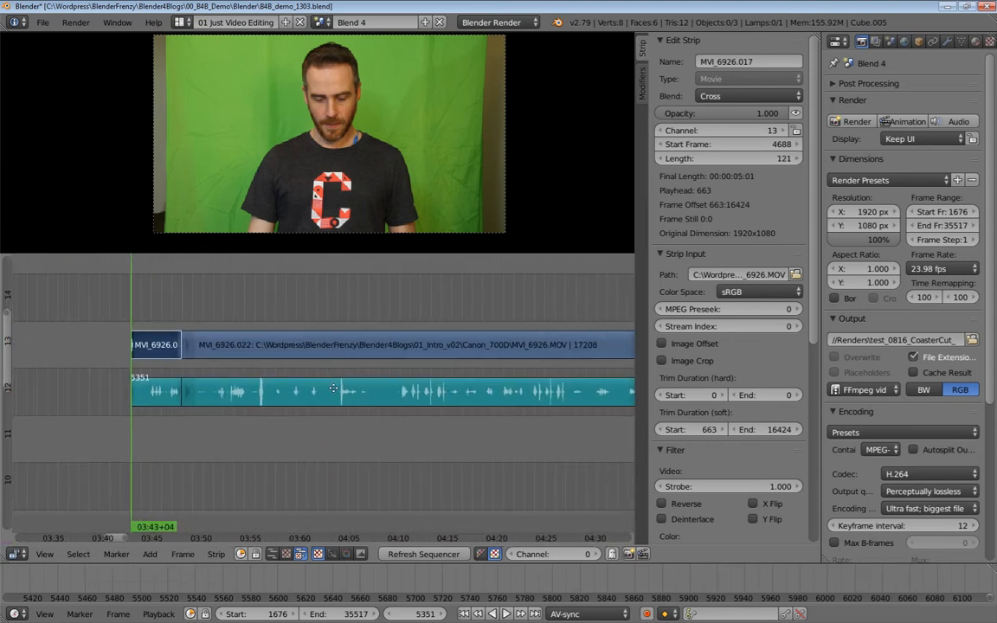
# Play past the first cut and trim the start of the second video piece and its audio to frame 5586
pyautogui.hotkey('alt', 'a')
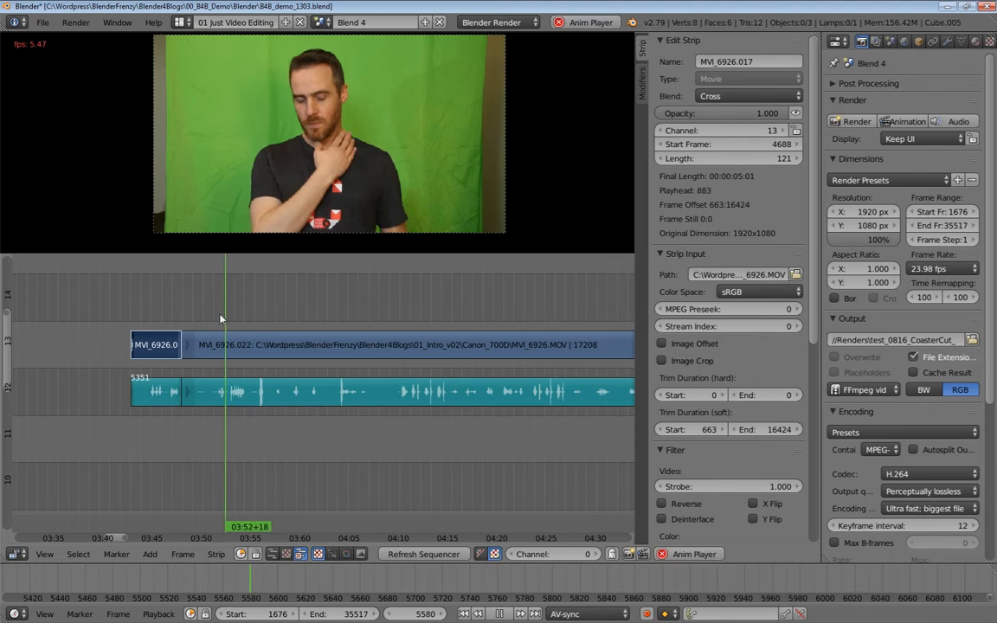
pyautogui.moveTo(211, 323); pyautogui.dragTo(223, 327)
pyautogui.hotkey('alt', 'a')
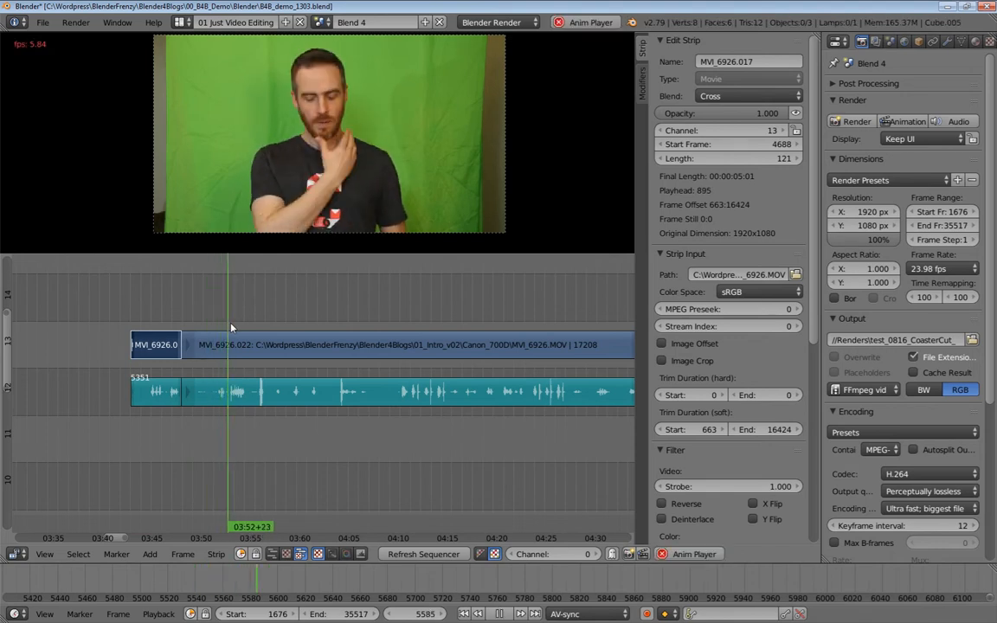
pyautogui.moveTo(231, 327); pyautogui.dragTo(229, 323)
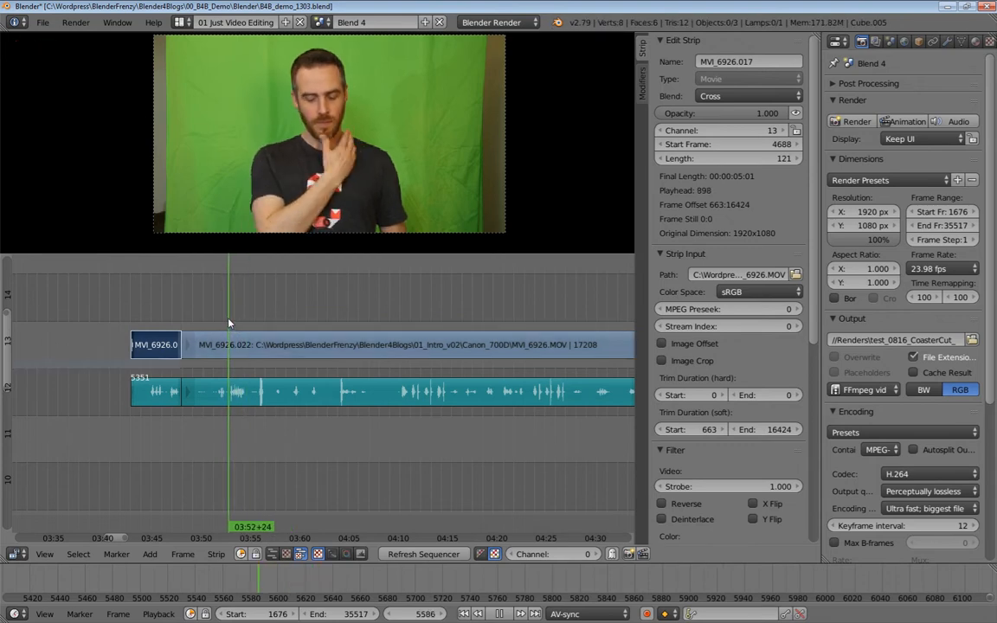
pyautogui.keyDown('ctrl'); pyautogui.rightClick(190, 350); pyautogui.keyUp('ctrl')
pyautogui.hotkey('shift', 's')
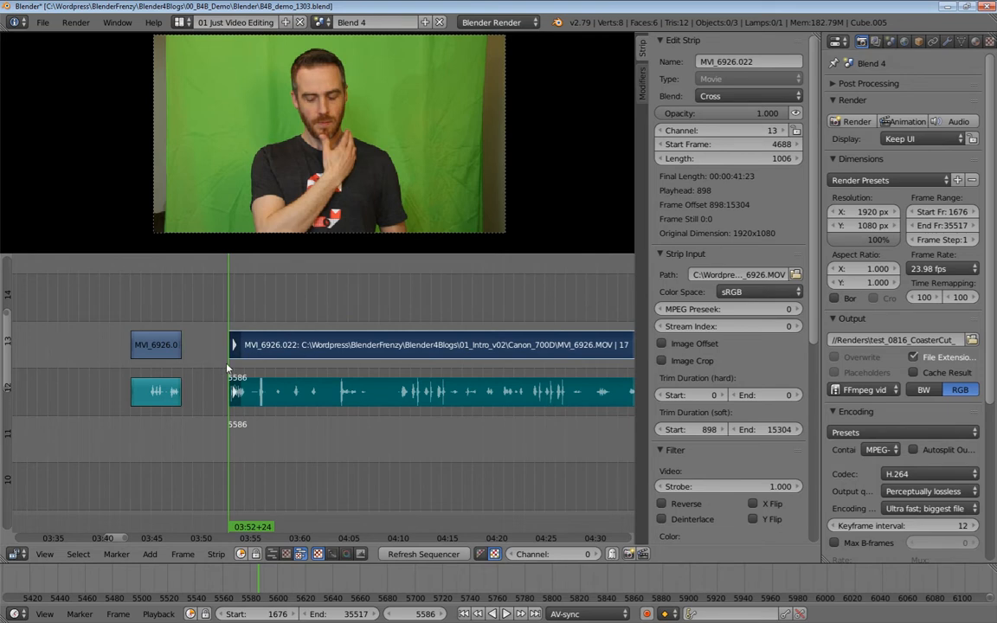
# Play on through the second piece and trim its start, together with its audio, to frame 5849
pyautogui.moveTo(267, 367); pyautogui.dragTo(224, 373)
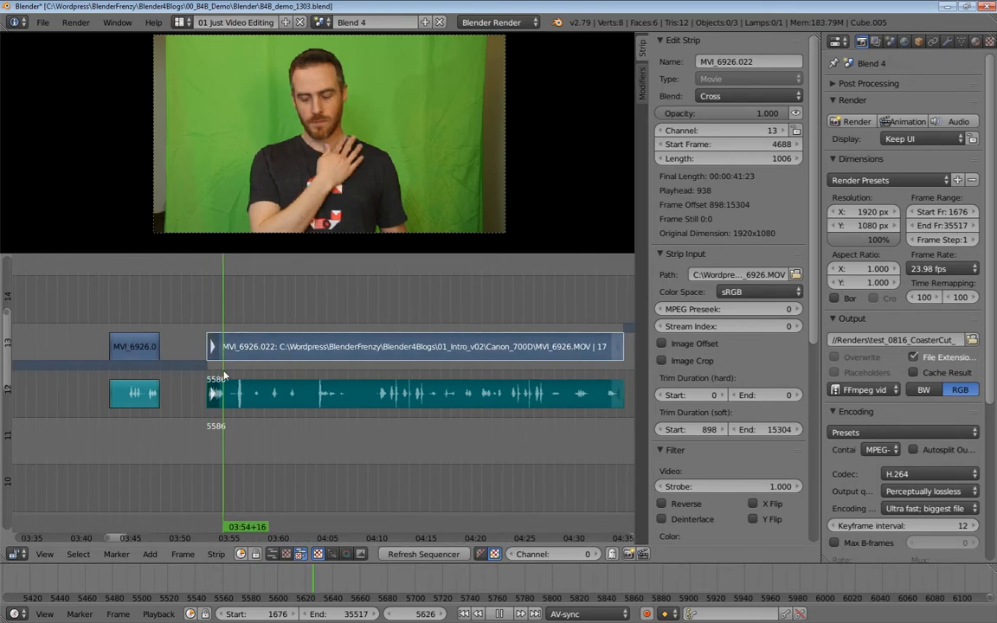
pyautogui.hotkey('alt', 'a')
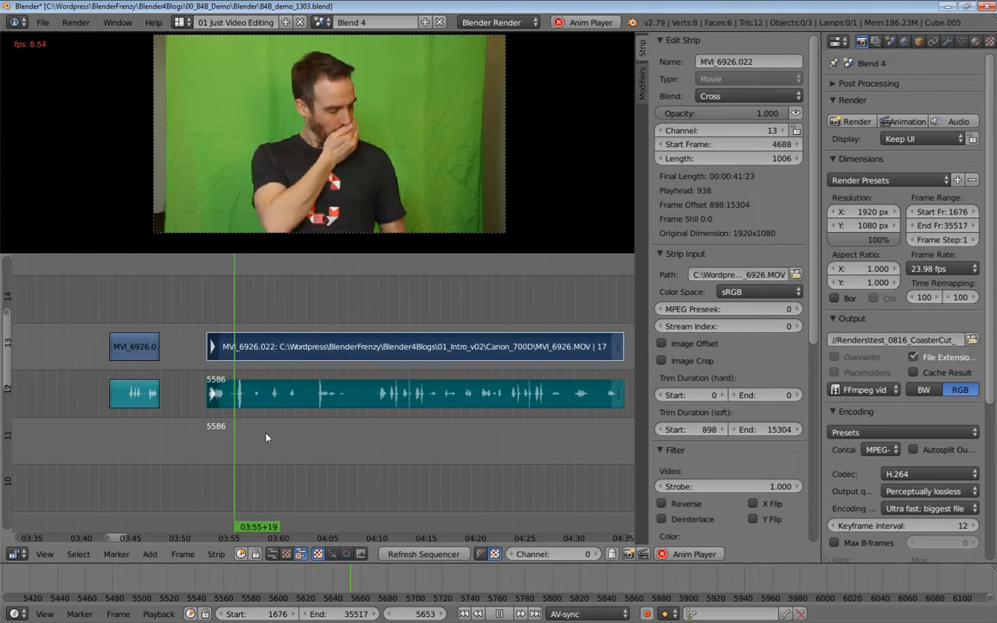
pyautogui.moveTo(314, 399); pyautogui.dragTo(182, 407, button='middle')
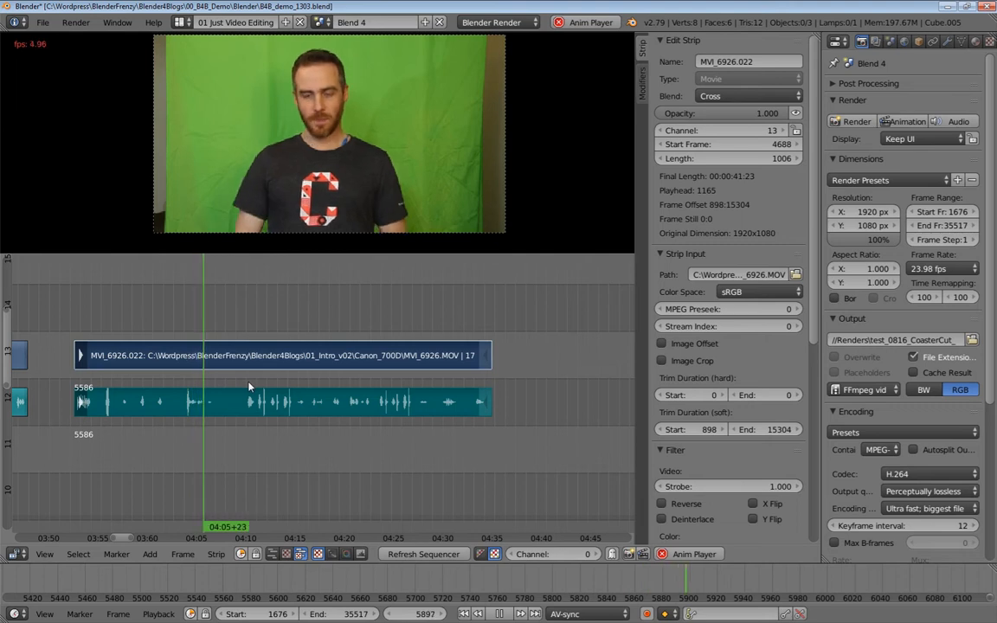
pyautogui.click(184, 377)
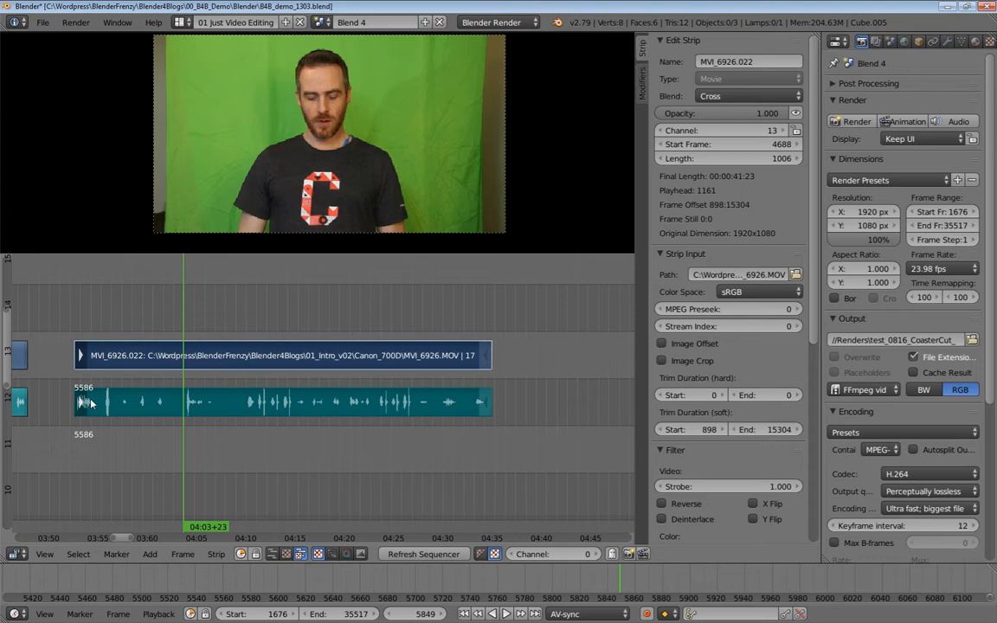
pyautogui.hotkey('shift', 's')
# Continue playback and cut the second piece and its audio at frame 5923
pyautogui.hotkey('alt', 'a')
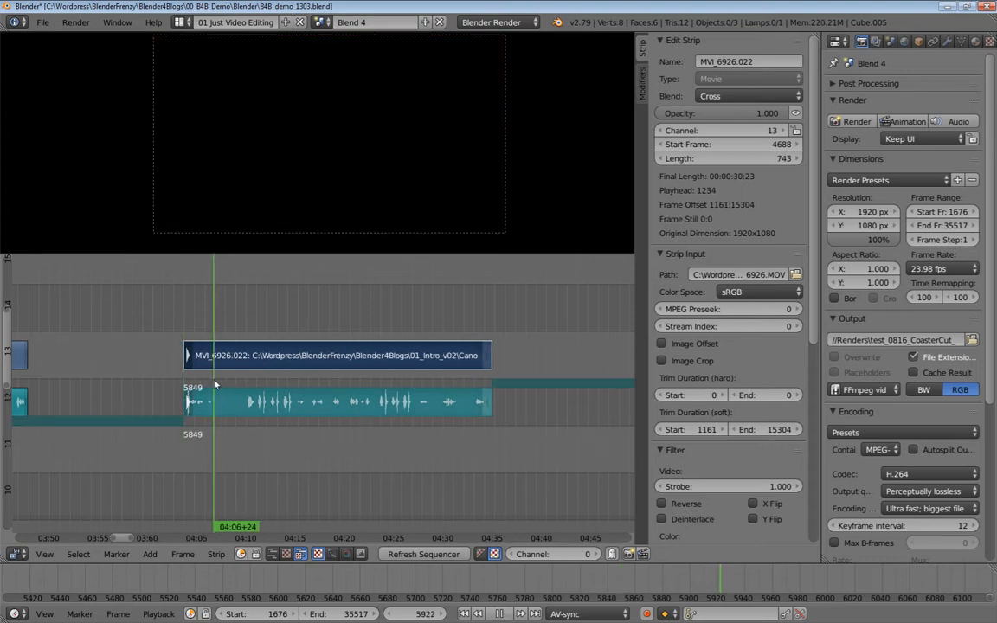
pyautogui.hotkey('alt', 'a')
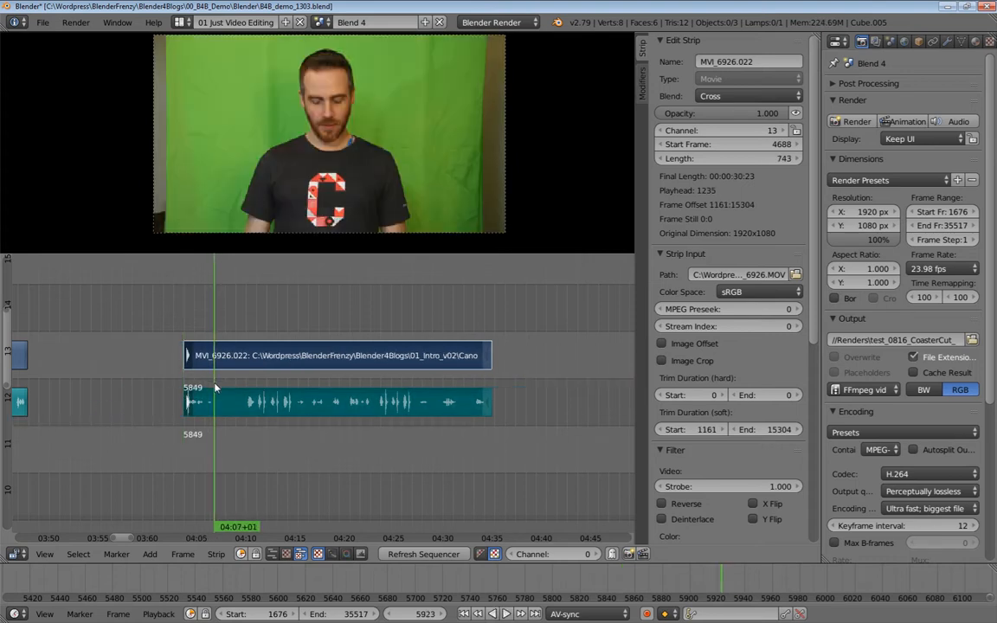
pyautogui.press('k')
# Trim the start of the remaining piece, MVI_6926.023, and its audio to frame 6003
pyautogui.moveTo(231, 396); pyautogui.dragTo(193, 407, button='middle')
pyautogui.click(172, 377)
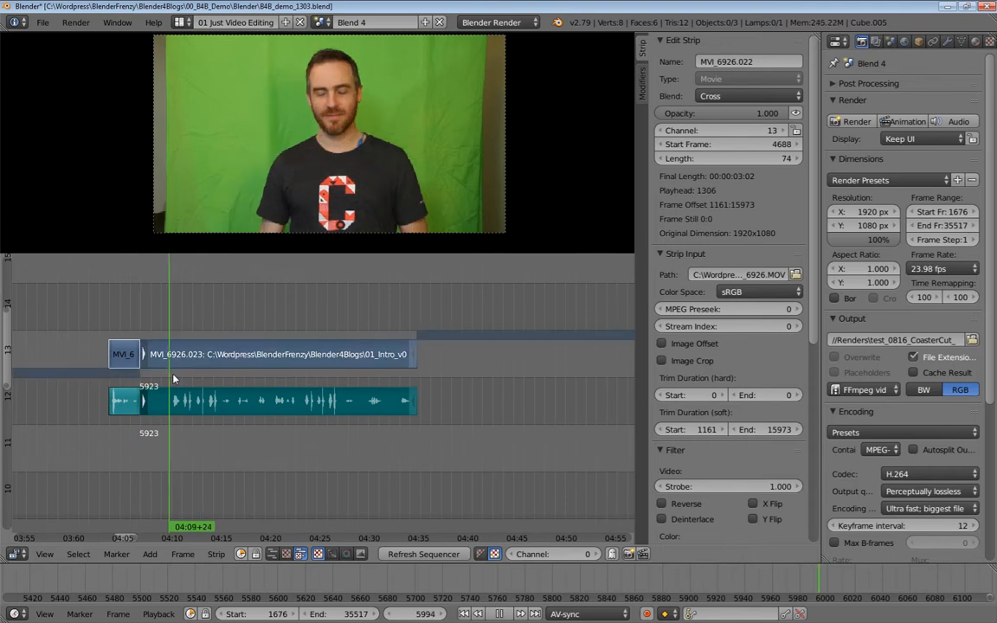
pyautogui.hotkey('shift', 's')
pyautogui.moveTo(184, 386); pyautogui.dragTo(156, 383, button='middle')
# Play MVI_6926.023 from its new start and cut it and its audio at frame 6195
pyautogui.hotkey('alt', 'a')
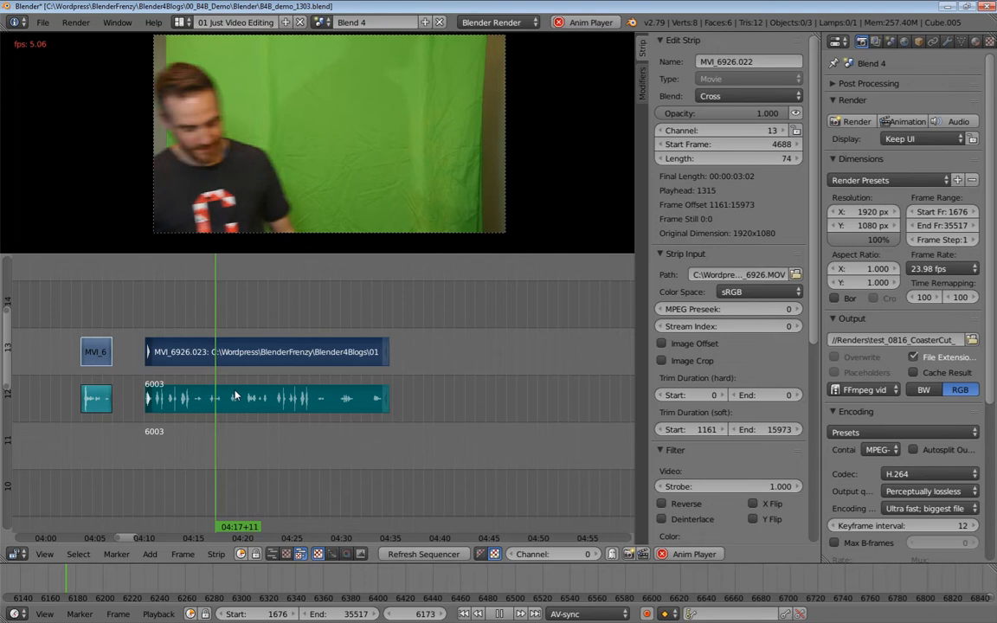
pyautogui.hotkey('alt', 'a')
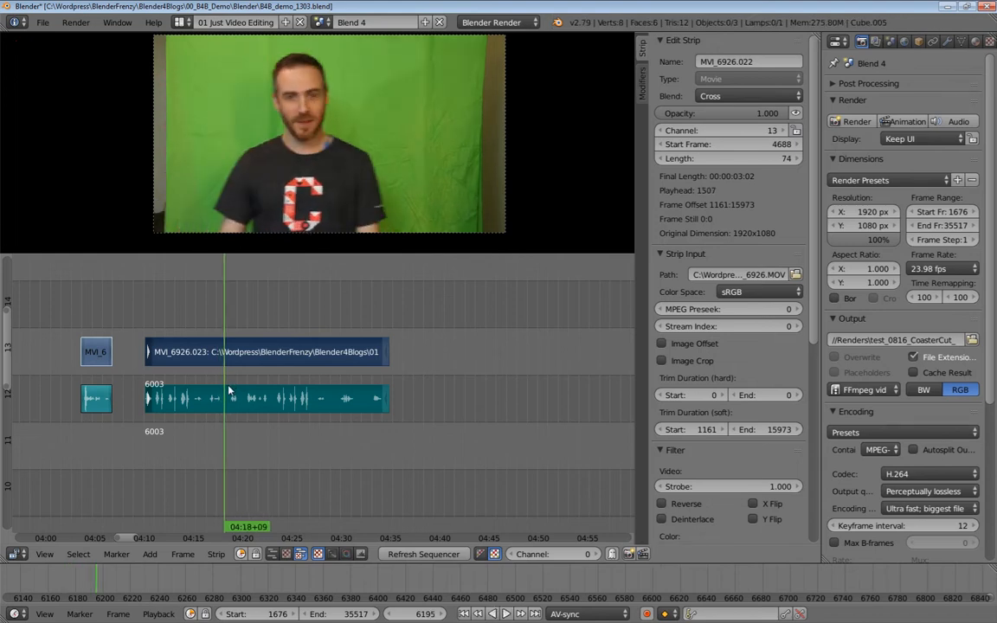
pyautogui.press('k')
# Play the rest of the footage, scrub back, and cut the video and audio at frame 6308
pyautogui.hotkey('alt', 'a')
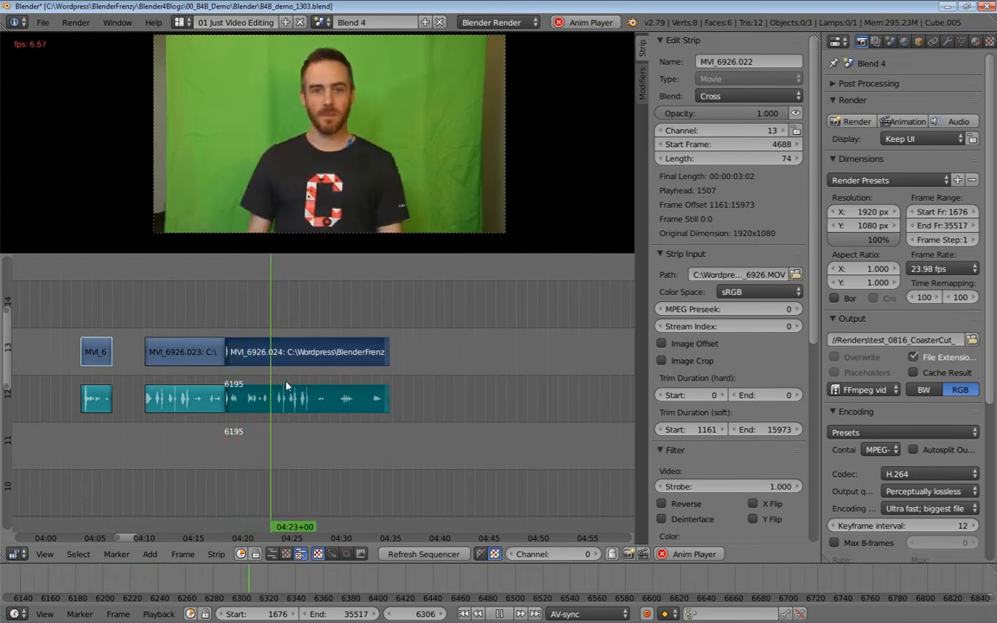
pyautogui.hotkey('alt', 'a')
pyautogui.click(249, 382)
pyautogui.moveTo(248, 382); pyautogui.dragTo(271, 384)
pyautogui.press('k')
# Review the footage after frame 6308, cut it at frame 6413, and delete the video and audio between those frames
pyautogui.hotkey('alt', 'a')
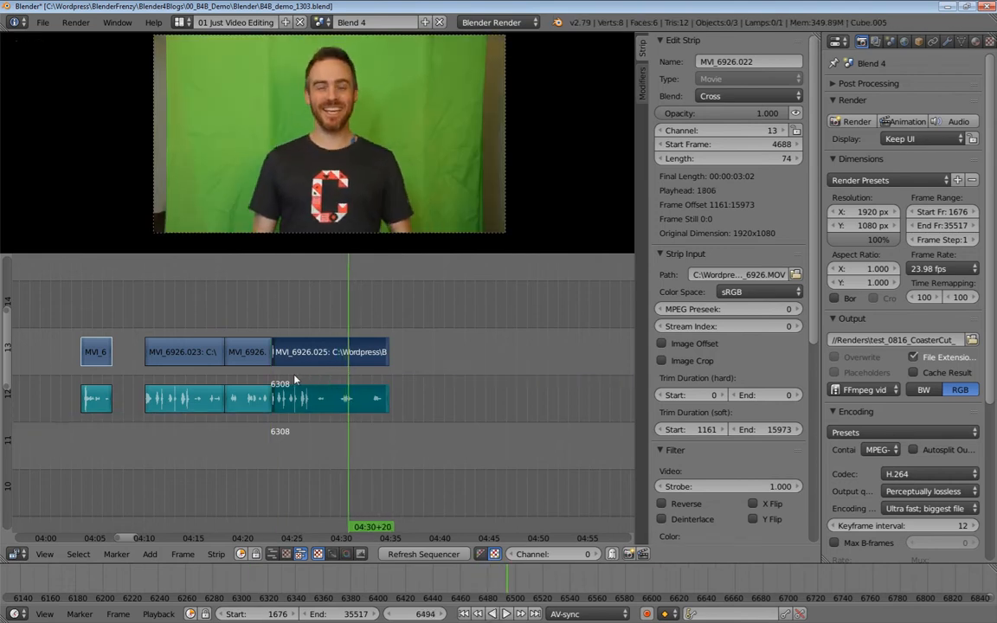
pyautogui.click(294, 379)
pyautogui.hotkey('alt', 'a')
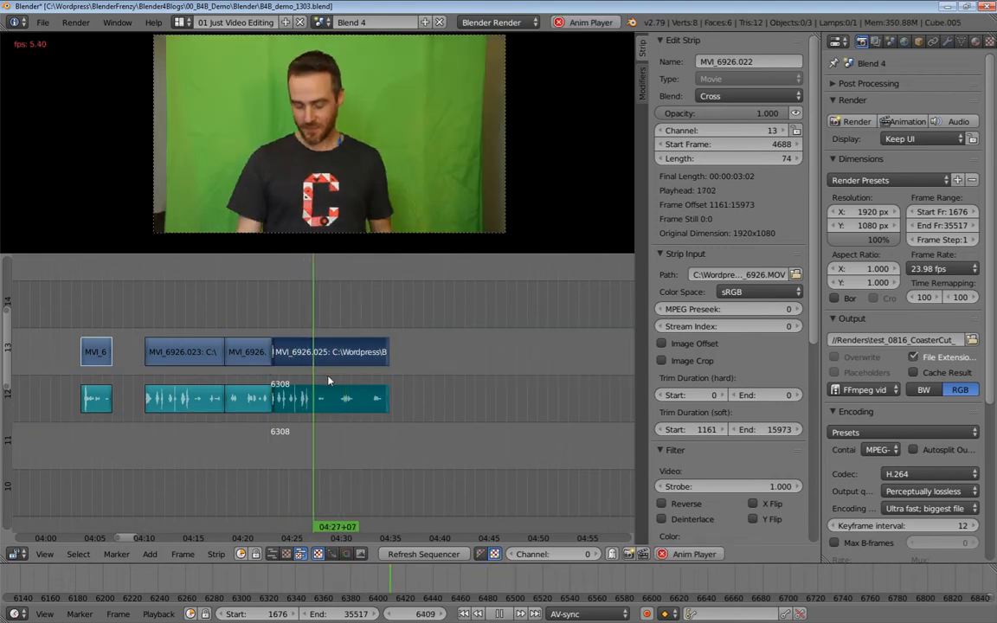
pyautogui.hotkey('alt', 'a')
pyautogui.moveTo(321, 374)
pyautogui.mouseDown()
pyautogui.moveTo(358, 378)
pyautogui.moveTo(315, 381)
pyautogui.mouseUp()
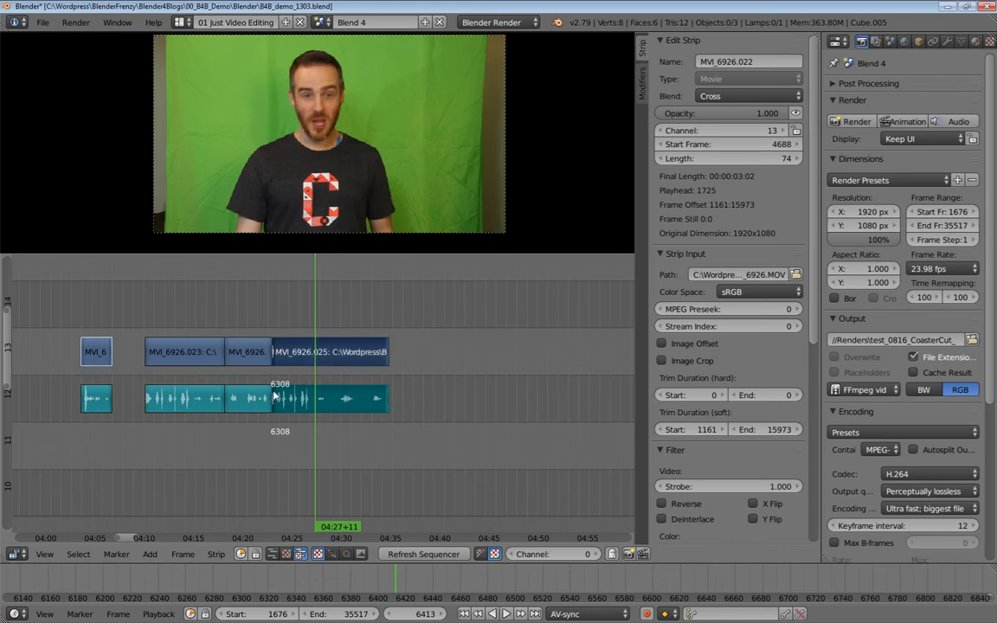
pyautogui.press('k')
pyautogui.press('x')
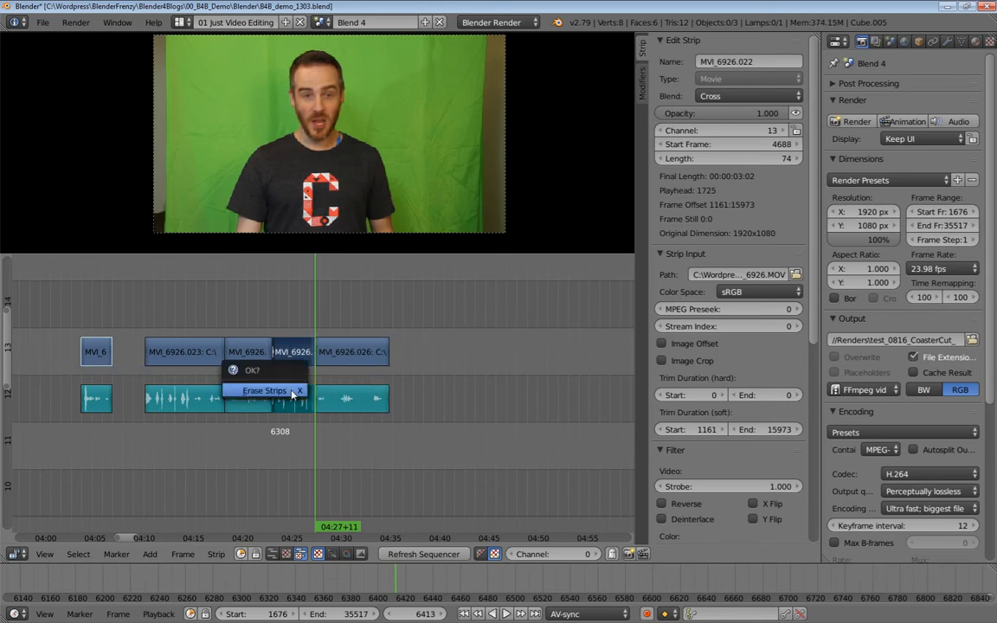
pyautogui.click(276, 394)
# Play the last remaining piece, select it with its audio, and cut both at frame 6460
pyautogui.hotkey('alt', 'a')
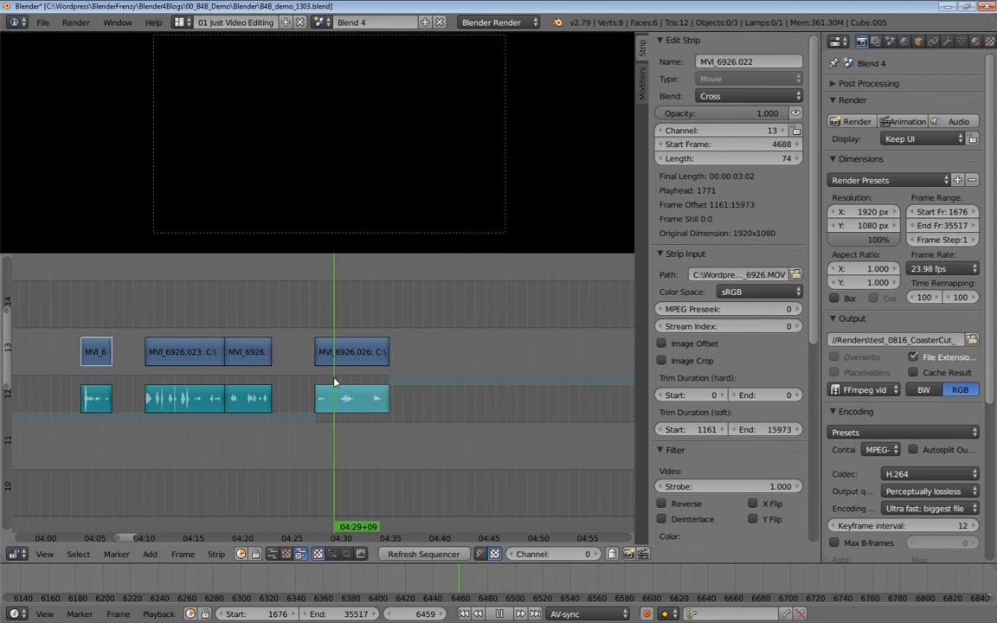
pyautogui.hotkey('alt', 'a')
pyautogui.rightClick(346, 356)
pyautogui.rightClick(351, 399)
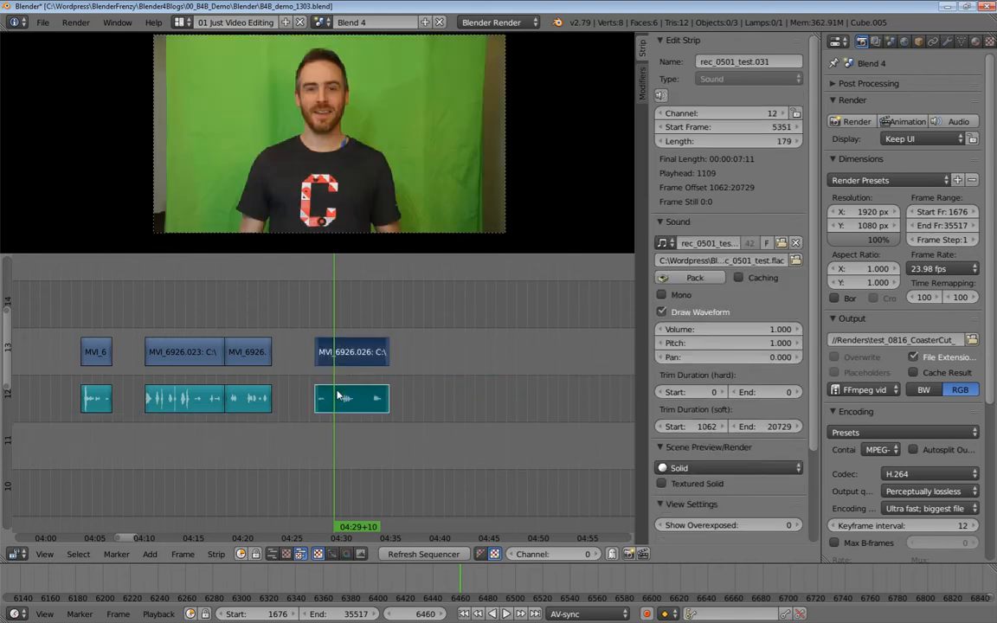
pyautogui.press('k')
# Play on from that cut and split the final piece and its audio at frame 6523
pyautogui.hotkey('alt', 'a')
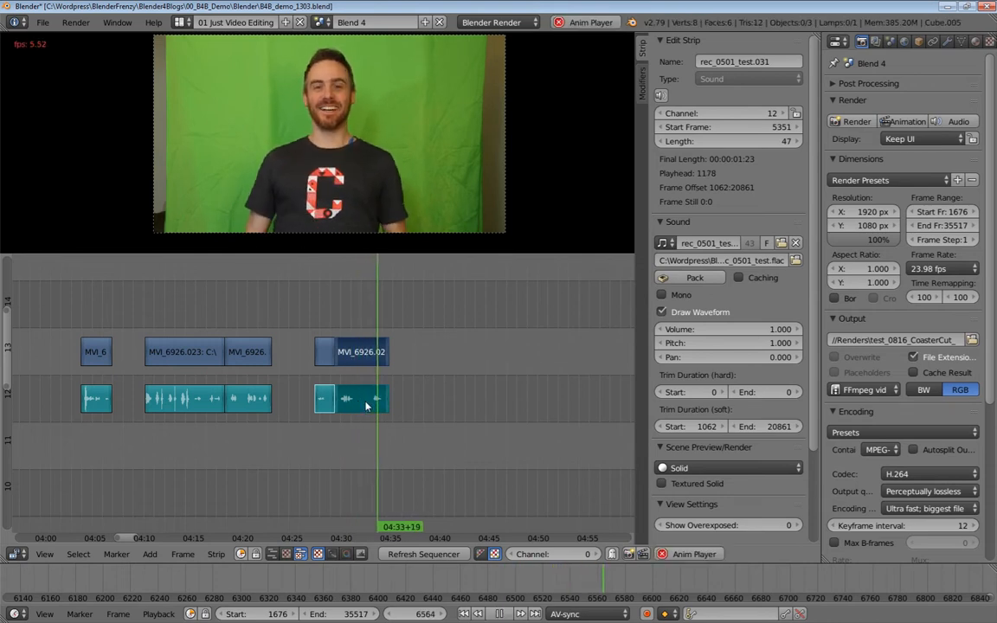
pyautogui.press('Escape')
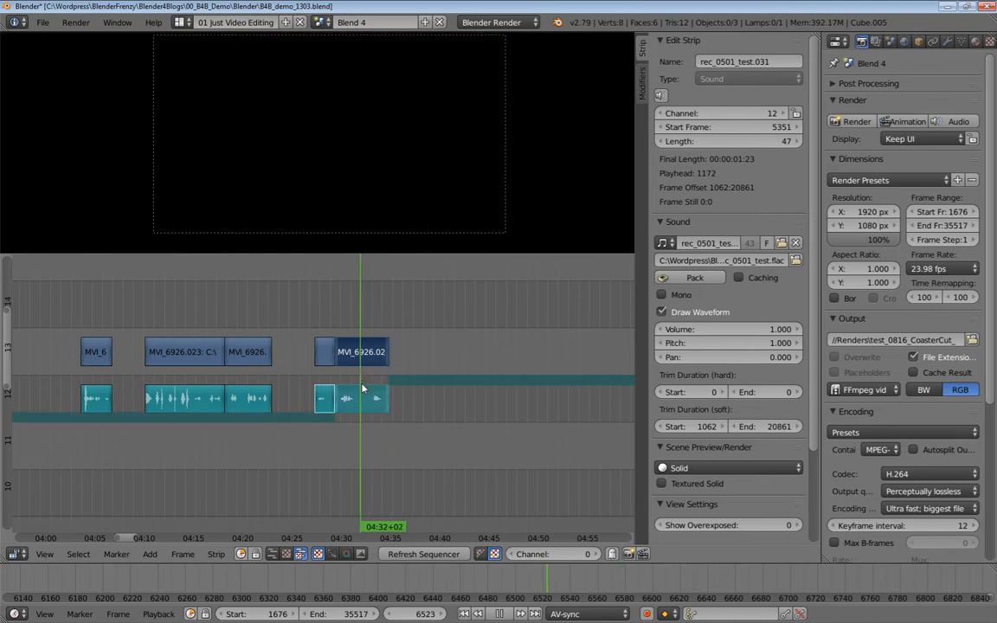
pyautogui.press('k')
# Unmute the second pasted video clip, MVI_6926.018, together with its audio strip
pyautogui.moveTo(417, 413); pyautogui.dragTo(358, 431, button='middle')
pyautogui.moveTo(358, 432); pyautogui.dragTo(276, 427, button='middle')
pyautogui.rightClick(319, 403)
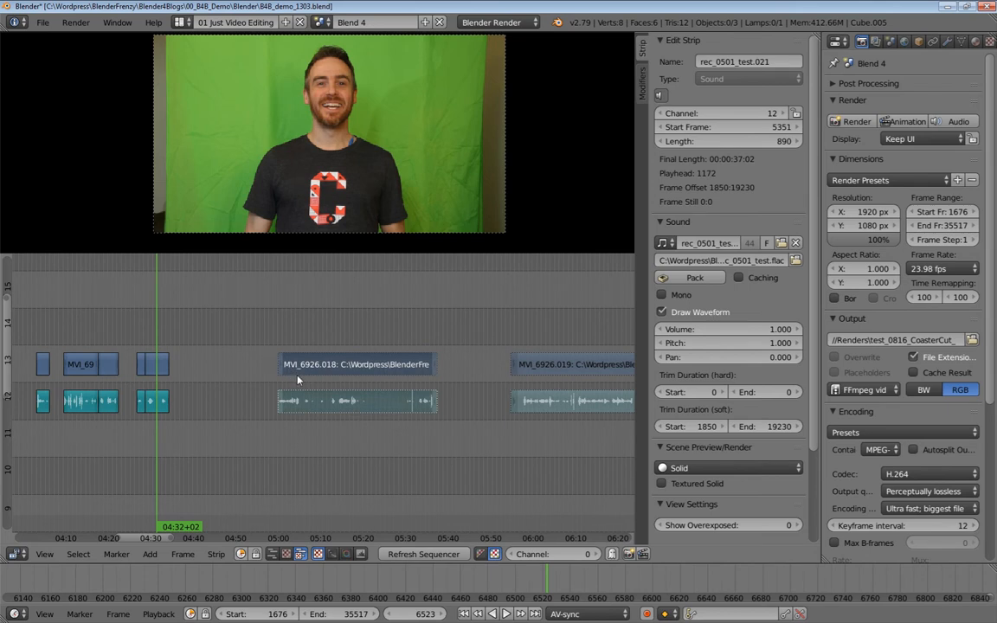
pyautogui.hotkey('alt', 'h')
# Play back the beginning of MVI_6926.018 to check where its speech starts
pyautogui.moveTo(303, 404); pyautogui.dragTo(220, 417, button='middle')
pyautogui.keyDown('ctrl'); pyautogui.moveTo(220, 416); pyautogui.dragTo(310, 385, button='middle'); pyautogui.keyUp('ctrl')
pyautogui.click(180, 372)
pyautogui.hotkey('alt', 'a')
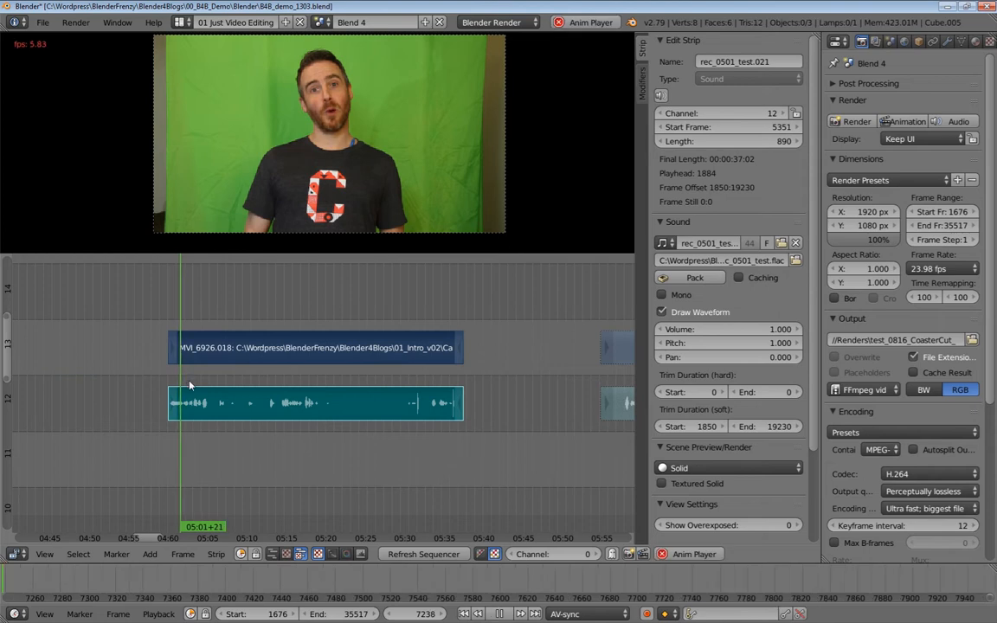
pyautogui.hotkey('alt', 'a')
pyautogui.click(170, 374)
# Extend the start of MVI_6926.018 and its audio back to frame 6869 to reveal earlier footage
pyautogui.moveTo(170, 377); pyautogui.dragTo(407, 372, button='middle')
pyautogui.rightClick(411, 367)
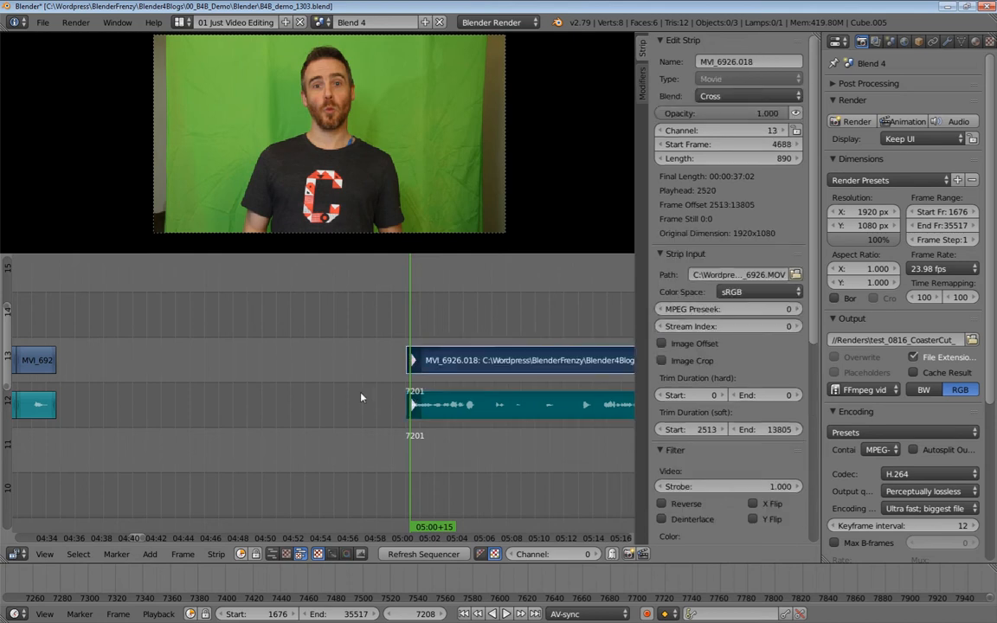
pyautogui.press('g')
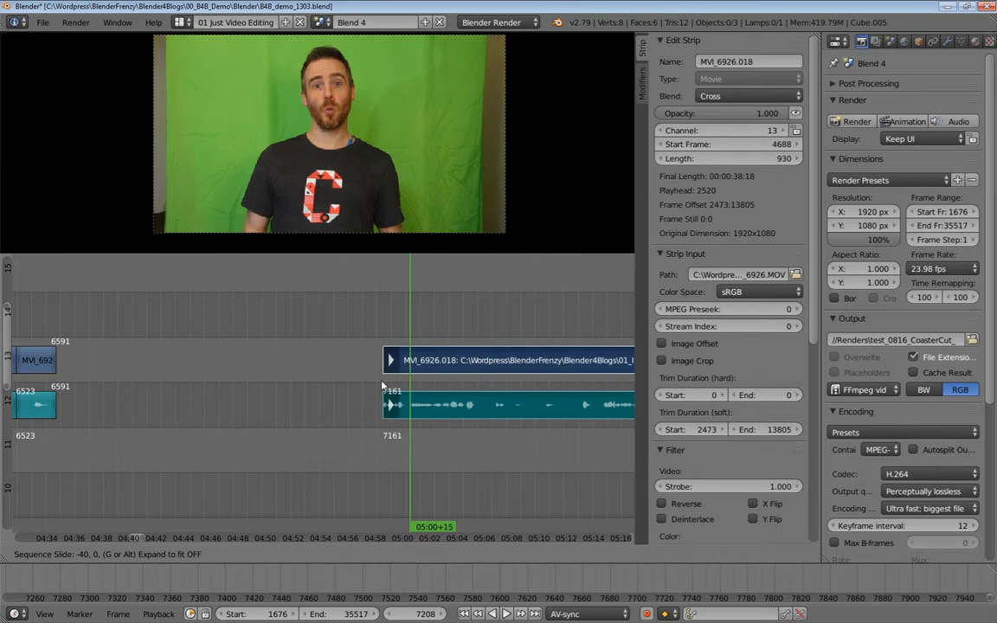
pyautogui.click(226, 387)
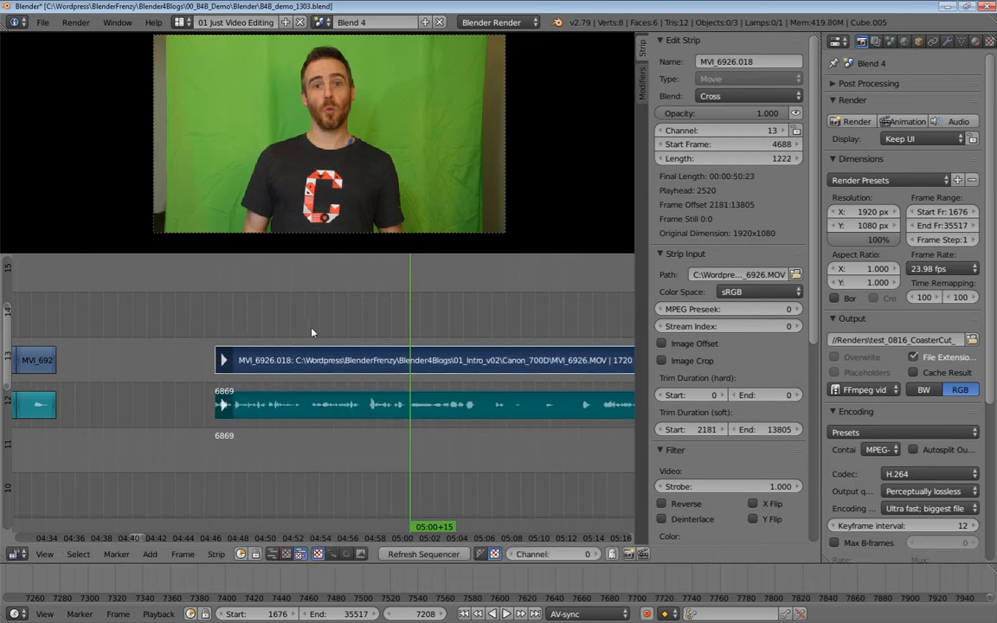
# Play the revealed footage and trim the start of MVI_6926.018 and its audio to frame 7135
pyautogui.hotkey('alt', 'a')
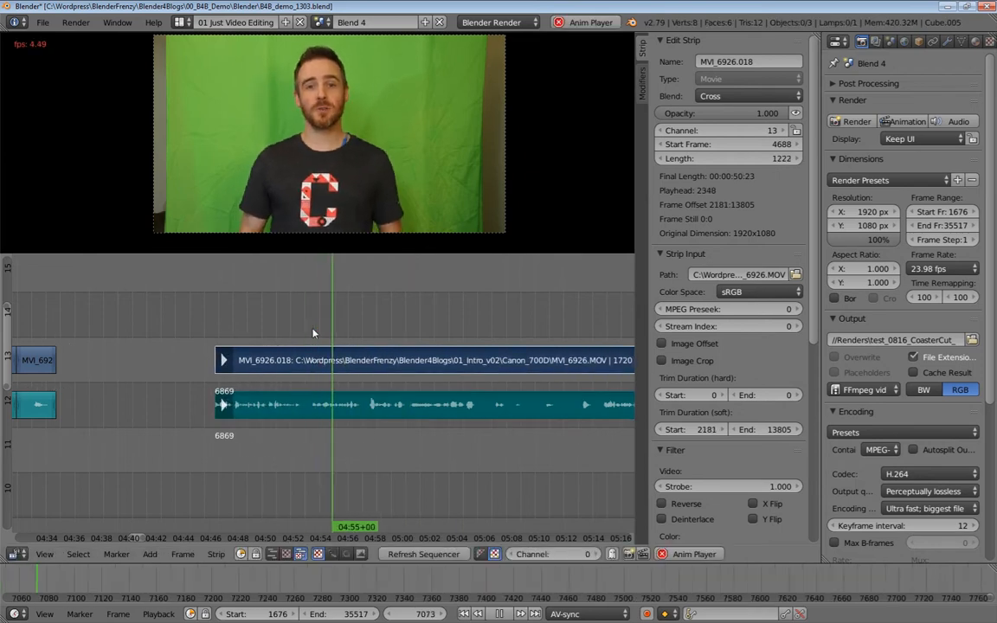
pyautogui.moveTo(313, 333); pyautogui.dragTo(229, 337, button='middle')
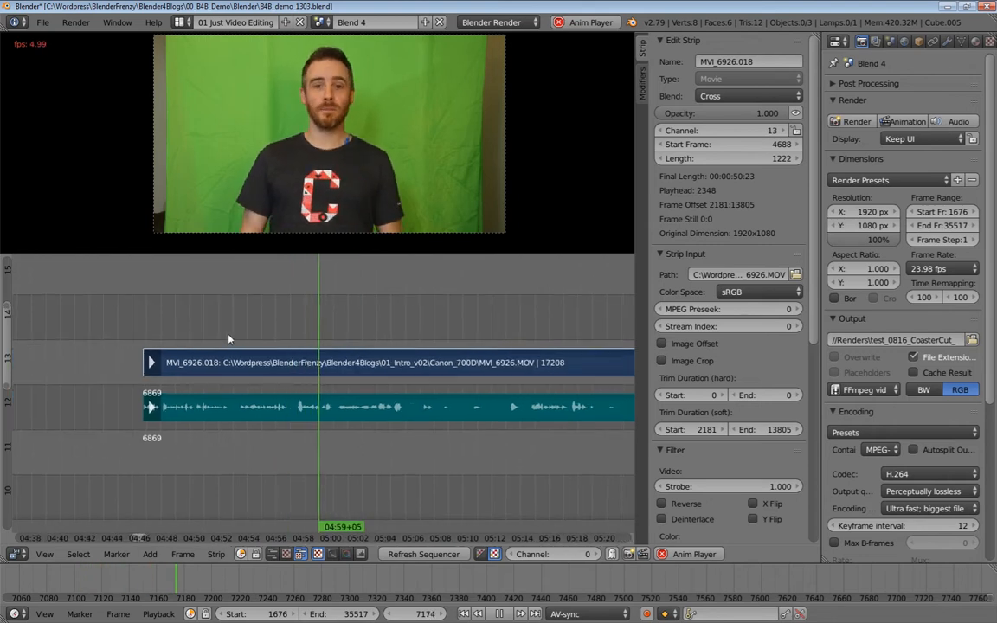
pyautogui.hotkey('alt', 'a')
pyautogui.click(296, 333)
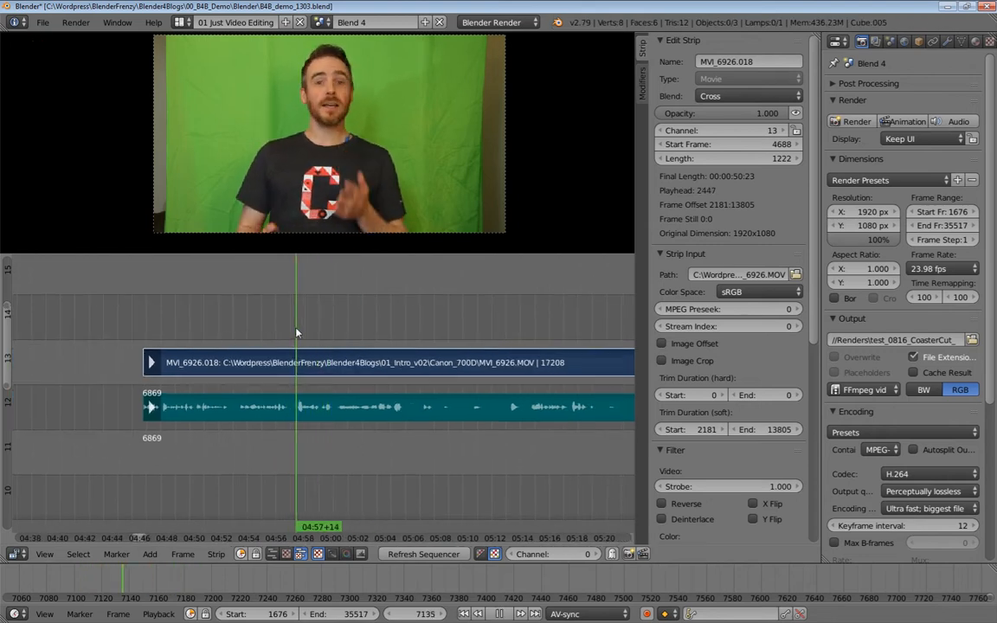
pyautogui.press('k')
pyautogui.press('Delete')
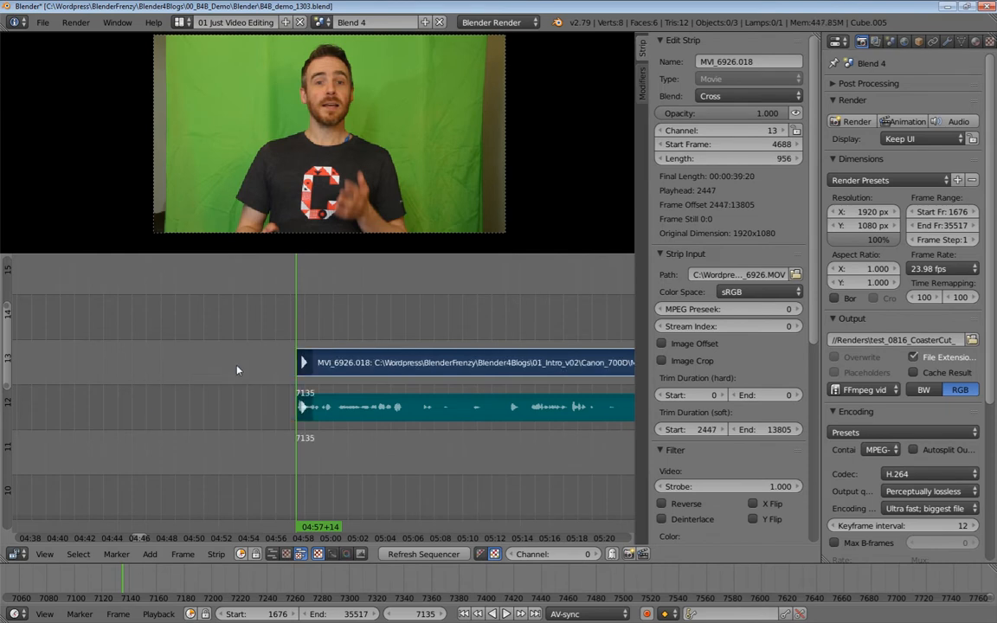
# Play MVI_6926.018 from its new start, step back to frame 7402, and cut the video and audio there
pyautogui.keyDown('ctrl'); pyautogui.hscroll(3, 237, 370); pyautogui.keyUp('ctrl')
pyautogui.hotkey('alt', 'a')
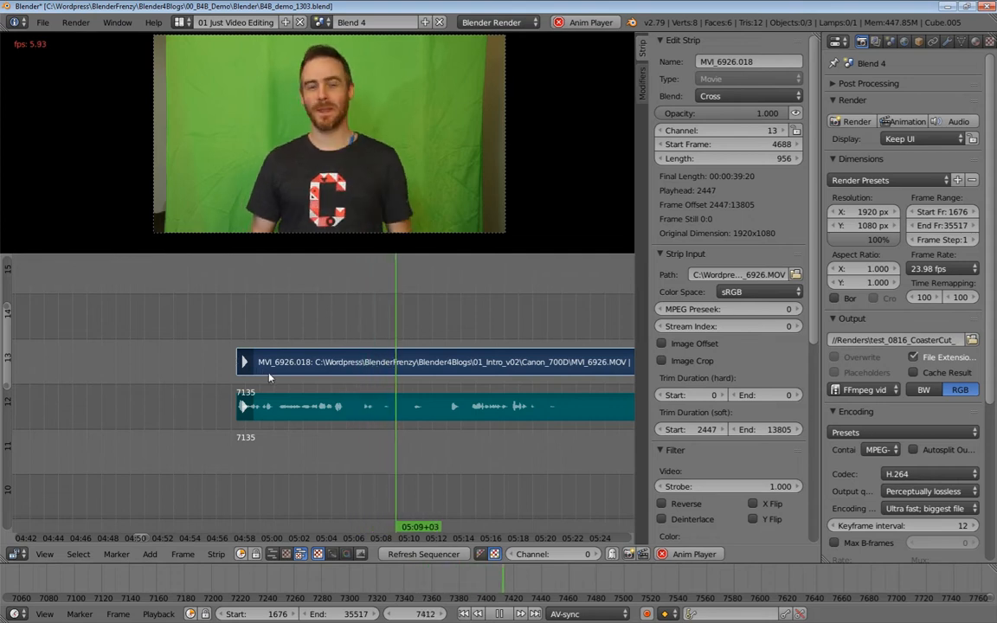
pyautogui.hotkey('alt', 'a')
pyautogui.moveTo(398, 378); pyautogui.dragTo(392, 379)
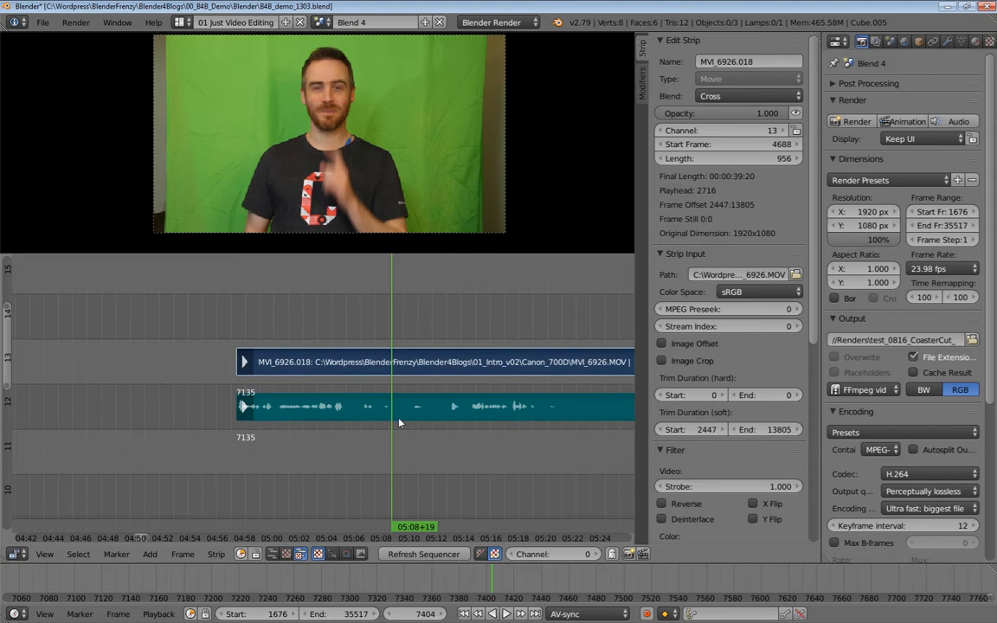
pyautogui.press('Left')
pyautogui.press('Left')
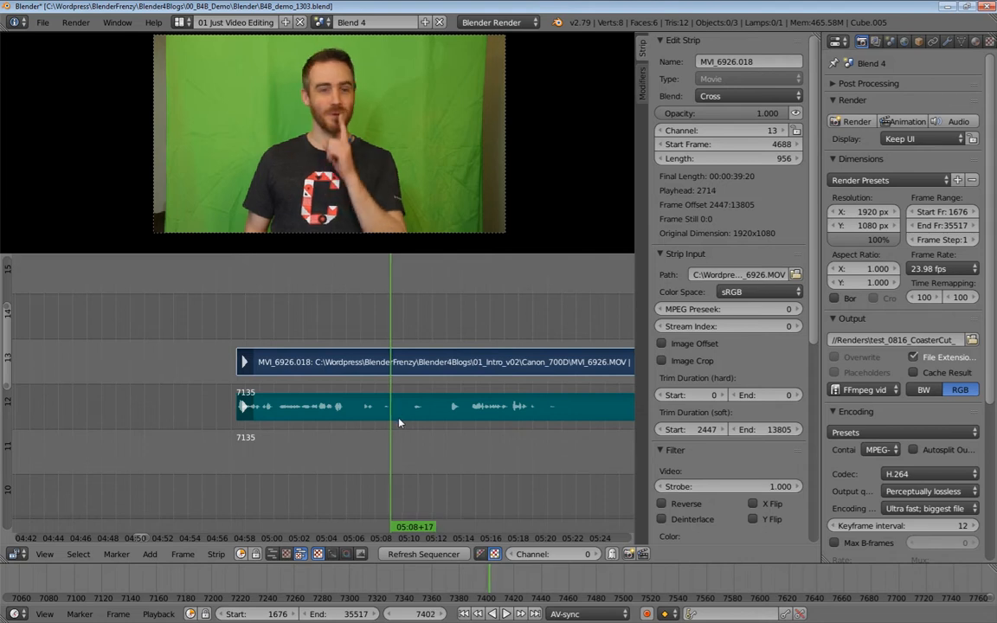
pyautogui.press('k')
pyautogui.press('Home')
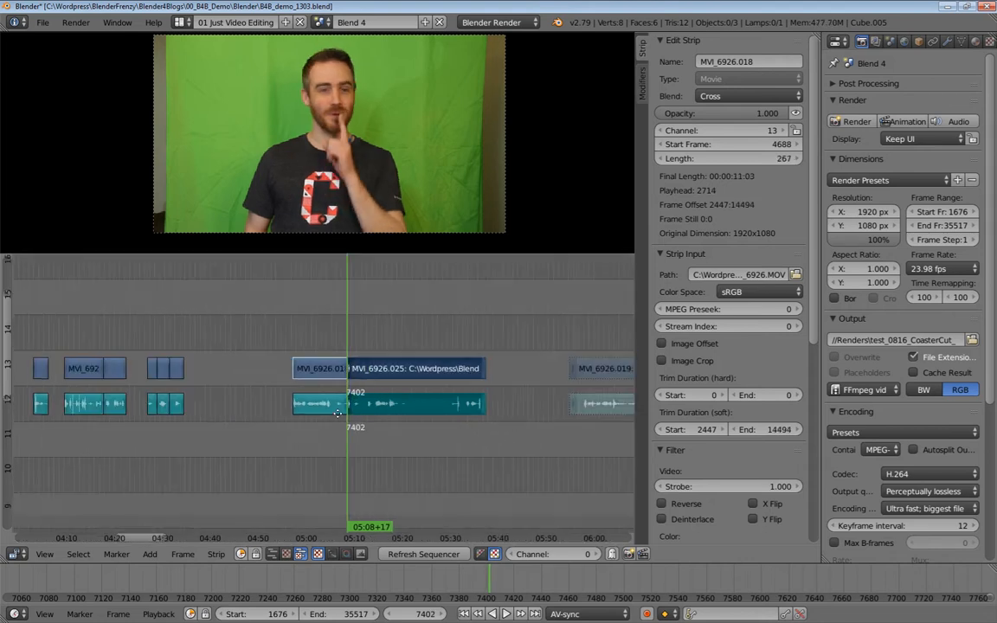
# Locate and select the muted p000_intro2_BOOP.mp3 beep near the beginning of the sequence
pyautogui.moveTo(227, 351); pyautogui.dragTo(348, 428, button='middle')
pyautogui.keyDown('ctrl'); pyautogui.moveTo(172, 449); pyautogui.dragTo(554, 424, button='middle'); pyautogui.keyUp('ctrl')
pyautogui.moveTo(235, 435); pyautogui.dragTo(468, 474, button='middle')
pyautogui.moveTo(250, 452); pyautogui.dragTo(423, 467, button='middle')
pyautogui.rightClick(273, 349)
pyautogui.rightClick(271, 365)
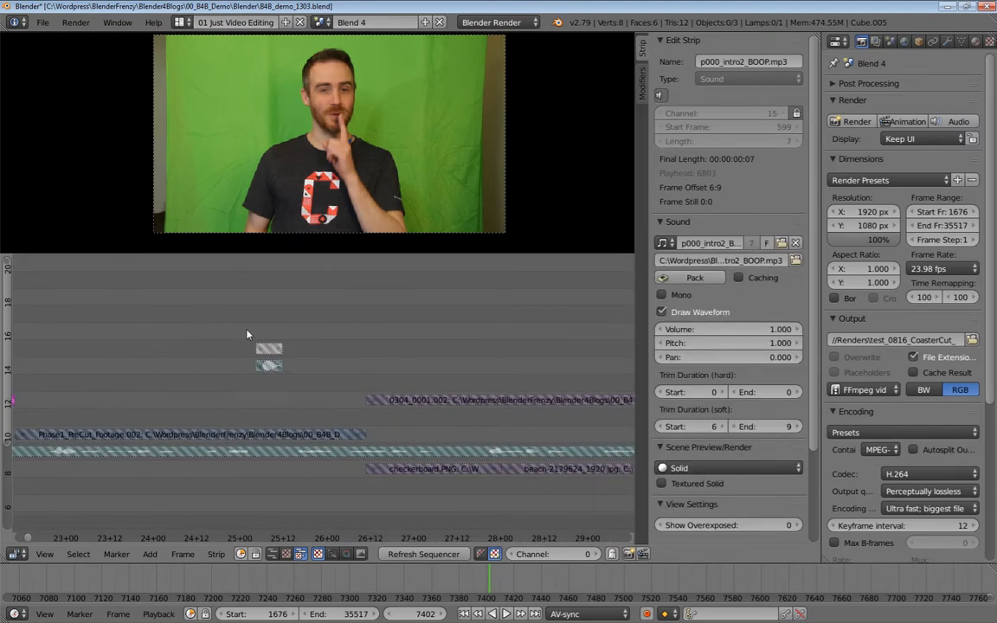
# Play MVI_6926.025 from the cut at frame 7402 and set the playhead at frame 7506, just before the speech
pyautogui.keyDown('ctrl'); pyautogui.moveTo(473, 436); pyautogui.dragTo(342, 429, button='middle'); pyautogui.keyUp('ctrl')
pyautogui.moveTo(597, 424); pyautogui.dragTo(259, 417, button='middle')
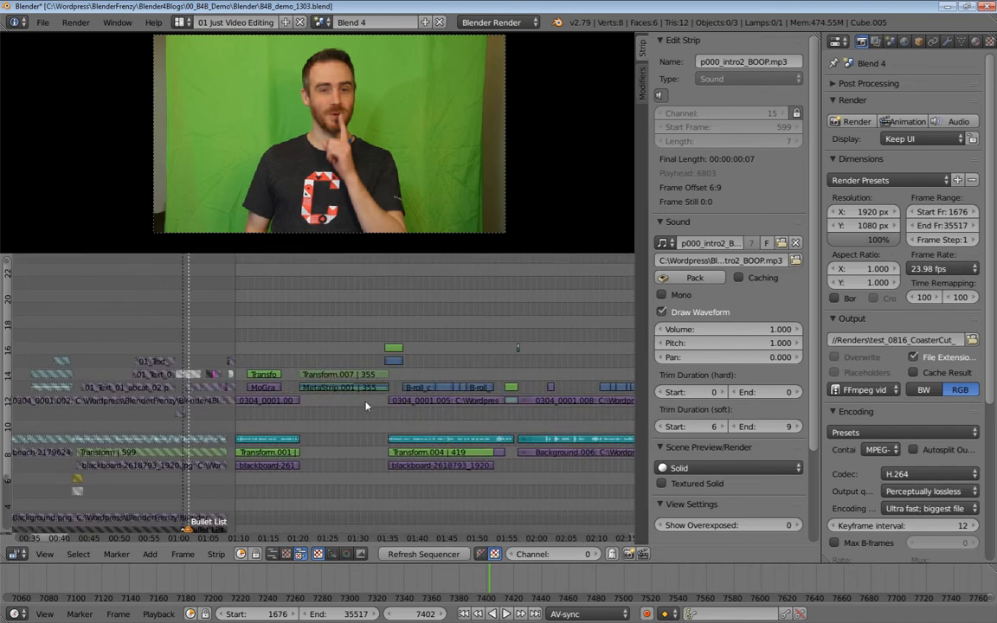
pyautogui.moveTo(567, 402); pyautogui.dragTo(207, 400, button='middle')
pyautogui.scroll(-1, 894, 426)
pyautogui.moveTo(621, 390); pyautogui.dragTo(121, 375, button='middle')
pyautogui.moveTo(444, 415); pyautogui.dragTo(183, 395, button='middle')
pyautogui.moveTo(298, 398); pyautogui.dragTo(133, 393, button='middle')
pyautogui.moveTo(342, 395); pyautogui.dragTo(234, 403, button='middle')
pyautogui.moveTo(260, 415)
pyautogui.keyDown('ctrl'); pyautogui.mouseDown(button='middle')
pyautogui.moveTo(313, 417)
pyautogui.moveTo(329, 397)
pyautogui.moveTo(345, 428)
pyautogui.moveTo(424, 430)
pyautogui.mouseUp(button='middle'); pyautogui.keyUp('ctrl')
pyautogui.keyDown('ctrl'); pyautogui.moveTo(407, 435); pyautogui.dragTo(422, 415, button='middle'); pyautogui.keyUp('ctrl')
pyautogui.moveTo(418, 373); pyautogui.dragTo(258, 358, button='middle')
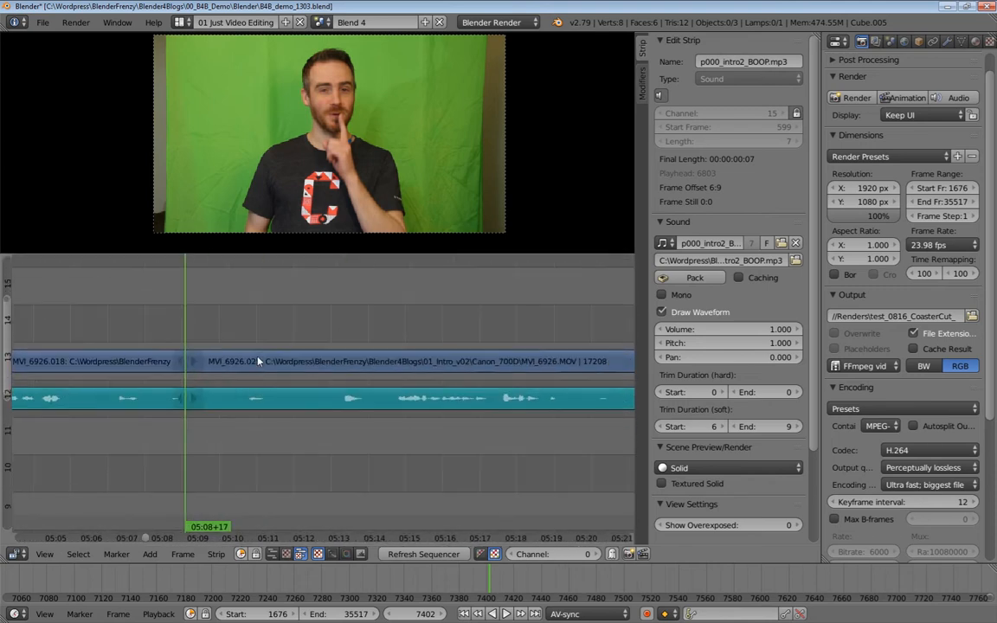
pyautogui.hotkey('alt', 'a')
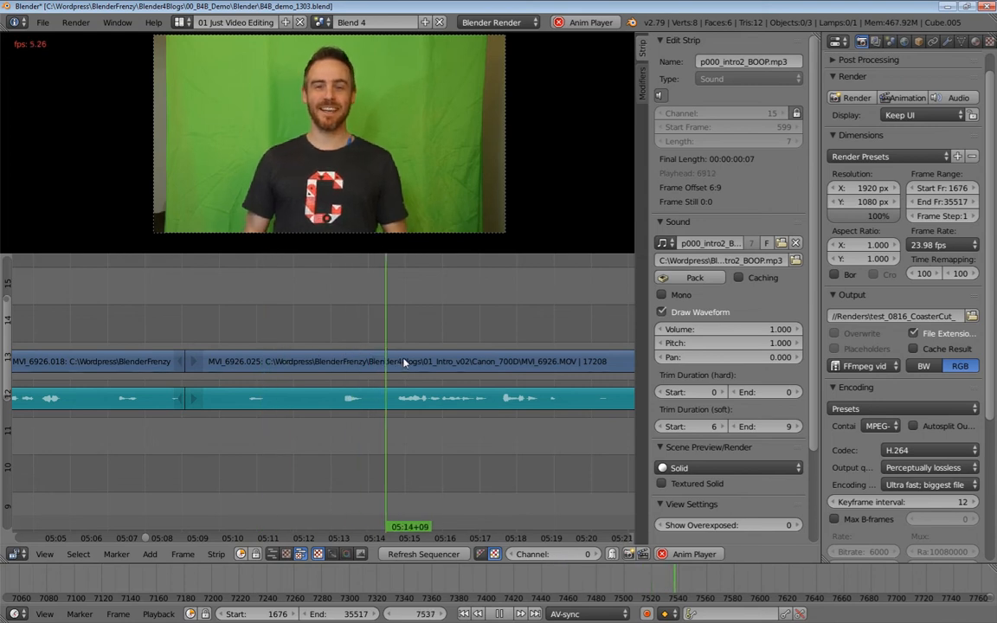
pyautogui.moveTo(393, 358); pyautogui.dragTo(248, 395, button='middle')
pyautogui.click(194, 346)
pyautogui.hotkey('alt', 'a')
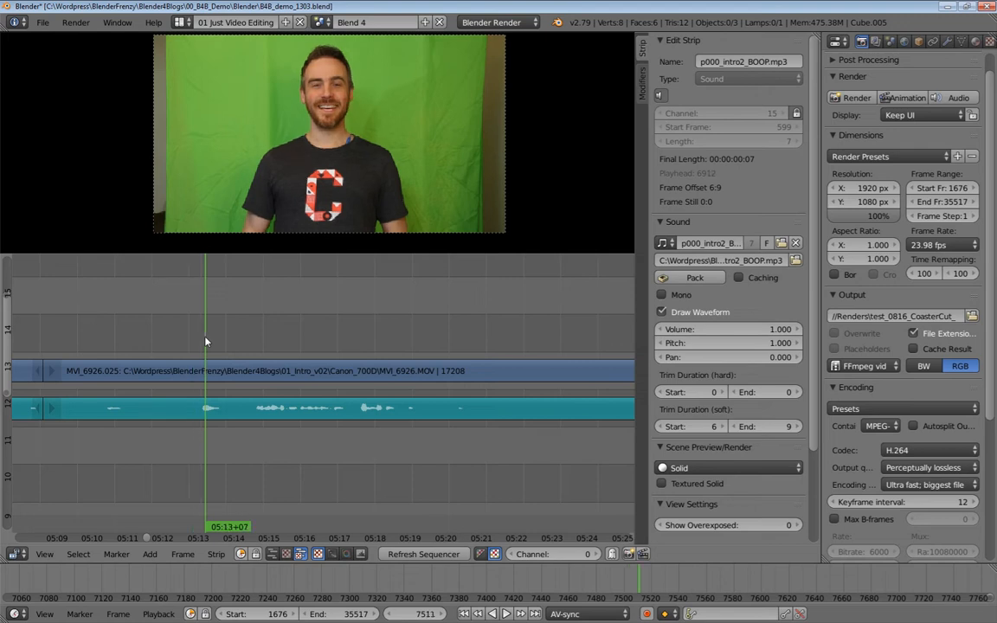
pyautogui.moveTo(206, 342); pyautogui.dragTo(199, 336)
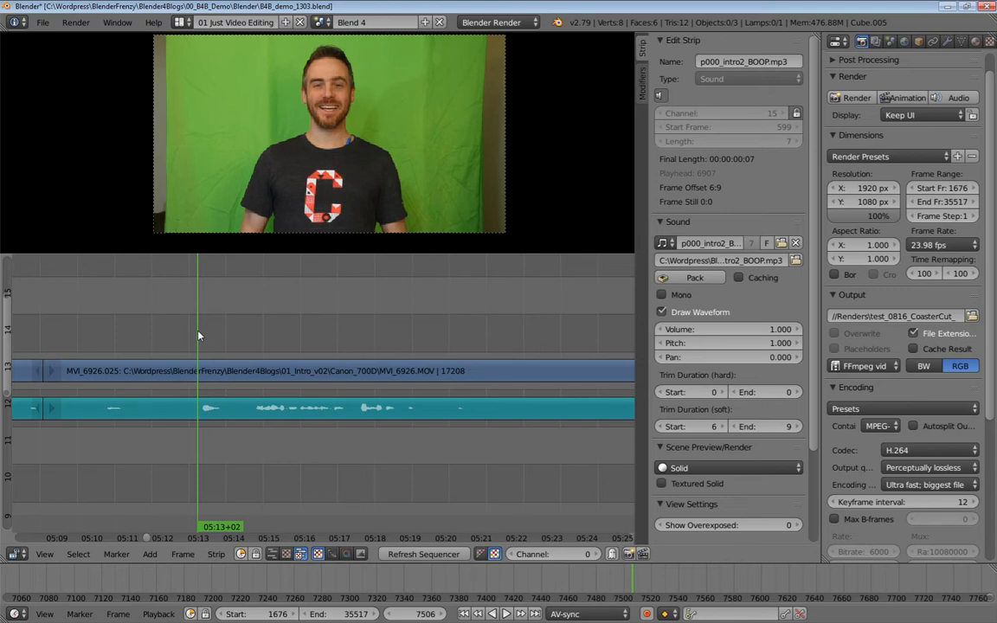
# Trim MVI_6926.025 and its audio to a 28-frame clip ending in a cut at frame 7527
pyautogui.hotkey('alt', 'a')
pyautogui.moveTo(407, 382); pyautogui.dragTo(277, 346, button='middle')
pyautogui.hotkey('alt', 'a')
pyautogui.moveTo(272, 336); pyautogui.dragTo(214, 355)
pyautogui.hotkey('alt', 'a')
pyautogui.click(236, 391)
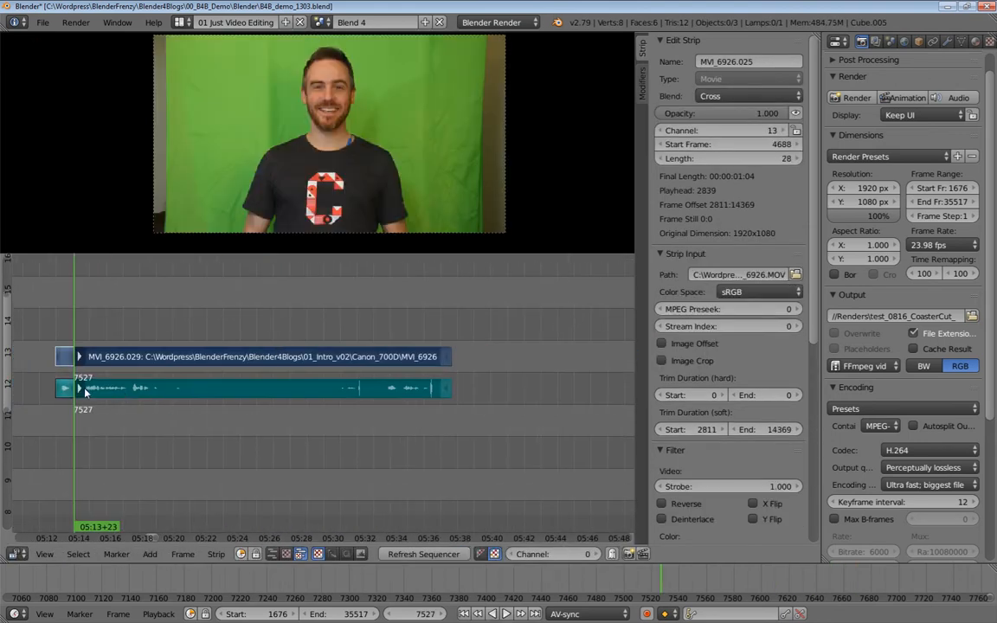
# Trim the start of MVI_6926.029 and its audio to frame 7755 and play the remaining footage up to frame 8012
pyautogui.hotkey('alt', 'a')
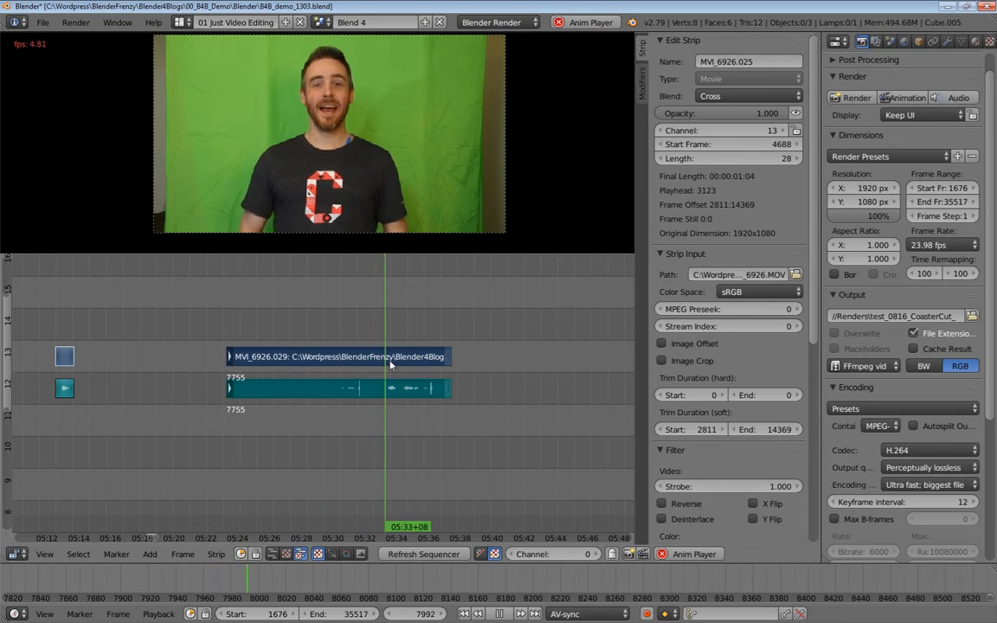
pyautogui.hotkey('alt', 'a')
pyautogui.moveTo(362, 364); pyautogui.dragTo(296, 332, button='middle')
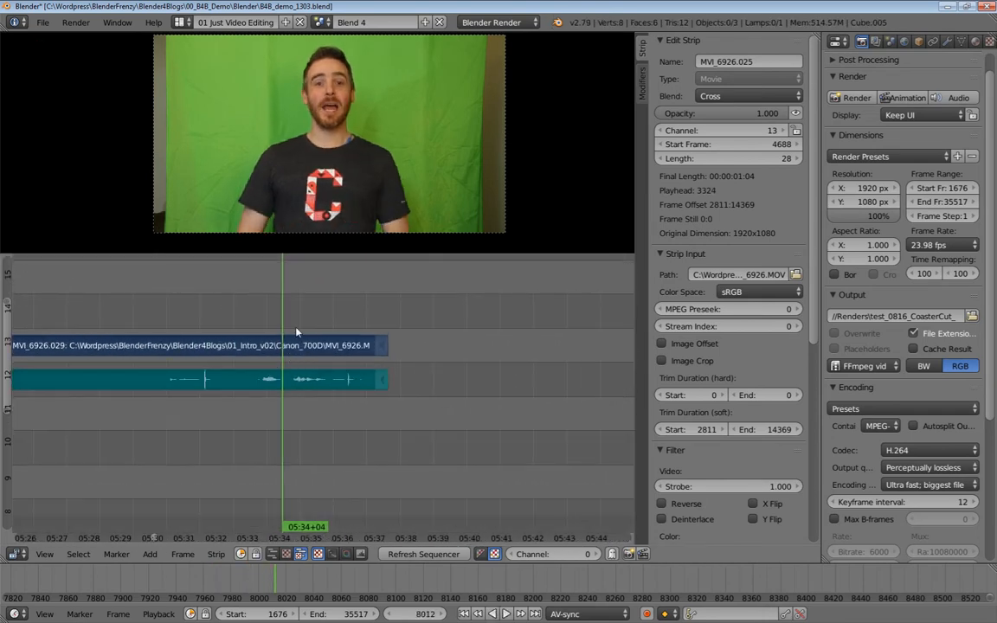
pyautogui.keyDown('ctrl'); pyautogui.moveTo(241, 376); pyautogui.dragTo(375, 365, button='middle'); pyautogui.keyUp('ctrl')
# Examine the blue spot at the shirt collar up close in the video preview
pyautogui.scroll(10, 359, 147)
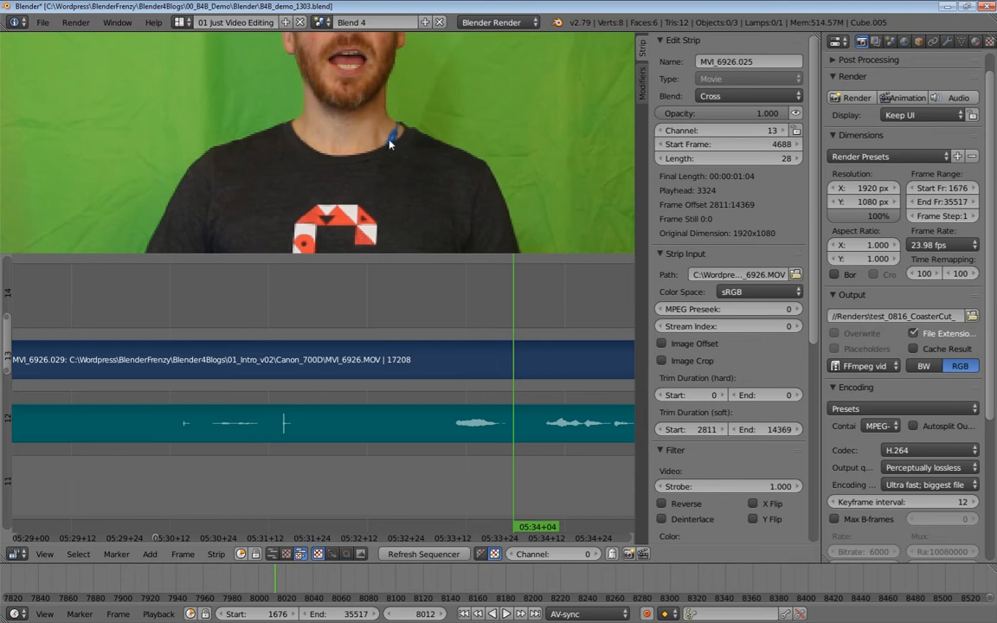
pyautogui.scroll(-8, 406, 139)
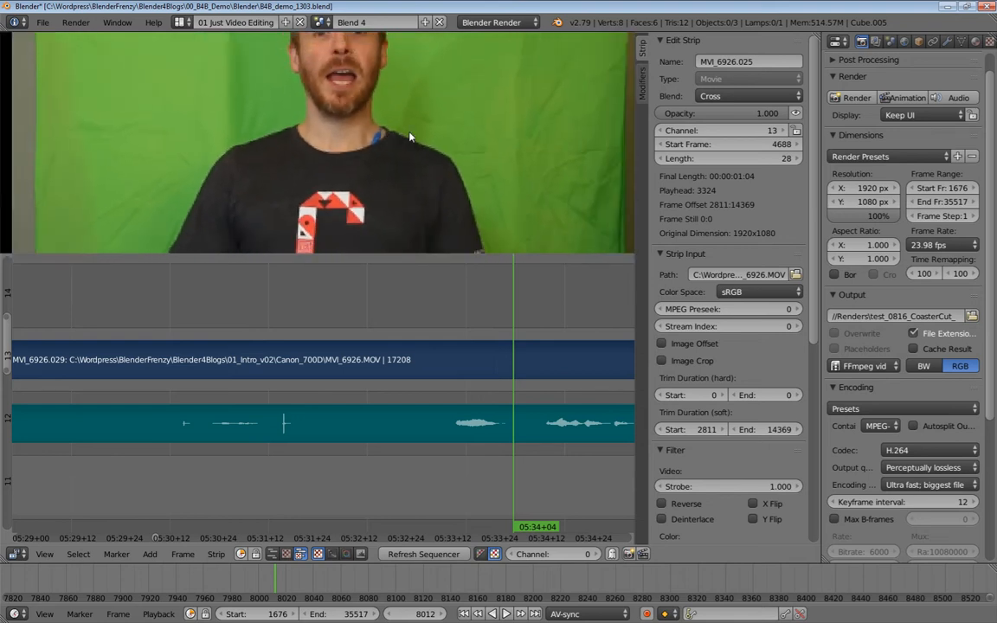
pyautogui.scroll(2, 385, 166)
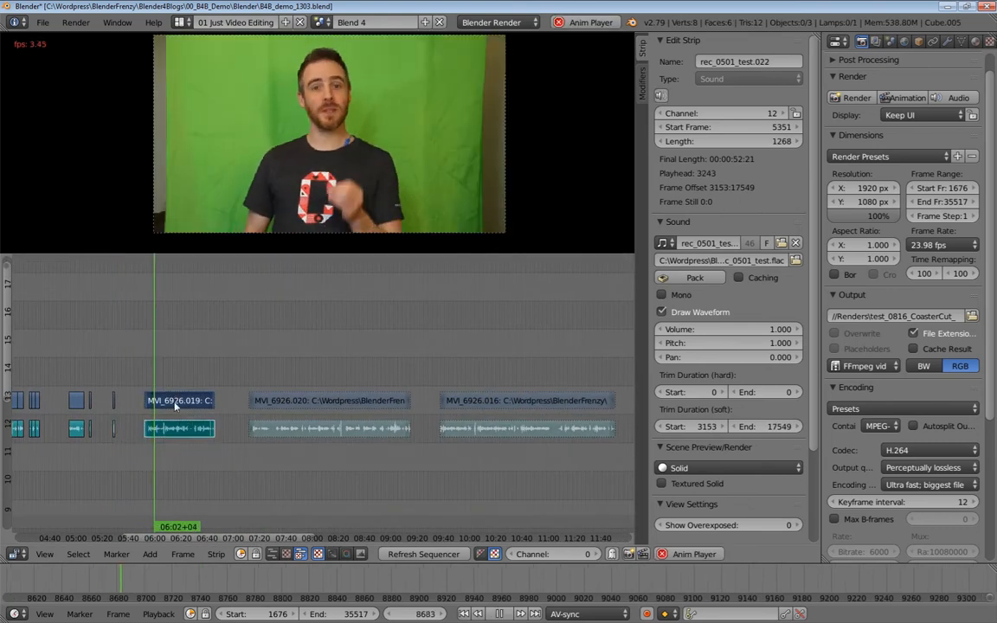
# Trim the start of MVI_6926.019 and its audio to frame 8684 and cut both at frame 8837
pyautogui.scroll(3, 263, 403)
pyautogui.scroll(5, 263, 403)
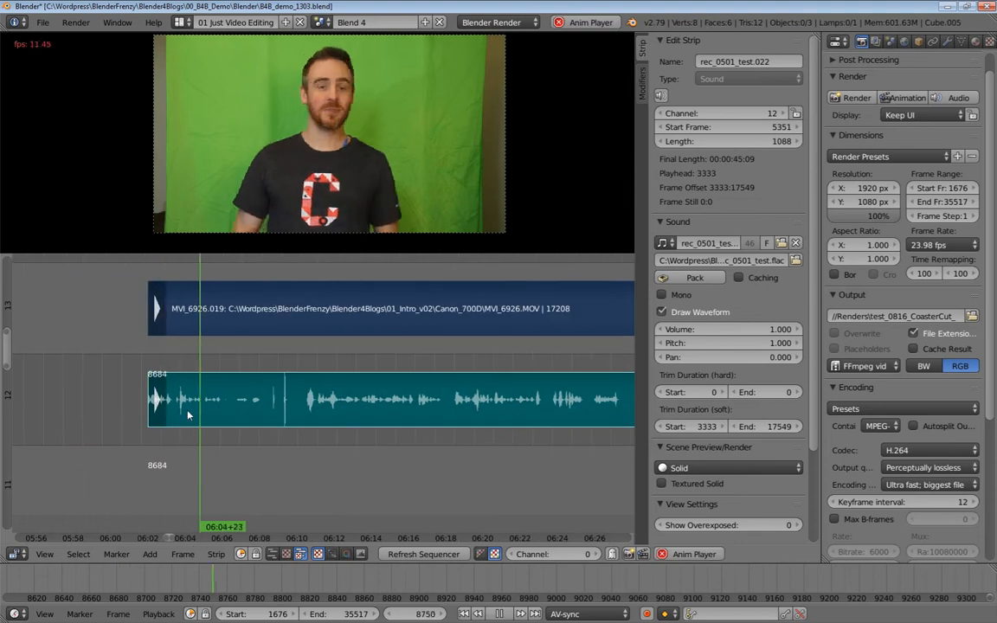
pyautogui.hotkey('alt', 'a')
pyautogui.hotkey('alt', 'a')
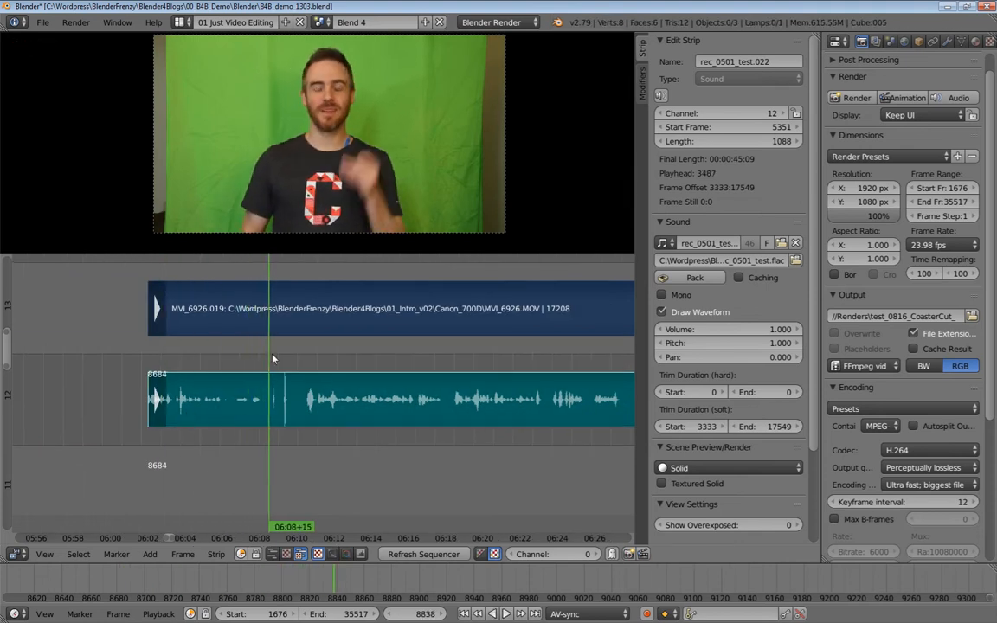
pyautogui.press('k')
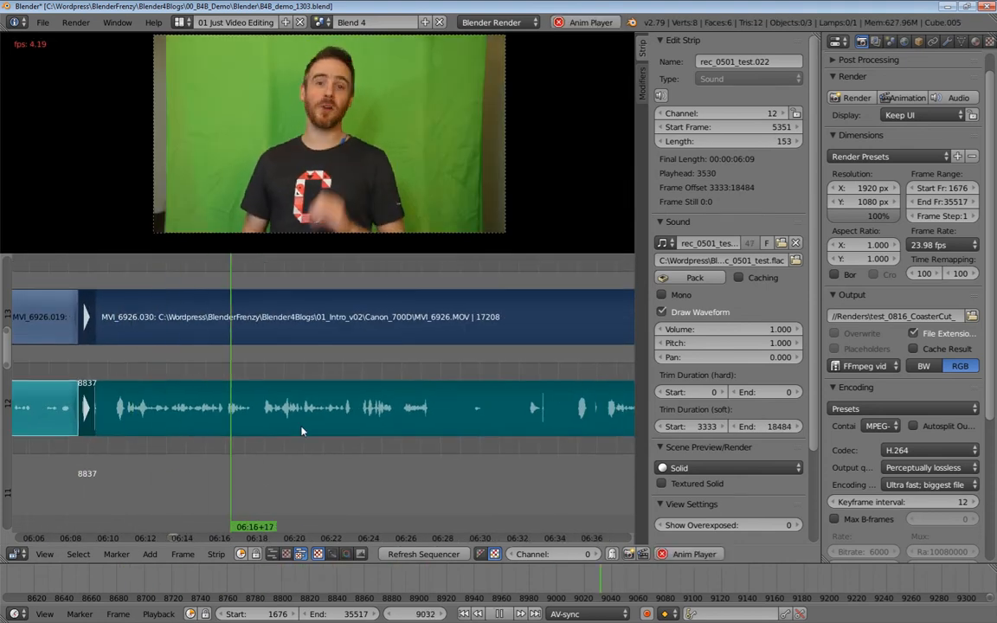
# Play MVI_6926.030, trim its start, and cut the video and audio to keep a short outtake around 06:25
pyautogui.scroll(-3, 321, 428)
pyautogui.moveTo(221, 427); pyautogui.dragTo(352, 420, button='middle')
pyautogui.hotkey('alt', 'a')
pyautogui.keyDown('ctrl'); pyautogui.moveTo(352, 420); pyautogui.dragTo(137, 374, button='middle'); pyautogui.keyUp('ctrl')
pyautogui.hotkey('shift', 's')
pyautogui.keyDown('ctrl'); pyautogui.moveTo(346, 377); pyautogui.dragTo(273, 400, button='middle'); pyautogui.keyUp('ctrl')
pyautogui.moveTo(204, 391); pyautogui.dragTo(236, 387, button='middle')
pyautogui.hotkey('alt', 'a')
pyautogui.click(278, 390)
pyautogui.press('k')
pyautogui.keyDown('ctrl'); pyautogui.rightClick(287, 365); pyautogui.keyUp('ctrl')
# Play the remaining footage, trim its start, and cut the video and audio to keep an outtake from about 06:36 to 06:43
pyautogui.hotkey('alt', 'a')
pyautogui.moveTo(476, 391); pyautogui.dragTo(258, 393, button='middle')
pyautogui.moveTo(337, 392); pyautogui.dragTo(312, 402, button='middle')
pyautogui.hotkey('alt', 'a')
pyautogui.click(310, 391)
pyautogui.hotkey('shift', 's')
pyautogui.click(320, 393)
pyautogui.press('k')
pyautogui.hotkey('alt', 'a')
# Play through MVI_6926.020 and trim the start of its video and audio to frame 11642
pyautogui.moveTo(372, 394); pyautogui.dragTo(207, 390, button='middle')
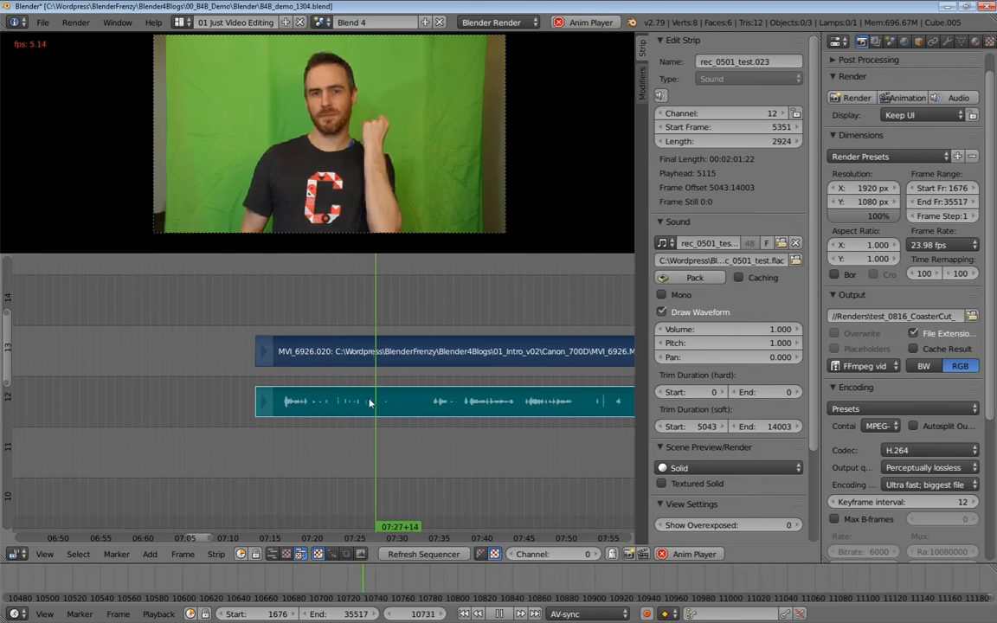
pyautogui.keyDown('ctrl'); pyautogui.moveTo(407, 403); pyautogui.dragTo(260, 378, button='middle'); pyautogui.keyUp('ctrl')
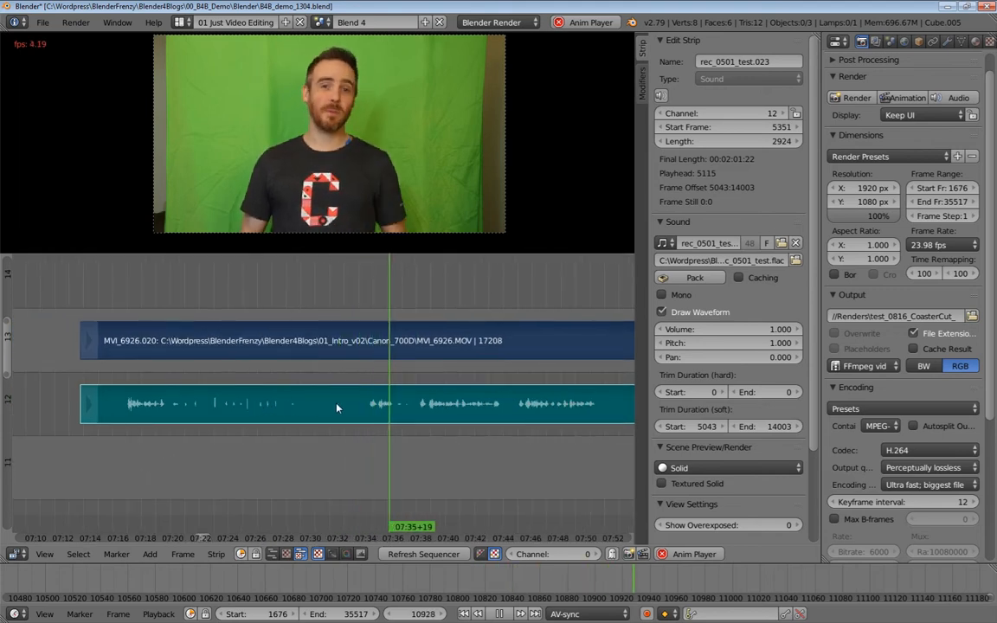
pyautogui.moveTo(285, 401); pyautogui.dragTo(229, 394, button='middle')
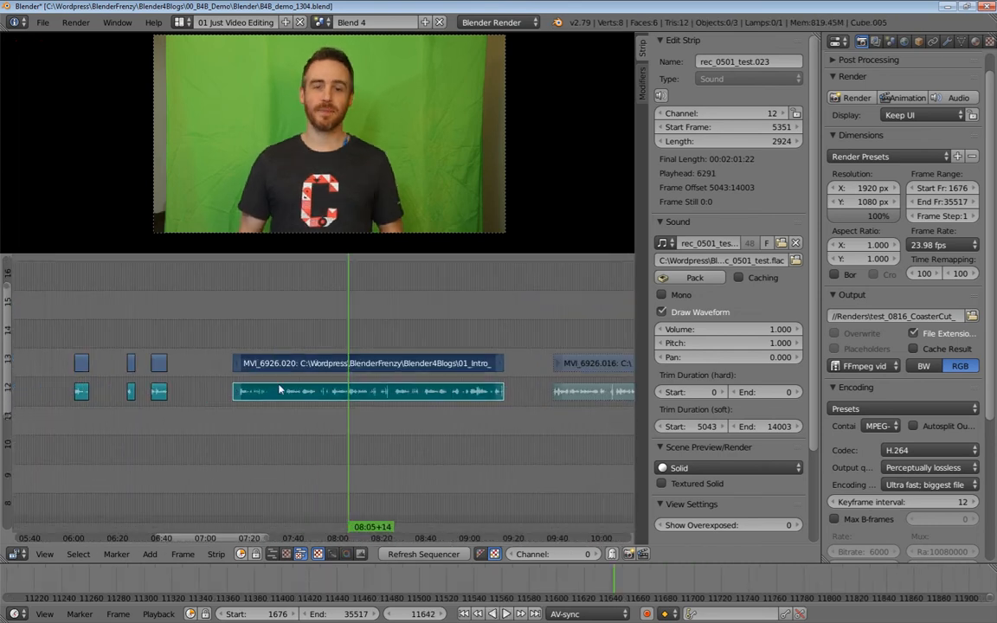
pyautogui.press('k')
# Play MVI_6926.020 from its new start and cut the video and audio at frame 11849
pyautogui.keyDown('ctrl'); pyautogui.moveTo(368, 381); pyautogui.dragTo(289, 386, button='middle'); pyautogui.keyUp('ctrl')
pyautogui.hotkey('alt', 'a')
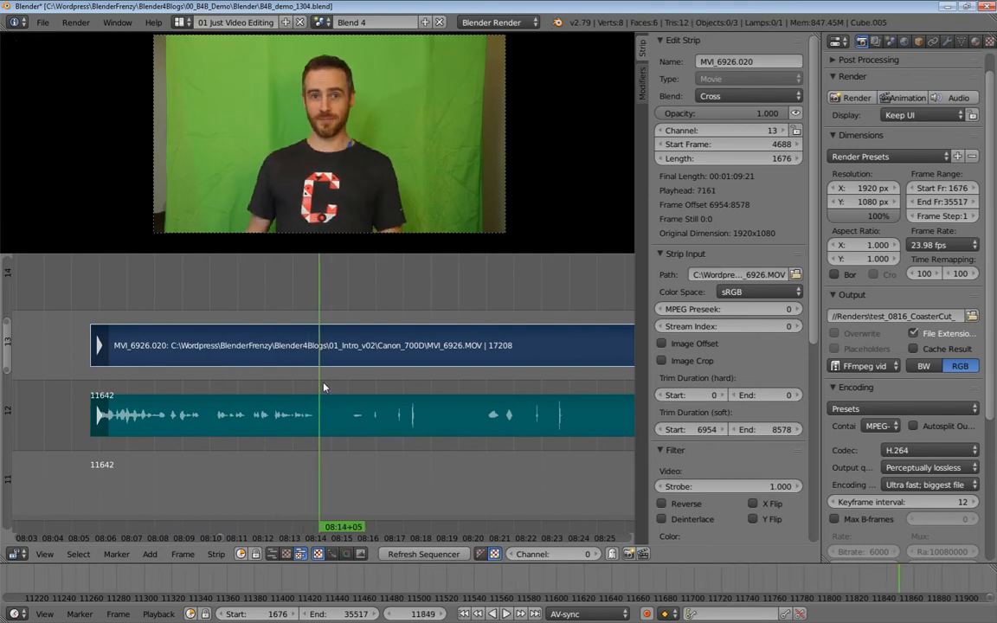
pyautogui.press('k')
# Play through MVI_6926.032 and cut away its video and audio before about 08:52
pyautogui.hotkey('alt', 'a')
pyautogui.hotkey('alt', 'a')
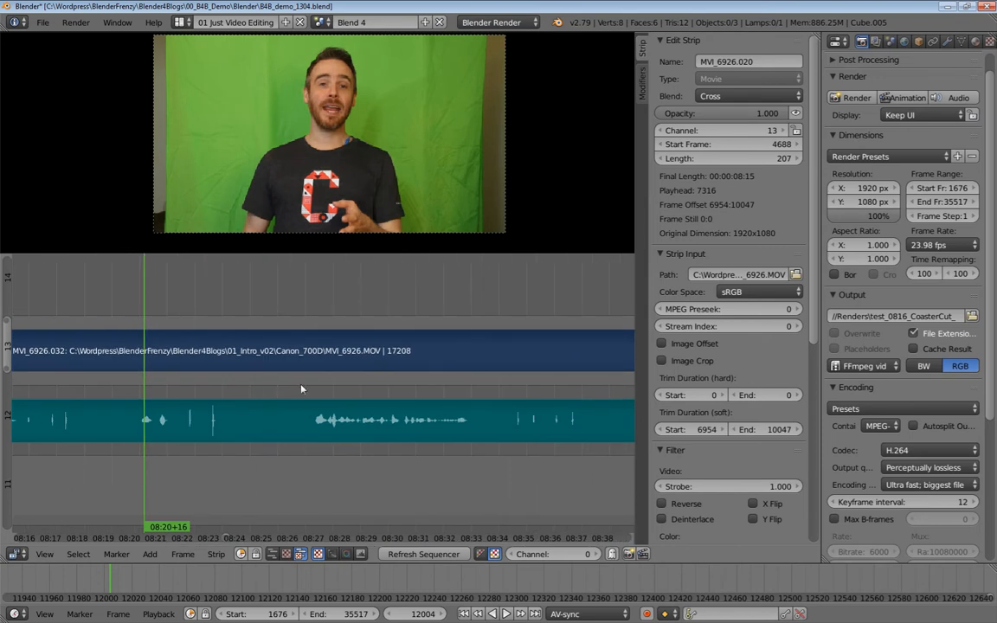
pyautogui.hotkey('alt', 'a')
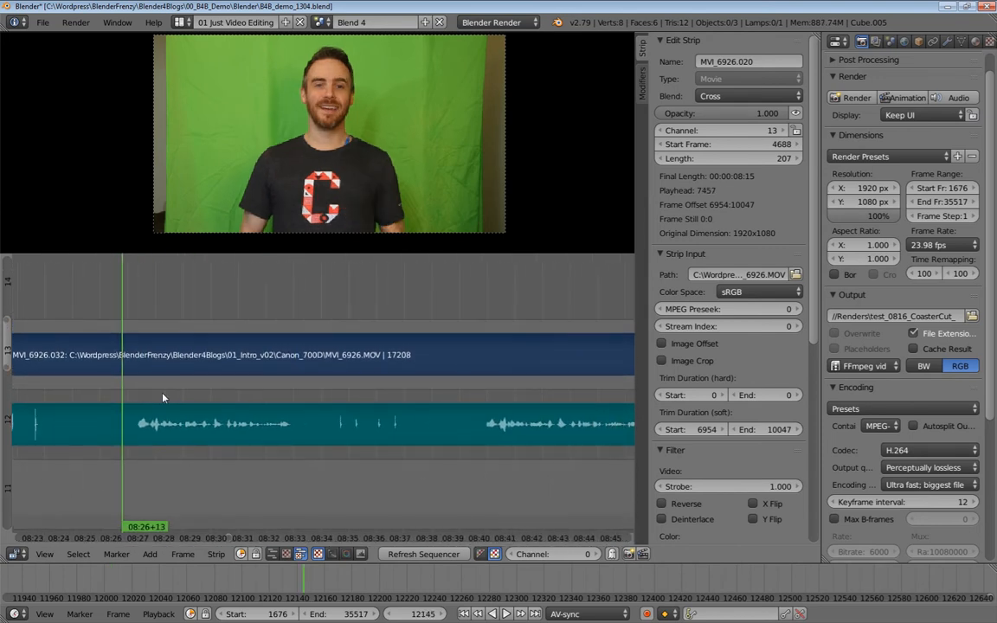
pyautogui.hotkey('alt', 'a')
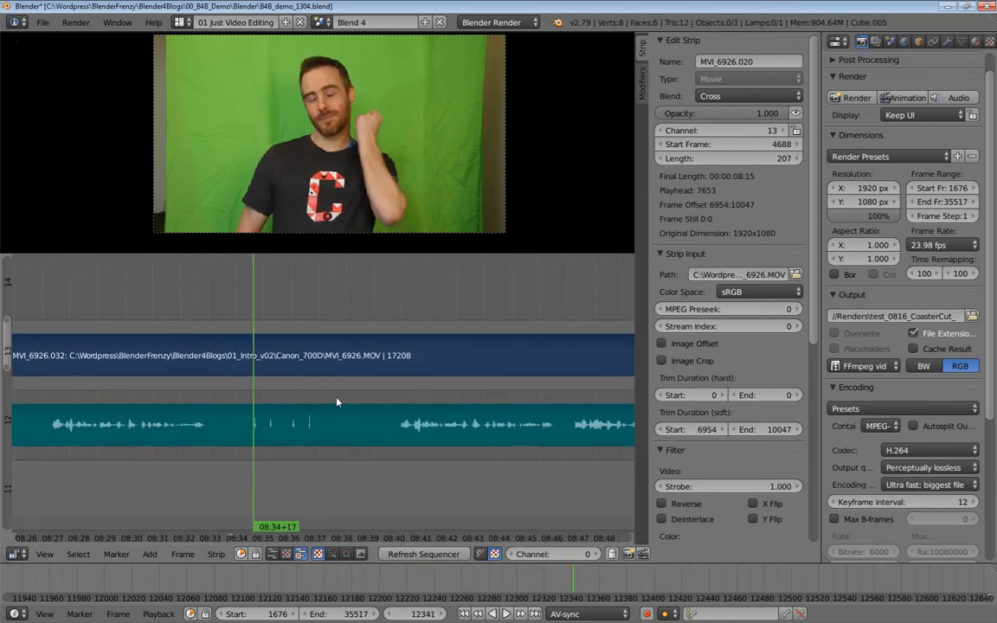
pyautogui.scroll(-3, 329, 403)
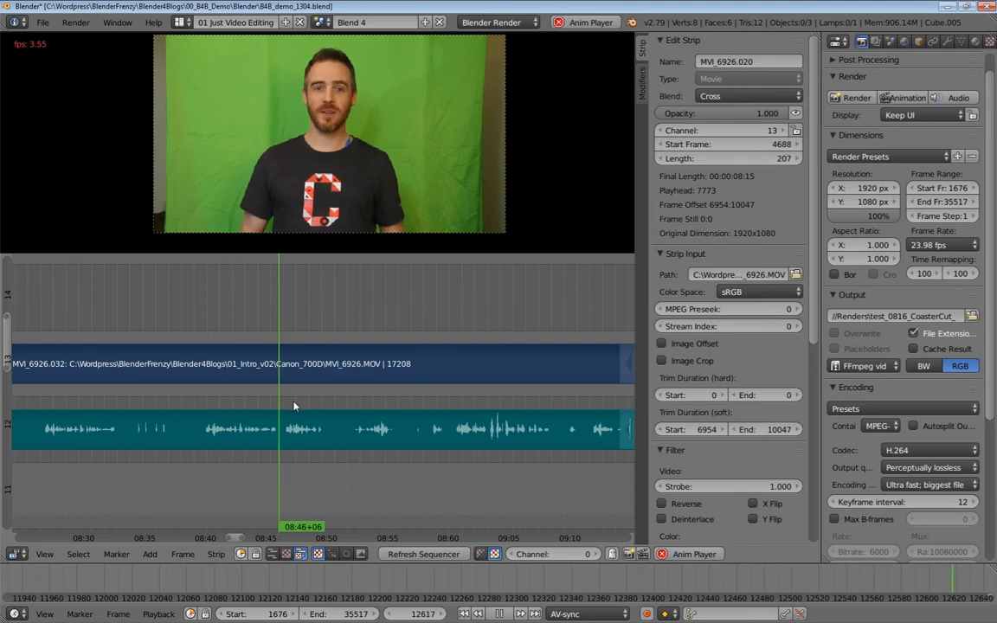
pyautogui.hotkey('alt', 'a')
pyautogui.moveTo(248, 407); pyautogui.dragTo(254, 407)
pyautogui.press('k')
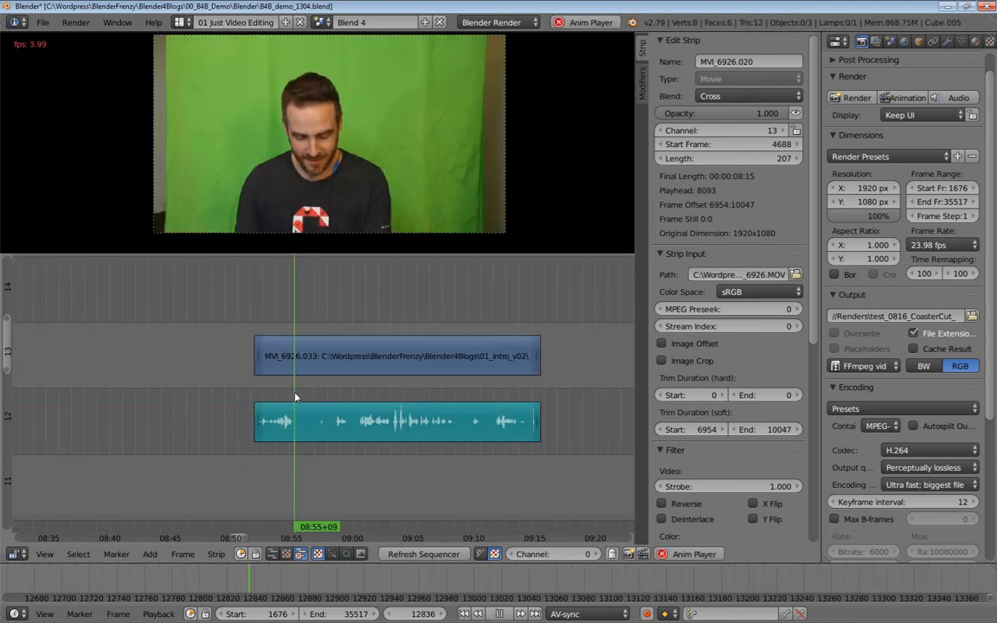
# Cut MVI_6926.033 and its audio to keep an 88-frame outtake
pyautogui.hotkey('alt', 'a')
pyautogui.press('b')
pyautogui.moveTo(303, 407); pyautogui.dragTo(322, 373)
pyautogui.press('k')
pyautogui.click(334, 391)
# Cut MVI_6926.034 and its audio at about 09:03, delete the part before the cut, and play the rest
pyautogui.hotkey('alt', 'a')
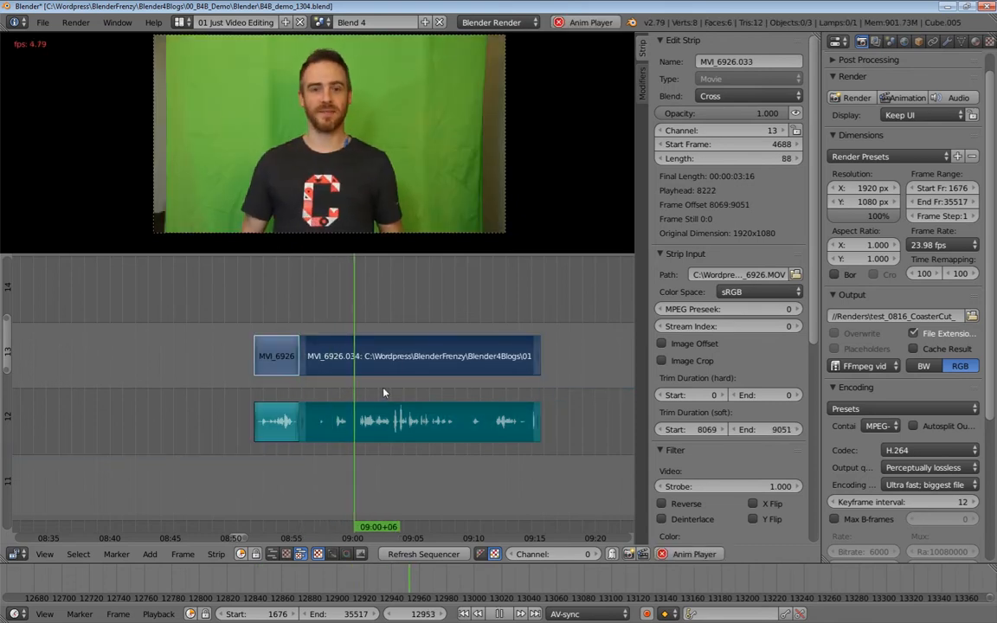
pyautogui.hotkey('alt', 'a')
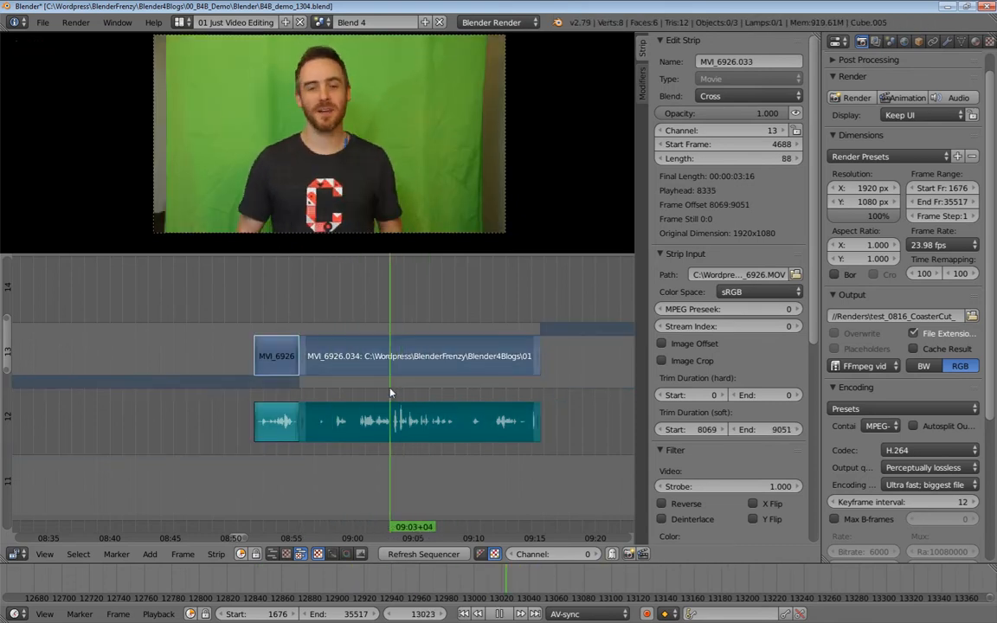
pyautogui.press('k')
pyautogui.click(284, 412)
pyautogui.hotkey('alt', 'a')
pyautogui.moveTo(374, 414); pyautogui.dragTo(284, 410, button='middle')
pyautogui.hotkey('alt', 'a')
pyautogui.press('x')
pyautogui.hotkey('alt', 'a')
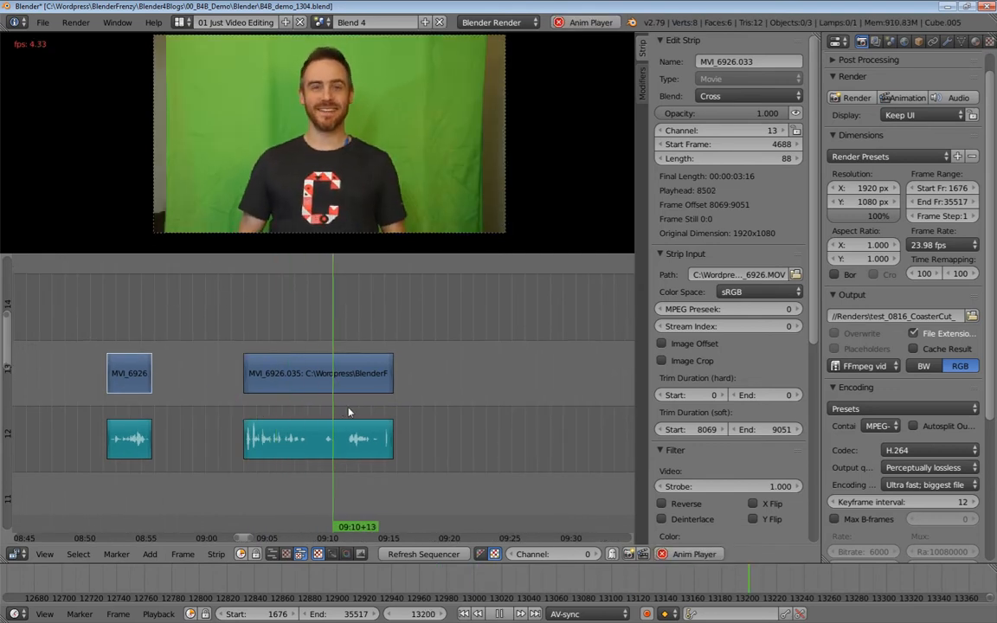
pyautogui.hotkey('alt', 'a')
# Save the file and unmute MVI_6926.016 and its audio
pyautogui.moveTo(428, 431); pyautogui.dragTo(246, 430, button='middle')
pyautogui.keyDown('ctrl'); pyautogui.moveTo(372, 423); pyautogui.dragTo(344, 429, button='middle'); pyautogui.keyUp('ctrl')
pyautogui.moveTo(398, 389); pyautogui.dragTo(260, 375, button='middle')
pyautogui.hotkey('ctrl', 's')
pyautogui.rightClick(261, 376)
pyautogui.keyDown('shift'); pyautogui.rightClick(259, 417); pyautogui.keyUp('shift')
pyautogui.hotkey('alt', 'h')
# Play MVI_6926.016 from near its beginning to find a usable outtake
pyautogui.click(251, 405)
pyautogui.hotkey('alt', 'a')
pyautogui.keyDown('ctrl'); pyautogui.moveTo(262, 433); pyautogui.dragTo(339, 444, button='middle'); pyautogui.keyUp('ctrl')
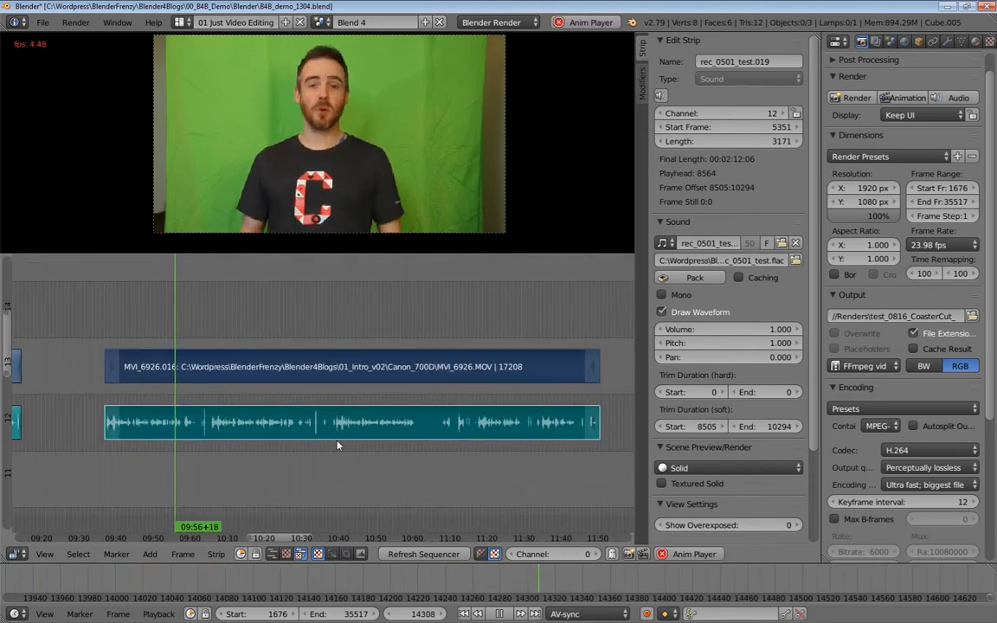
pyautogui.moveTo(183, 435); pyautogui.dragTo(419, 433, button='middle')
pyautogui.click(278, 388)
pyautogui.hotkey('alt', 'a')
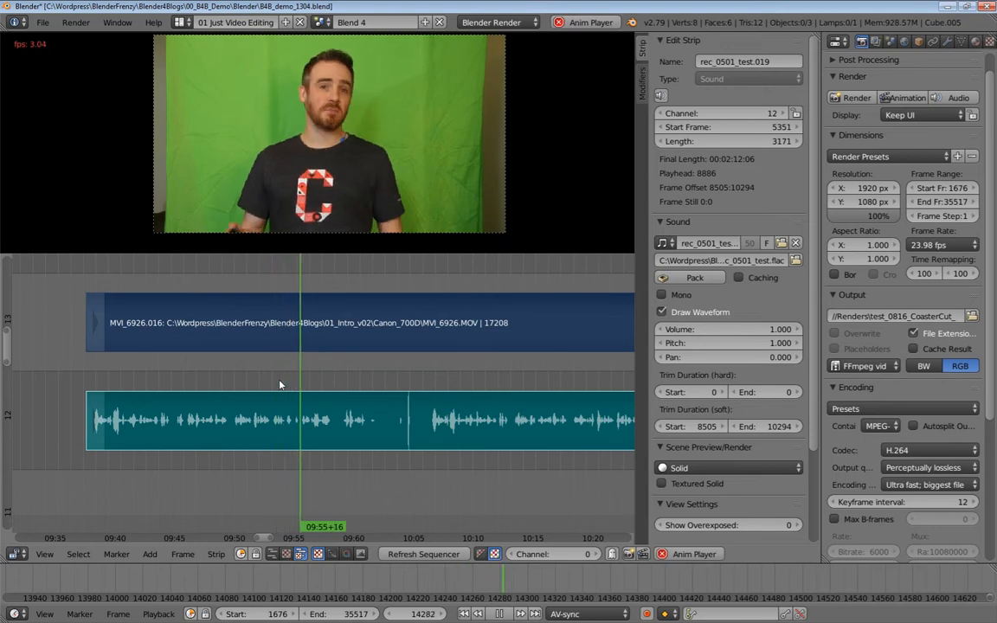
# Trim the start of MVI_6926.016 and its audio to frame 14225 and play from there
pyautogui.hotkey('alt', 'a')
pyautogui.click(271, 387)
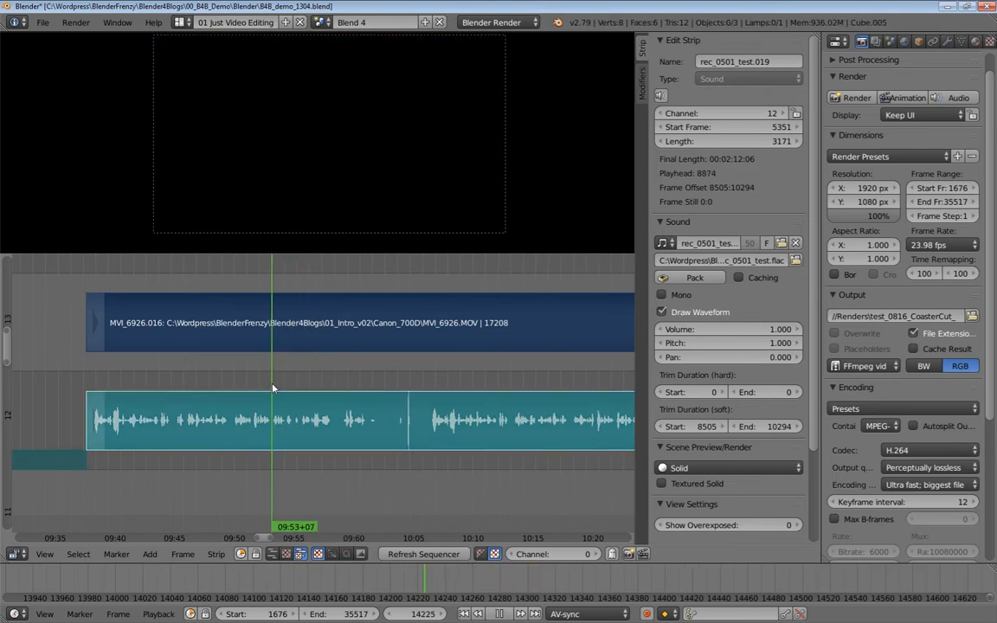
pyautogui.rightClick(102, 336)
pyautogui.hotkey('shift', 's')
pyautogui.hotkey('alt', 'a')
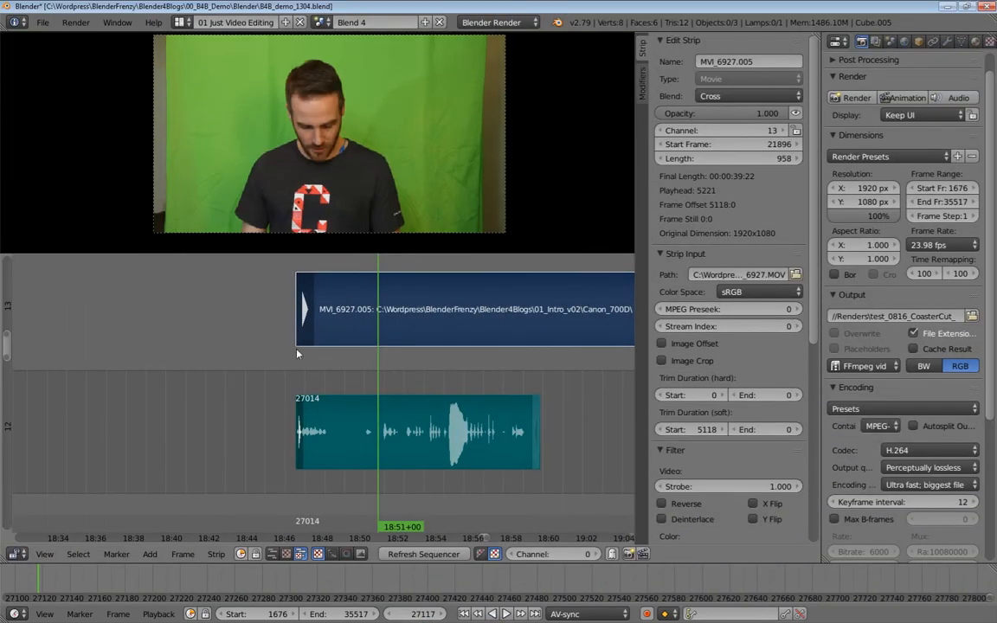
# Play MVI_6927.005 from its start and trim the end of its video and audio to frame 27321
pyautogui.click(301, 350)
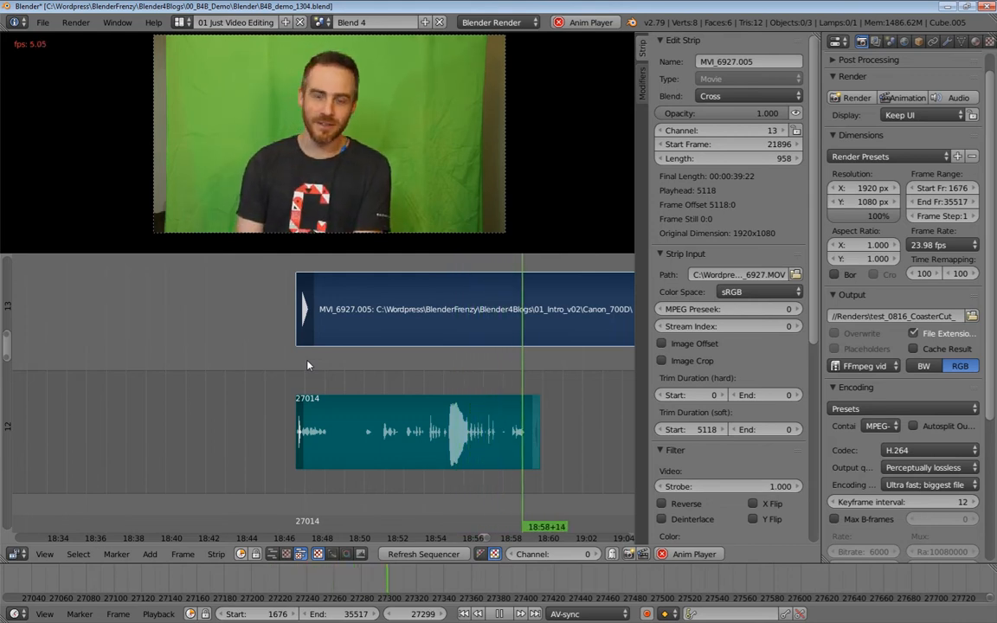
pyautogui.hotkey('alt', 'a')
pyautogui.scroll(-3, 510, 408)
pyautogui.moveTo(416, 350); pyautogui.dragTo(227, 359, button='middle')
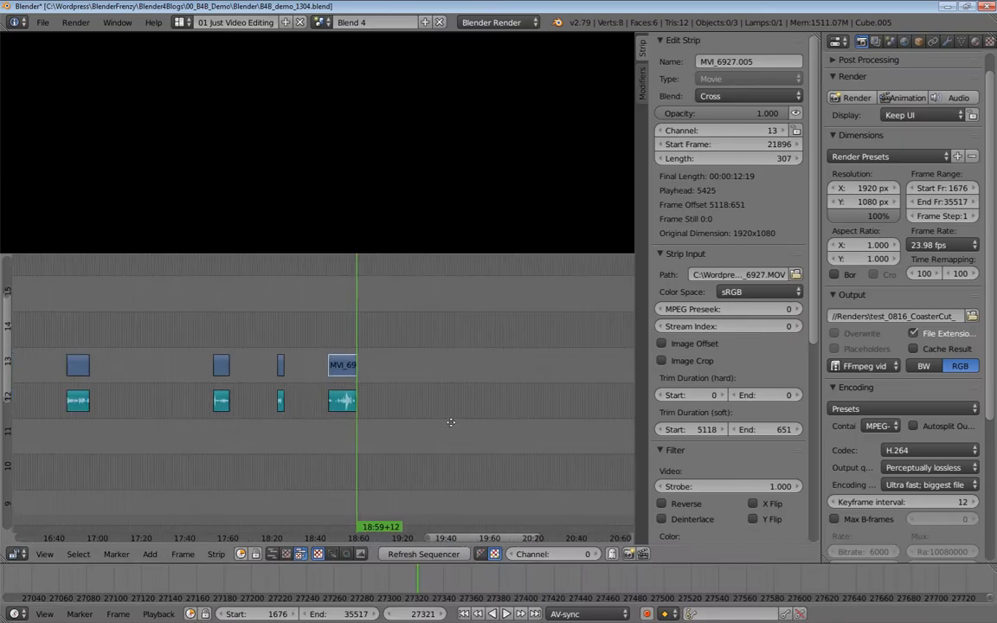
pyautogui.scroll(-4, 431, 411)
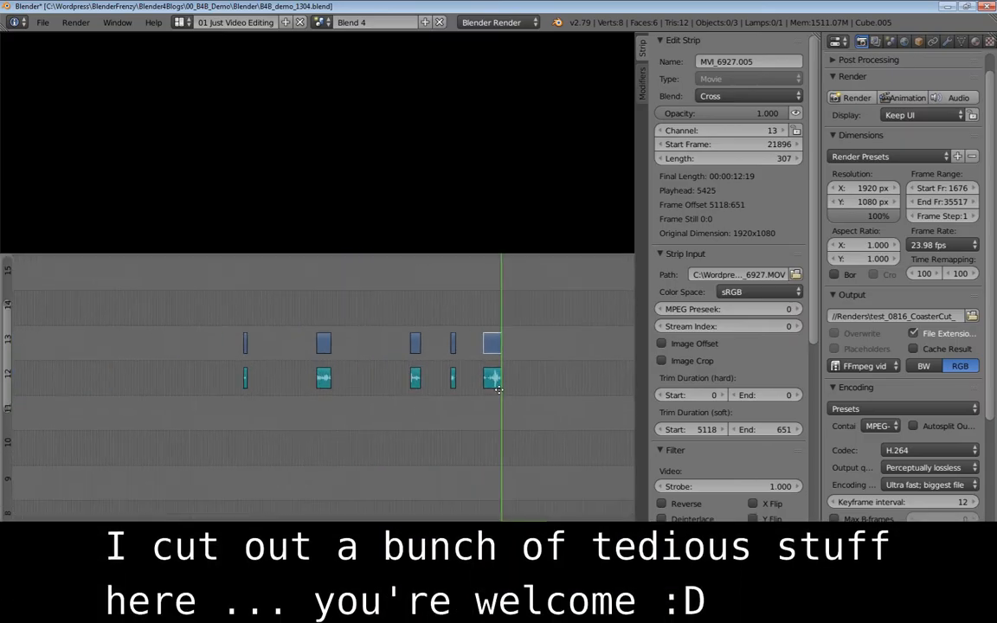
# Save the project as the next numbered version, B4B_demo_1305.blend
pyautogui.hotkey('ctrl', 'shift', 's')
pyautogui.press('KP_Add')
pyautogui.press('Return')
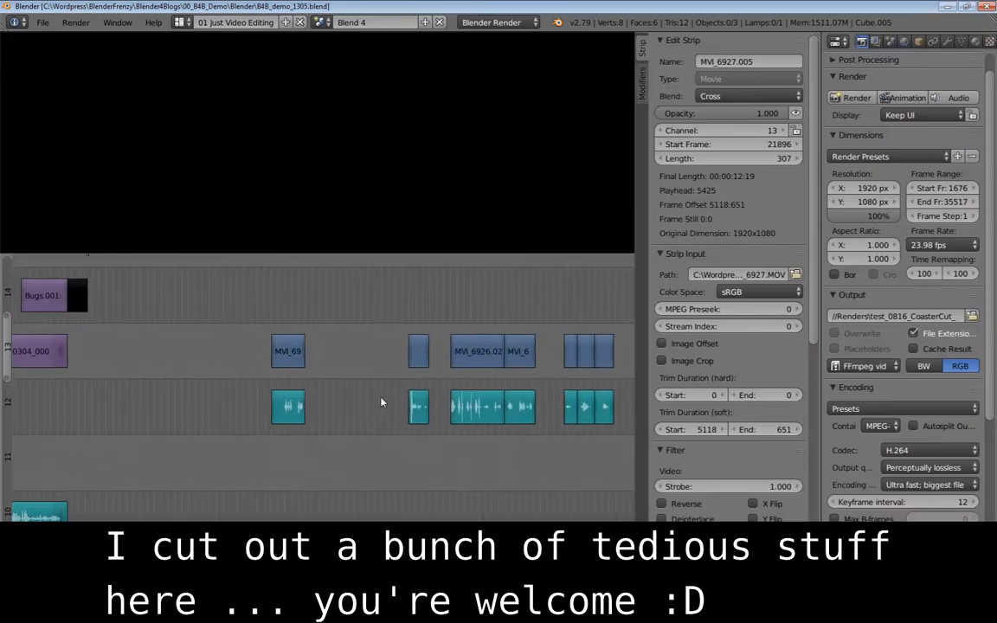
# Slide MVI_6926.017 and its audio to start at frame 4684, directly after the black color strip
pyautogui.moveTo(311, 399)
pyautogui.keyDown('ctrl'); pyautogui.mouseDown(button='middle')
pyautogui.moveTo(340, 399)
pyautogui.moveTo(308, 411)
pyautogui.moveTo(313, 417)
pyautogui.mouseUp(button='middle'); pyautogui.keyUp('ctrl')
pyautogui.moveTo(256, 430); pyautogui.dragTo(385, 446, button='middle')
pyautogui.moveTo(242, 356); pyautogui.dragTo(309, 401, button='middle')
pyautogui.click(252, 325)
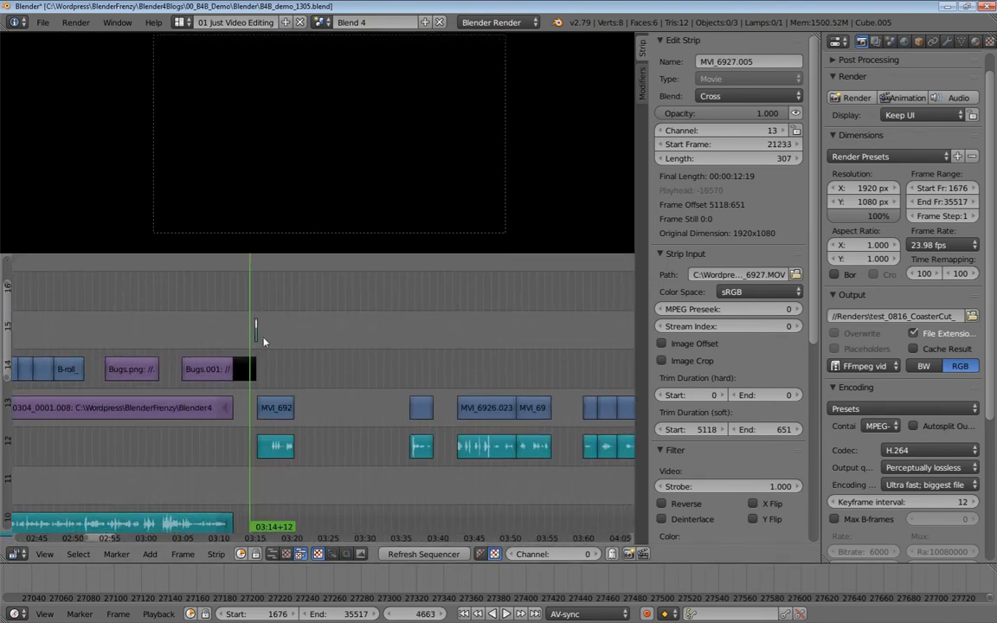
pyautogui.moveTo(243, 349); pyautogui.dragTo(304, 468)
pyautogui.keyDown('ctrl'); pyautogui.moveTo(317, 397); pyautogui.dragTo(336, 408, button='middle'); pyautogui.keyUp('ctrl')
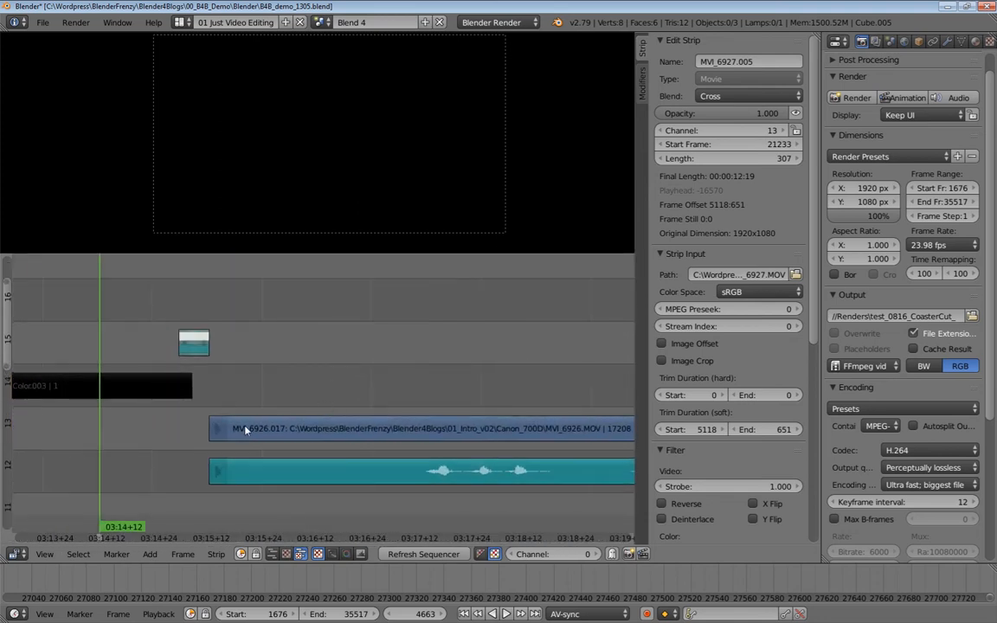
pyautogui.keyDown('shift'); pyautogui.rightClick(247, 460); pyautogui.keyUp('shift')
pyautogui.press('g')
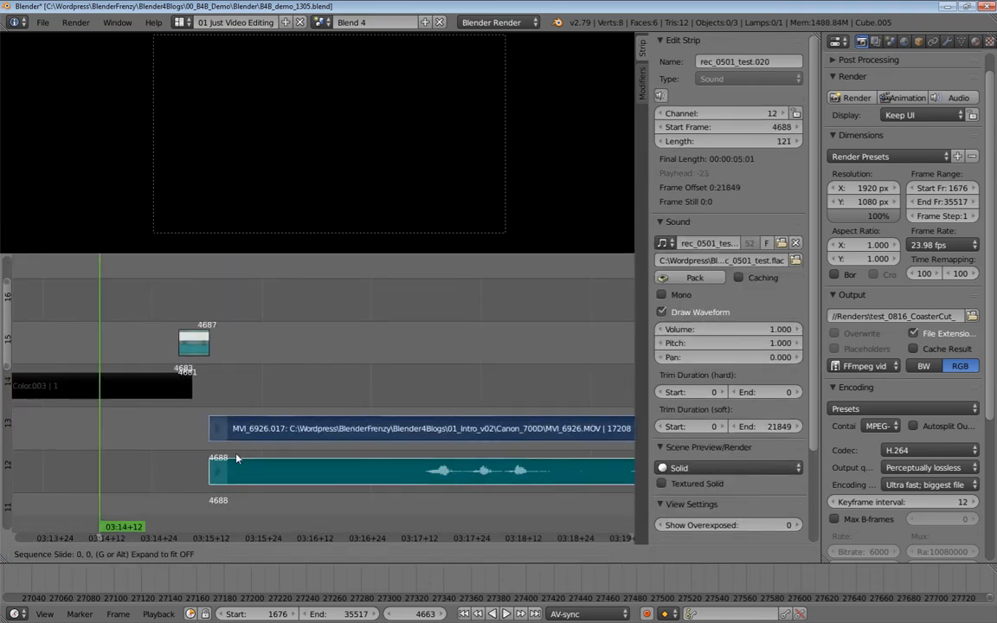
pyautogui.keyDown('ctrl'); pyautogui.click(194, 456); pyautogui.keyUp('ctrl')
pyautogui.moveTo(203, 433); pyautogui.dragTo(199, 437, button='middle')
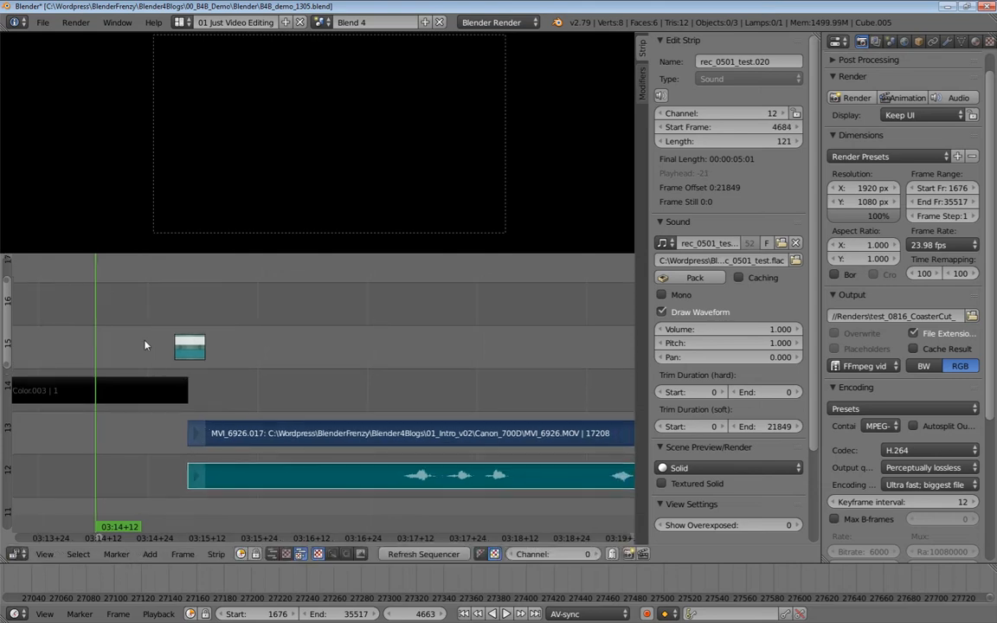
# Play MVI_6926.017 and trim the first 48 frames off its video and audio strips
pyautogui.hotkey('alt', 'a')
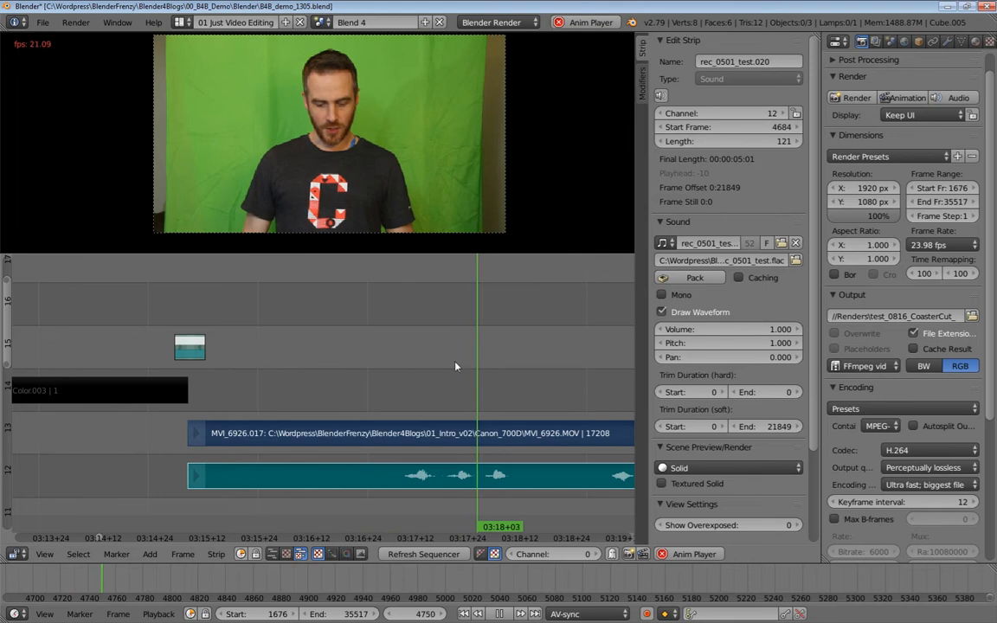
pyautogui.hotkey('alt', 'a')
pyautogui.rightClick(173, 428)
pyautogui.rightClick(160, 468)
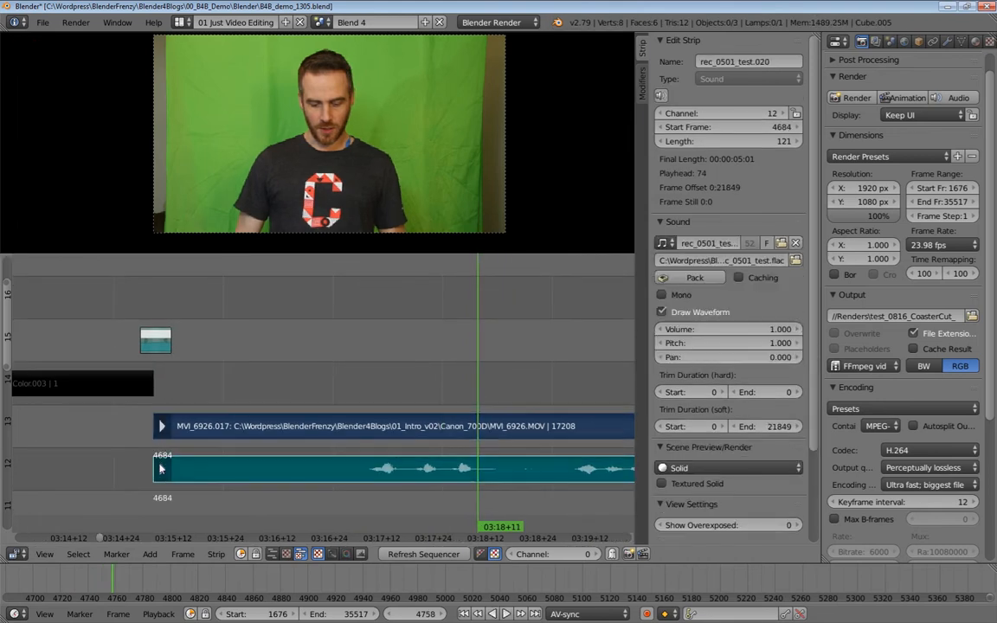
pyautogui.press('g')
pyautogui.click(371, 478)
# Move the trimmed MVI_6926.017 and its audio back to start at frame 4684, against the black strip
pyautogui.rightClick(404, 429)
pyautogui.keyDown('shift'); pyautogui.rightClick(406, 473); pyautogui.keyUp('shift')
pyautogui.press('g')
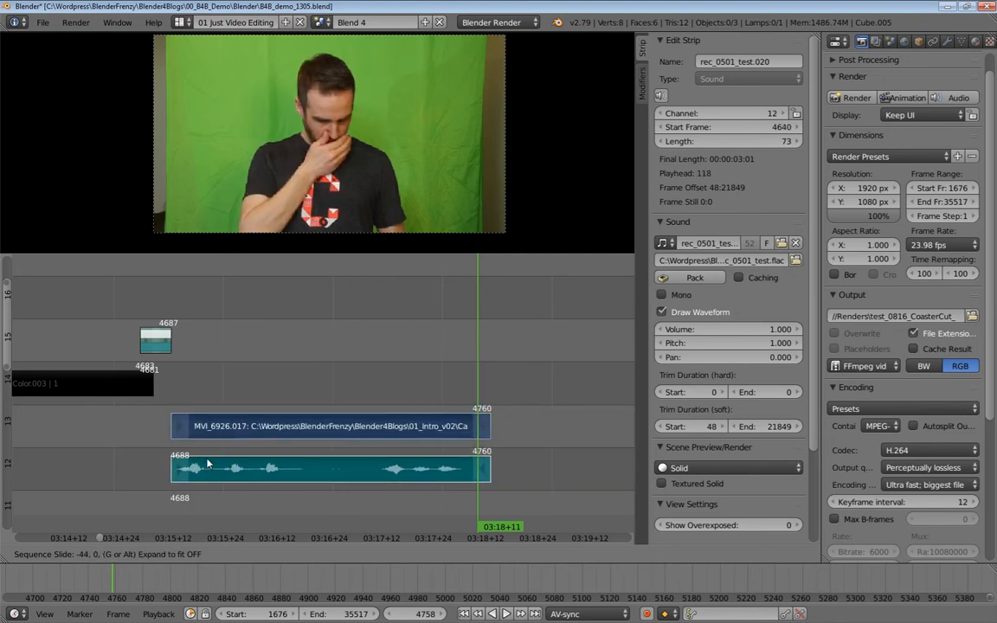
pyautogui.click(154, 458)
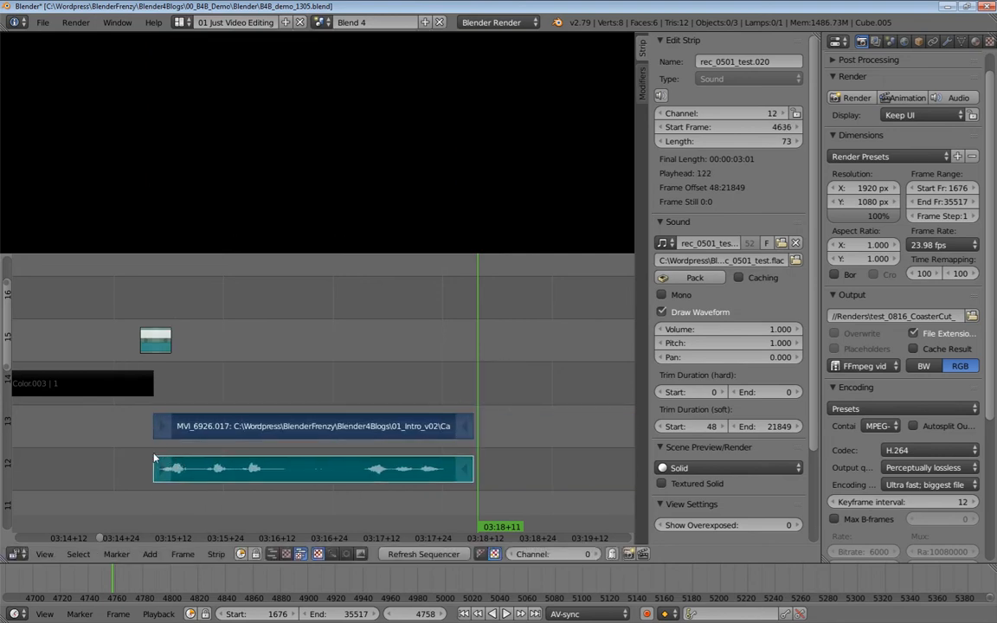
# Play the trimmed MVI_6926.017 outtake and close the gap between it and MVI_6926.022
pyautogui.click(130, 329)
pyautogui.hotkey('alt', 'a')
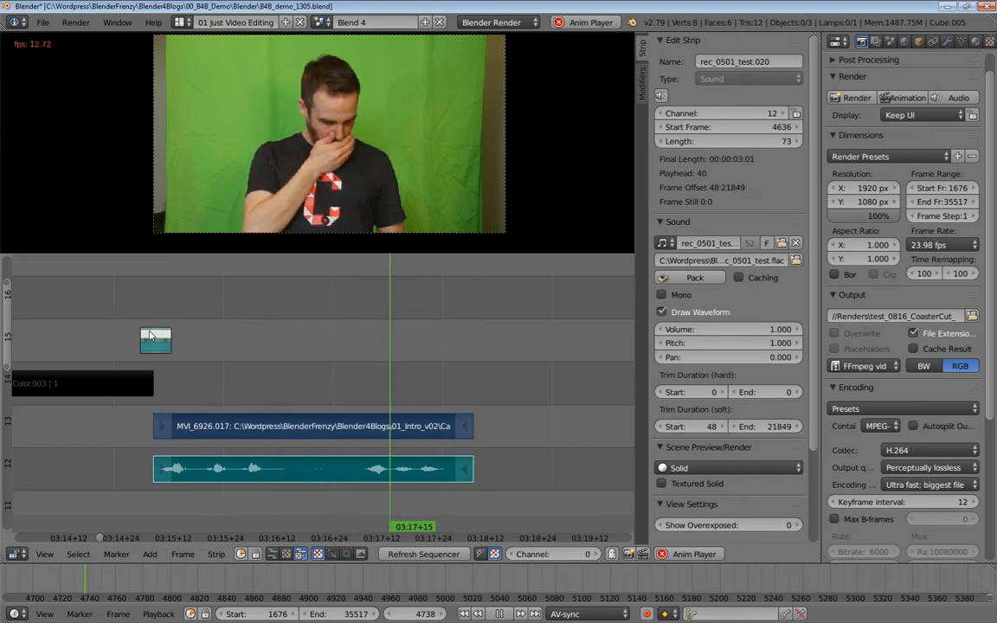
pyautogui.scroll(-5, 312, 372)
pyautogui.hotkey('alt', 'a')
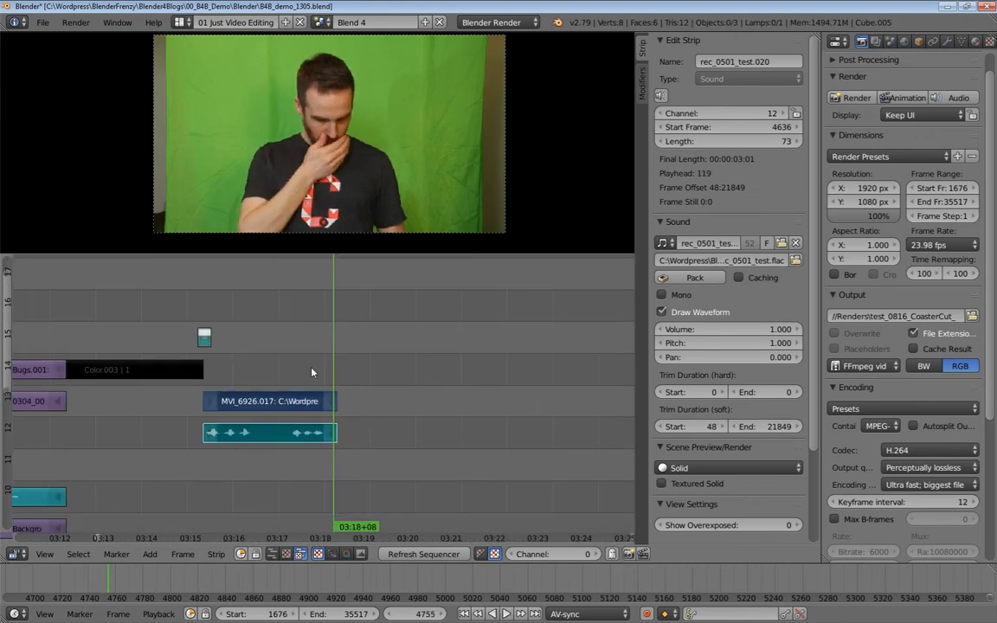
pyautogui.moveTo(368, 398); pyautogui.dragTo(234, 392, button='middle')
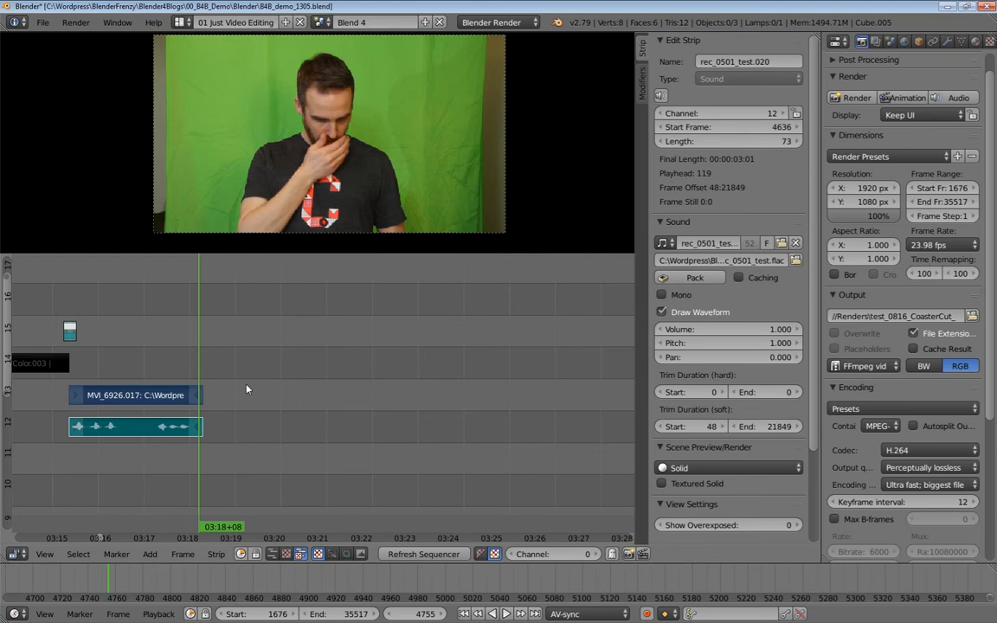
pyautogui.hotkey('ctrl', 'z')
# Trim the end of MVI_6926.017 and its audio to frame 4750
pyautogui.keyDown('ctrl'); pyautogui.moveTo(195, 404); pyautogui.dragTo(421, 370, button='middle'); pyautogui.keyUp('ctrl')
pyautogui.click(353, 360)
pyautogui.keyDown('shift'); pyautogui.click(357, 400); pyautogui.keyUp('shift')
pyautogui.press('g')
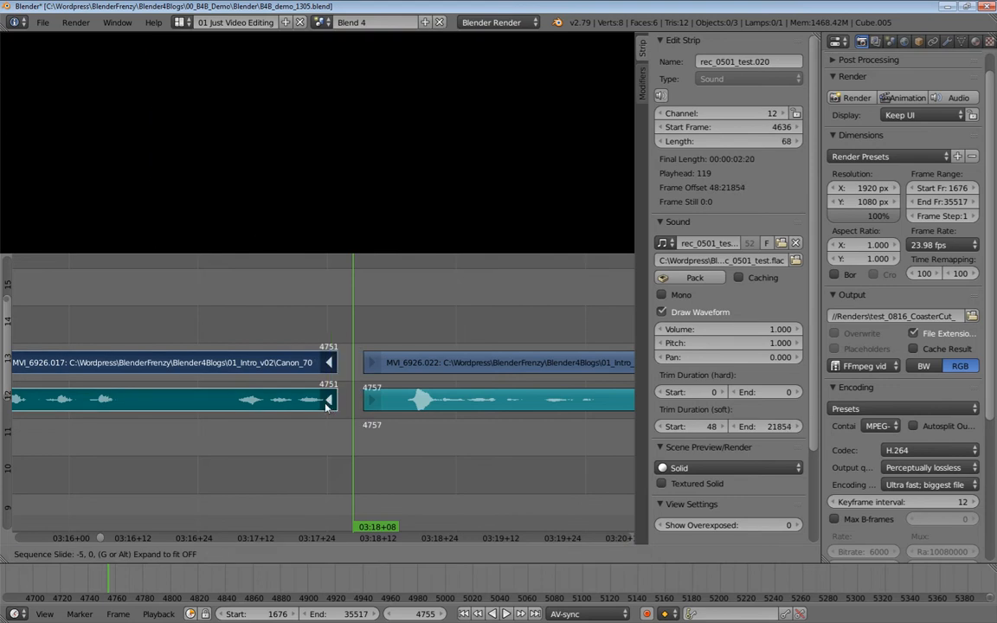
pyautogui.click(326, 407)
# Trim the start of MVI_6926.022 and its audio, and close the gap so the clip begins at frame 4751
pyautogui.click(370, 363)
pyautogui.keyDown('shift'); pyautogui.click(371, 399); pyautogui.keyUp('shift')
pyautogui.press('g')
pyautogui.click(404, 404)
pyautogui.click(302, 332)
pyautogui.press('BackSpace')
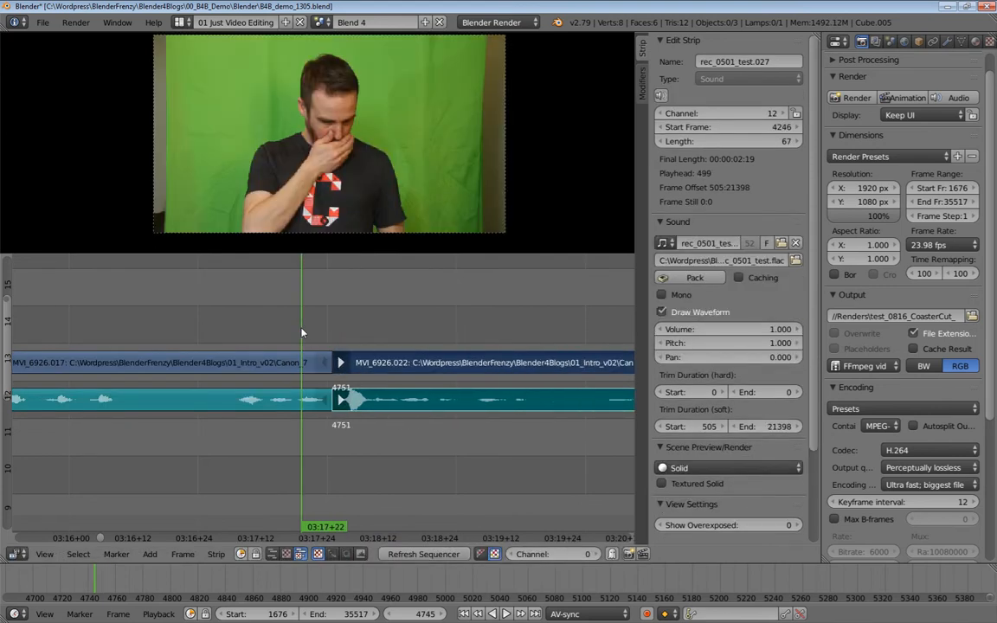
# Play across the cut from MVI_6926.017 into MVI_6926.022 to review the transition
pyautogui.scroll(-4, 299, 377)
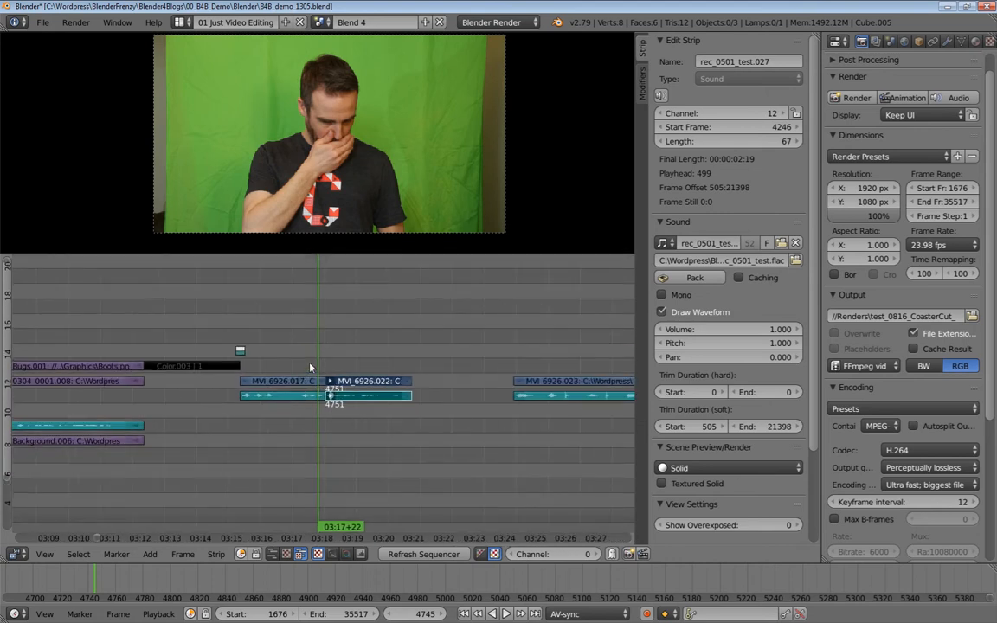
pyautogui.hotkey('alt', 'a')
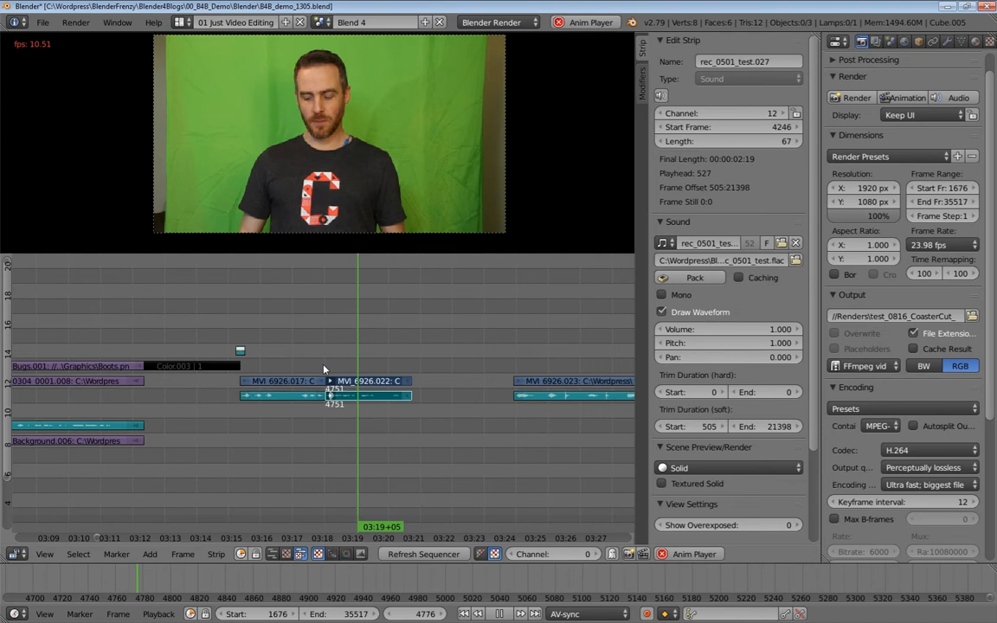
pyautogui.hotkey('alt', 'a')
pyautogui.scroll(4, 332, 377)
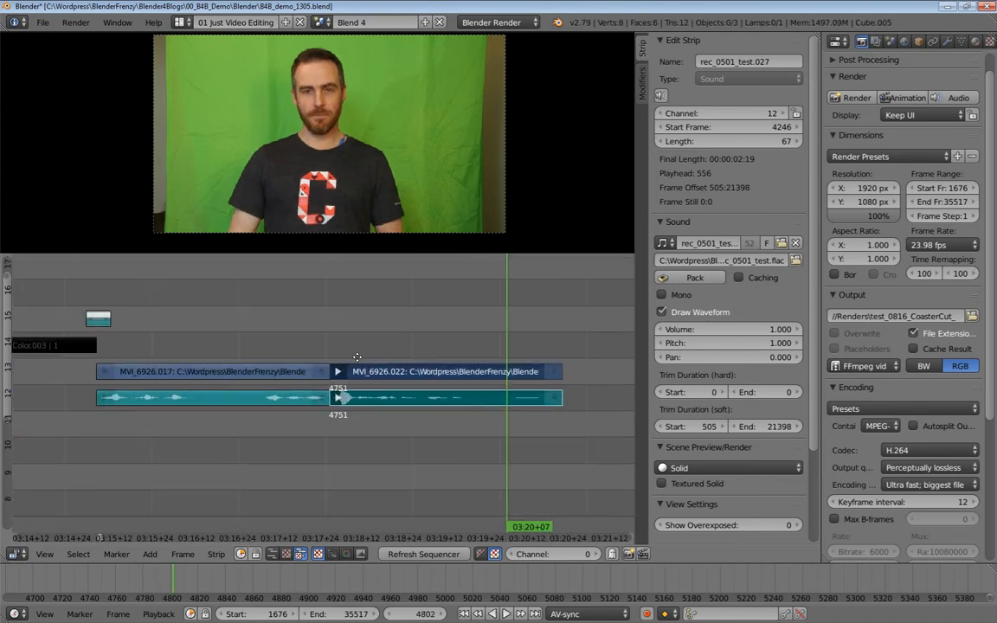
pyautogui.hotkey('alt', 'a')
pyautogui.hotkey('alt', 'a')
# Slide MVI_6926.022 and its audio 72 frames forward, away from MVI_6926.017
pyautogui.keyDown('ctrl'); pyautogui.moveTo(410, 370); pyautogui.dragTo(338, 377, button='middle'); pyautogui.keyUp('ctrl')
pyautogui.rightClick(358, 381)
pyautogui.keyDown('shift'); pyautogui.rightClick(351, 401); pyautogui.keyUp('shift')
pyautogui.press('g')
pyautogui.click(416, 390)
# Play parts of MVI_6926.023 and MVI_6926.024 to review these outtakes
pyautogui.moveTo(490, 382); pyautogui.dragTo(344, 386, button='middle')
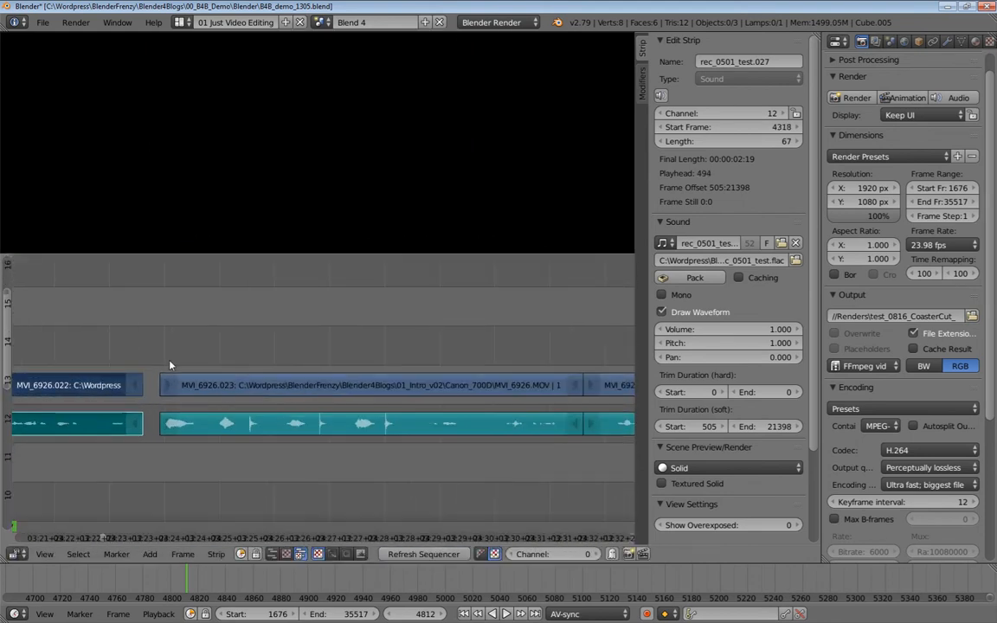
pyautogui.hotkey('alt', 'a')
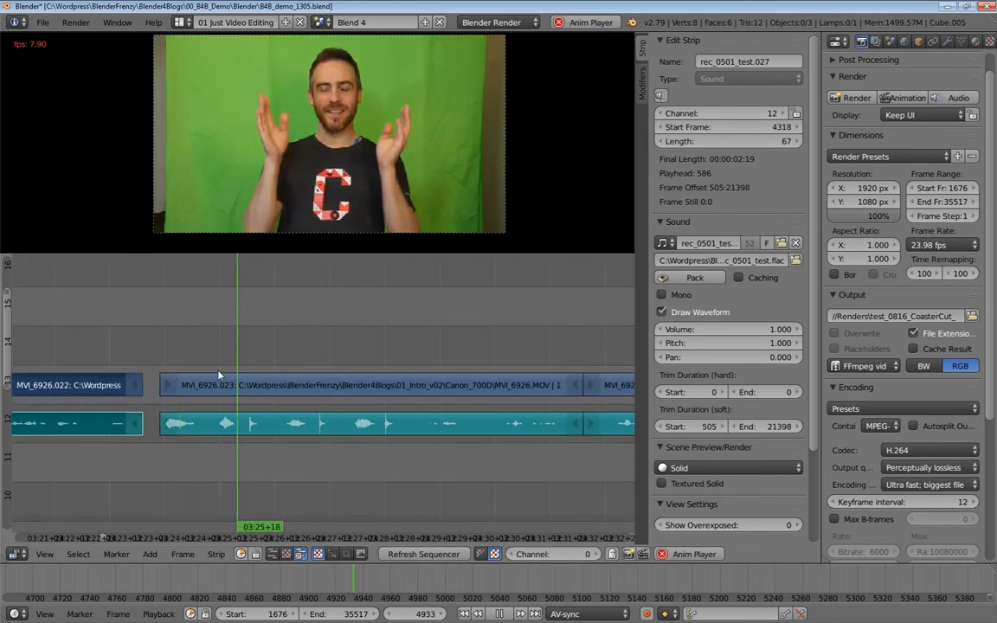
pyautogui.hotkey('alt', 'a')
pyautogui.scroll(-4, 338, 399)
pyautogui.click(423, 362)
pyautogui.hotkey('alt', 'a')
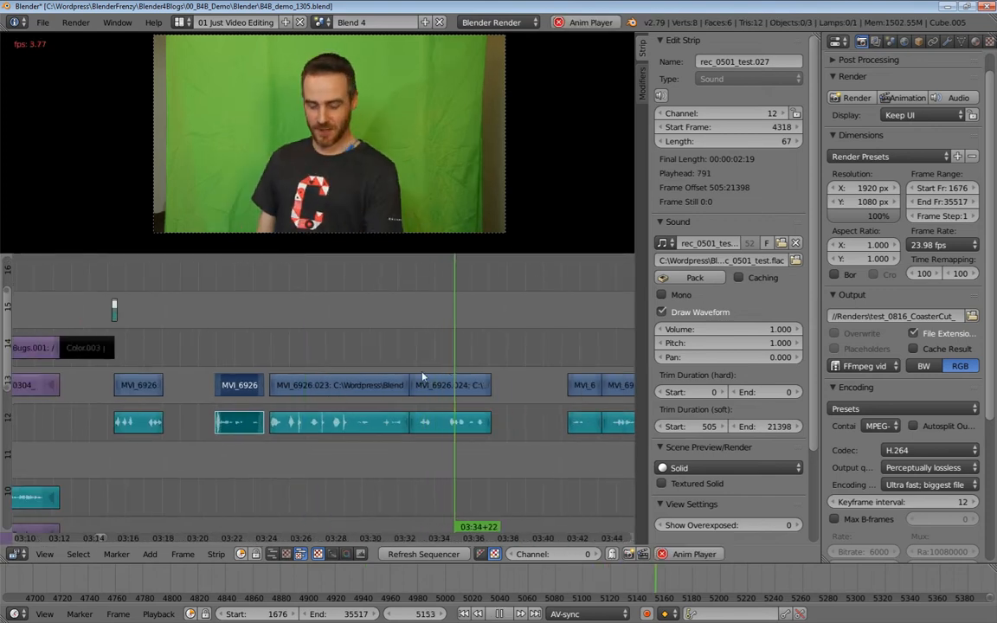
pyautogui.hotkey('alt', 'a')
# Play MVI_6926.017 and the start of MVI_6926.022 again to judge how the two outtakes follow each other
pyautogui.scroll(8, 111, 390)
pyautogui.click(102, 359)
pyautogui.hotkey('alt', 'a')
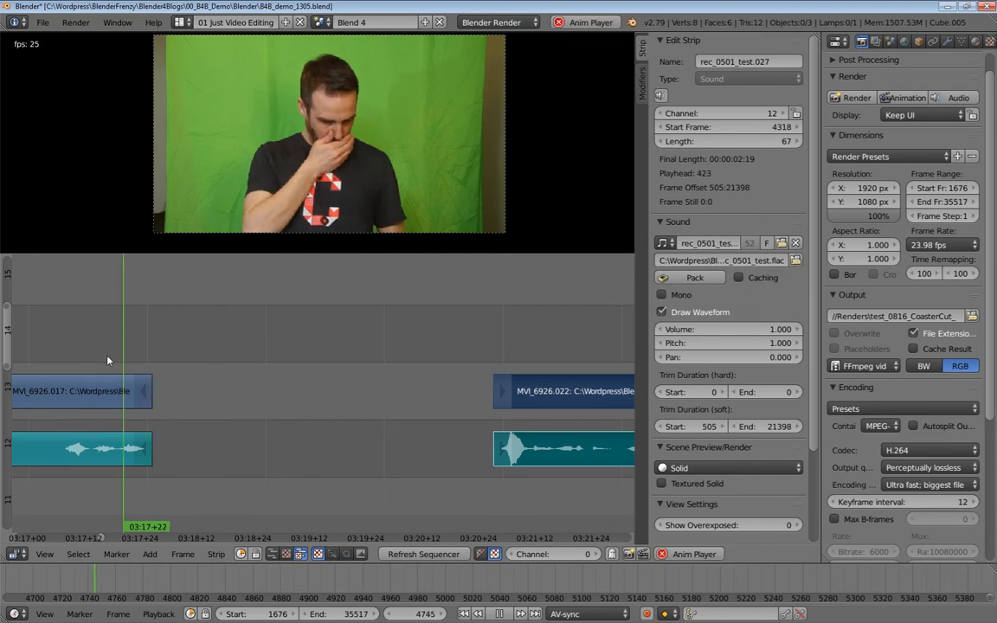
pyautogui.hotkey('alt', 'a')
pyautogui.moveTo(367, 355)
pyautogui.keyDown('ctrl'); pyautogui.mouseDown(button='middle')
pyautogui.moveTo(282, 390)
pyautogui.moveTo(373, 368)
pyautogui.mouseUp(button='middle'); pyautogui.keyUp('ctrl')
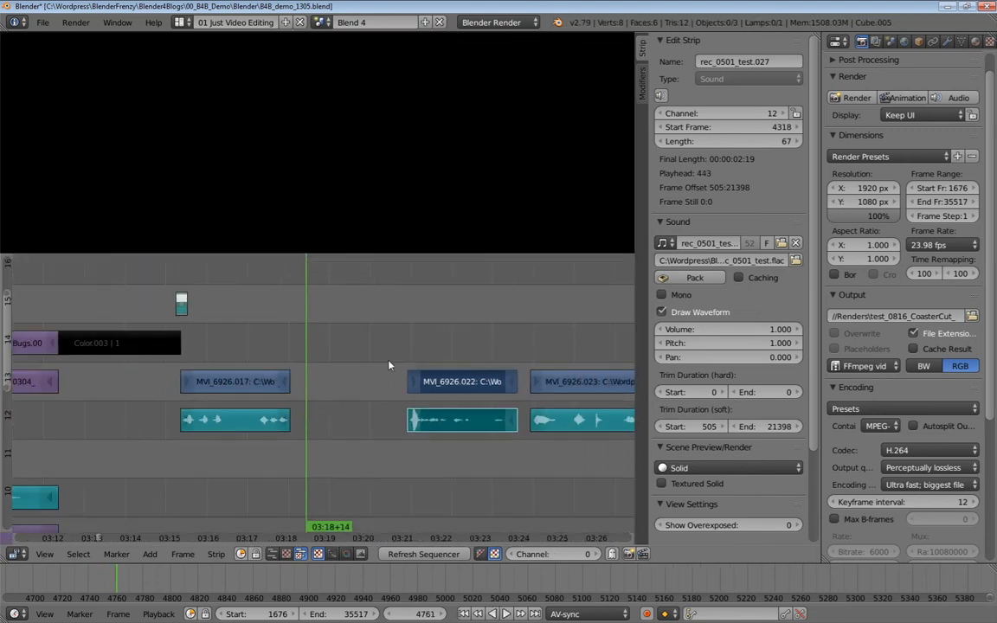
pyautogui.hotkey('alt', 'a')
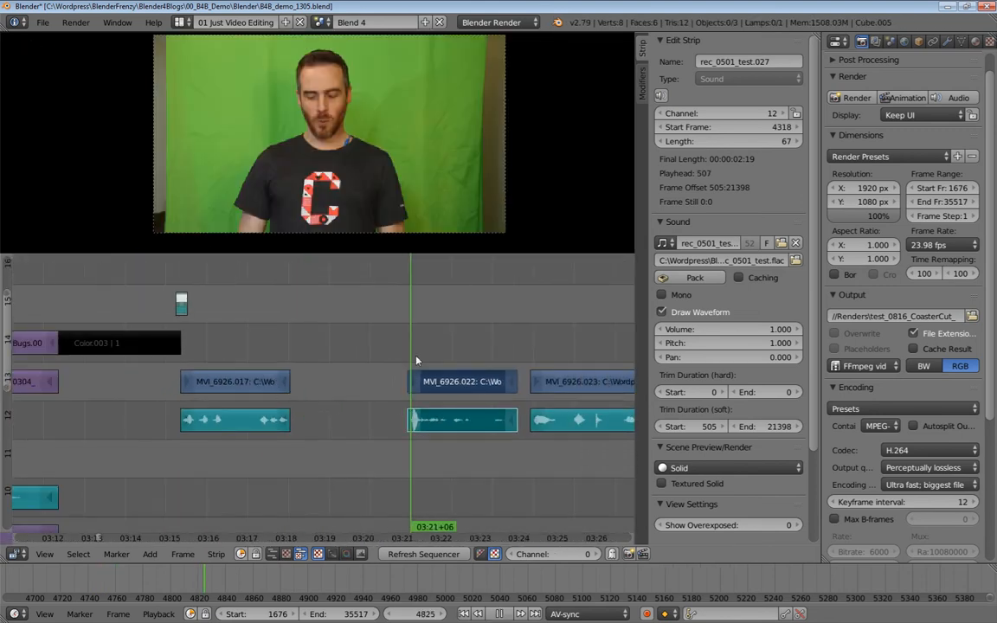
pyautogui.click(192, 354)
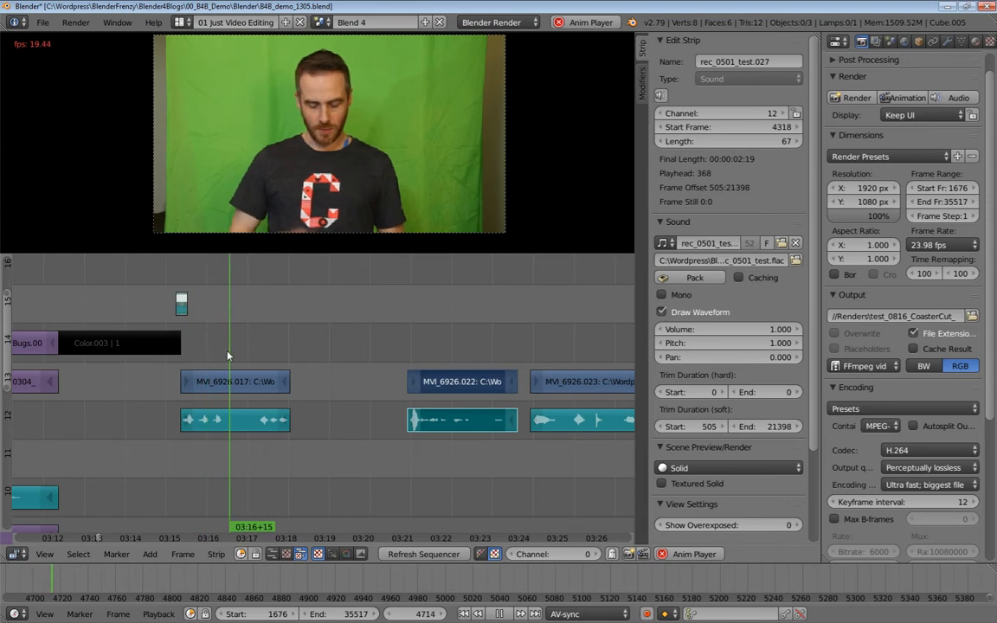
pyautogui.hotkey('alt', 'a')
# Close the gap between MVI_6926.017 and MVI_6926.022
pyautogui.keyDown('ctrl'); pyautogui.hscroll(2, 260, 381); pyautogui.keyUp('ctrl')
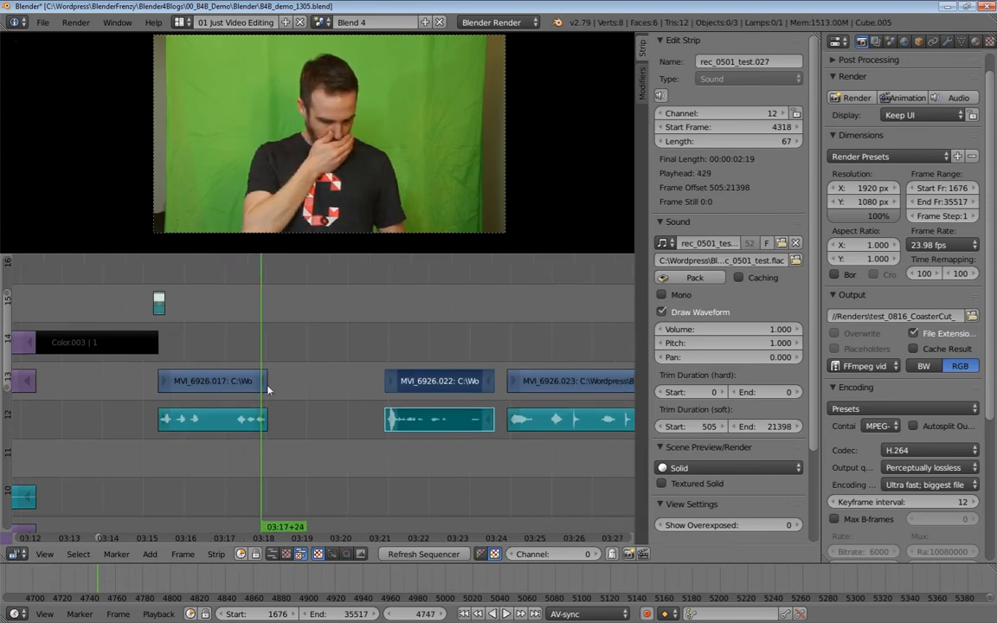
pyautogui.click(396, 382)
pyautogui.click(408, 419)
pyautogui.press('BackSpace')
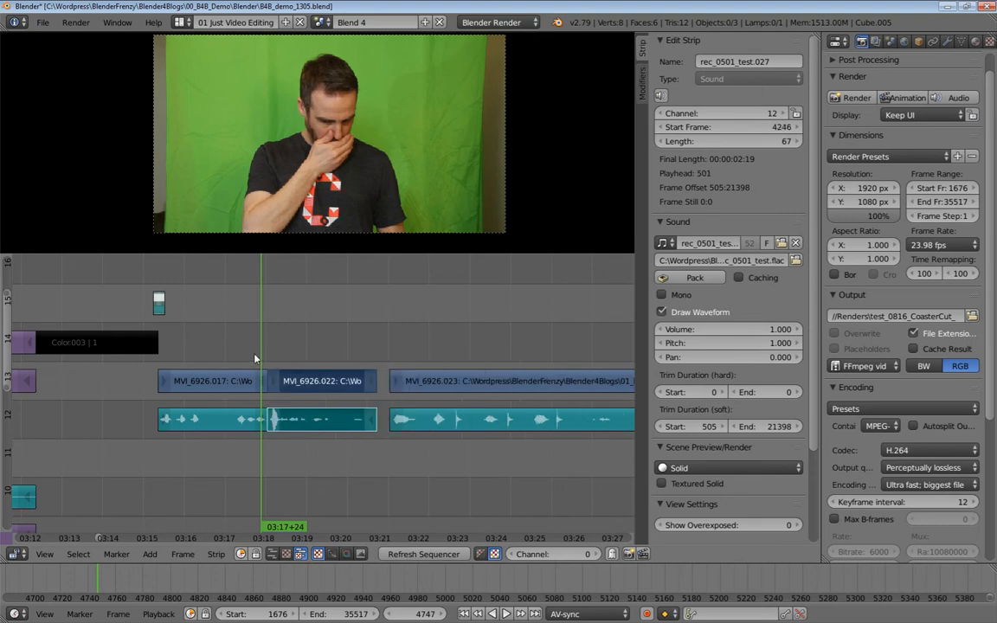
# Duplicate the 7-frame meta strip in channel 15 and place the copy at frame 4748, over the cut after MVI_6926.017
pyautogui.rightClick(159, 302)
pyautogui.hotkey('shift', 'd')
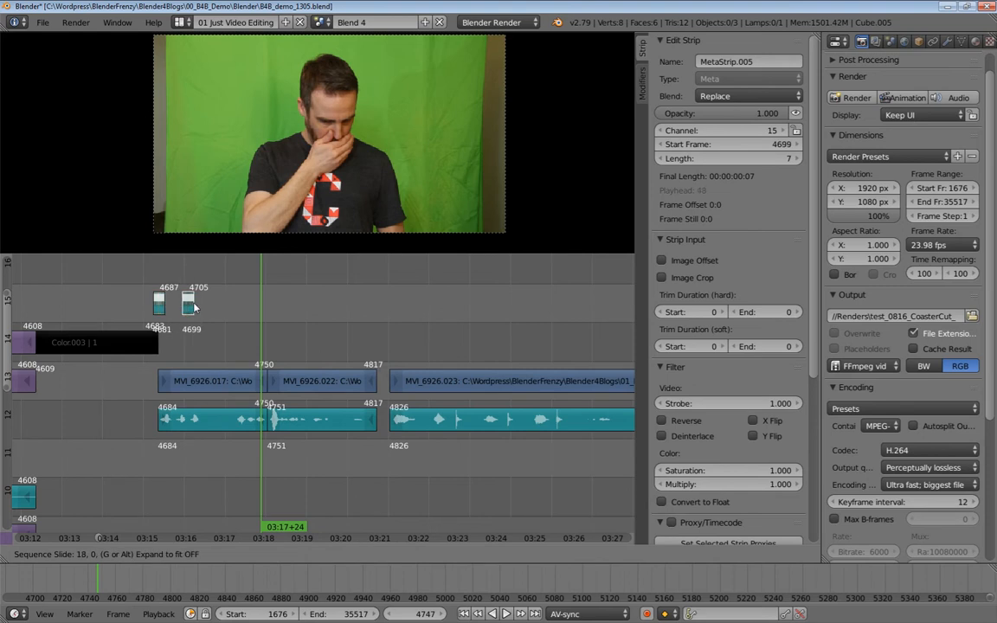
pyautogui.click(267, 310)
pyautogui.keyDown('ctrl'); pyautogui.moveTo(268, 322); pyautogui.dragTo(305, 366, button='middle'); pyautogui.keyUp('ctrl')
pyautogui.moveTo(211, 381); pyautogui.dragTo(304, 374, button='middle')
# Play MVI_6926.022 once more and delete it together with its audio strip
pyautogui.hotkey('alt', 'a')
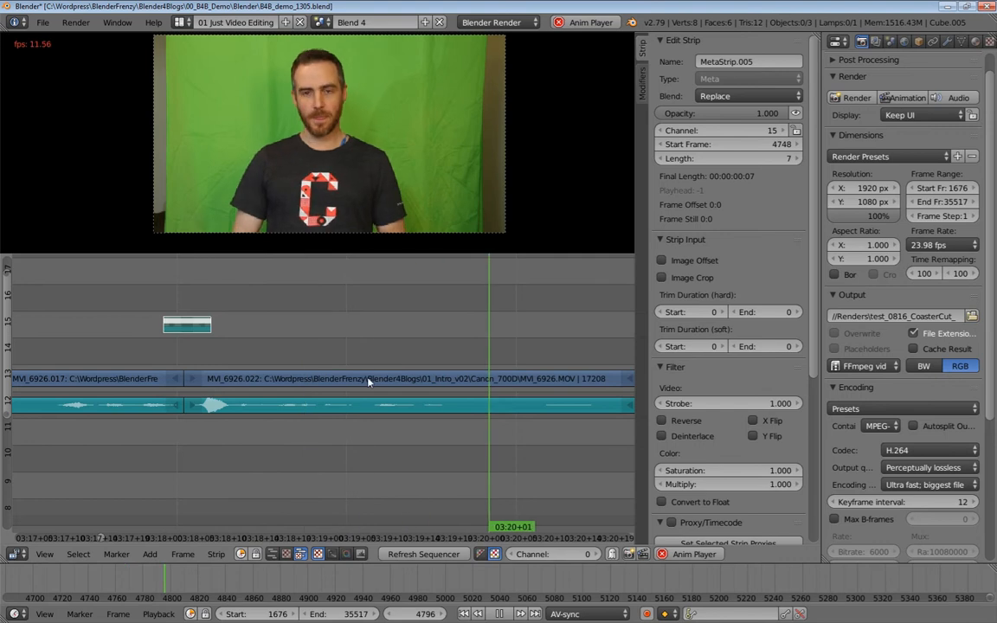
pyautogui.hotkey('alt', 'a')
pyautogui.keyDown('ctrl'); pyautogui.moveTo(368, 382); pyautogui.dragTo(326, 375, button='middle'); pyautogui.keyUp('ctrl')
pyautogui.rightClick(326, 376)
pyautogui.keyDown('shift'); pyautogui.rightClick(325, 393); pyautogui.keyUp('shift')
pyautogui.press('x')
pyautogui.click(298, 399)
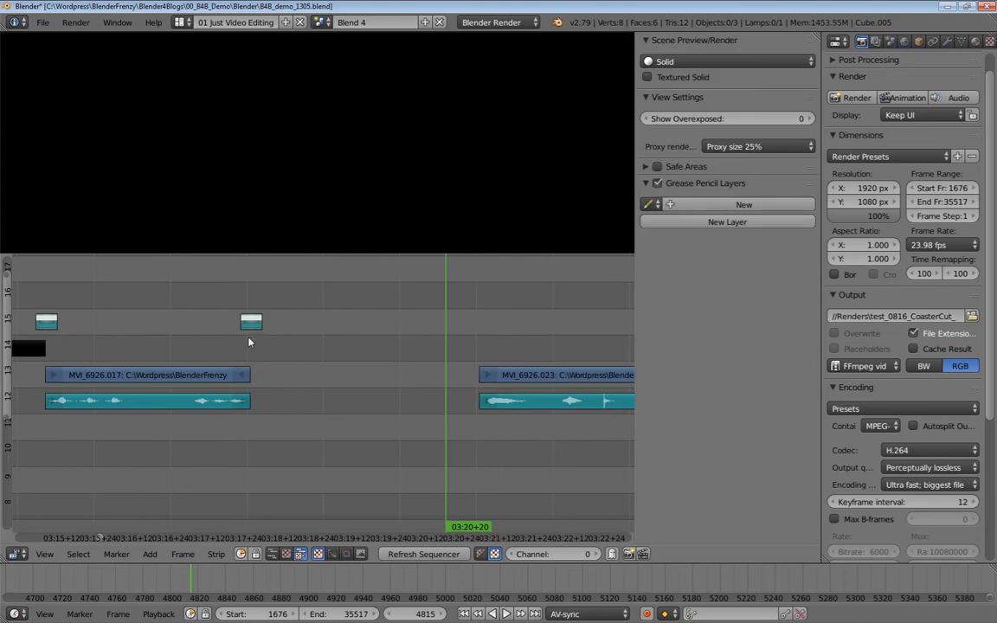
# Slide MVI_6926.023 and its audio to start right after MVI_6926.017 at frame 4751, and play the cut
pyautogui.click(246, 358)
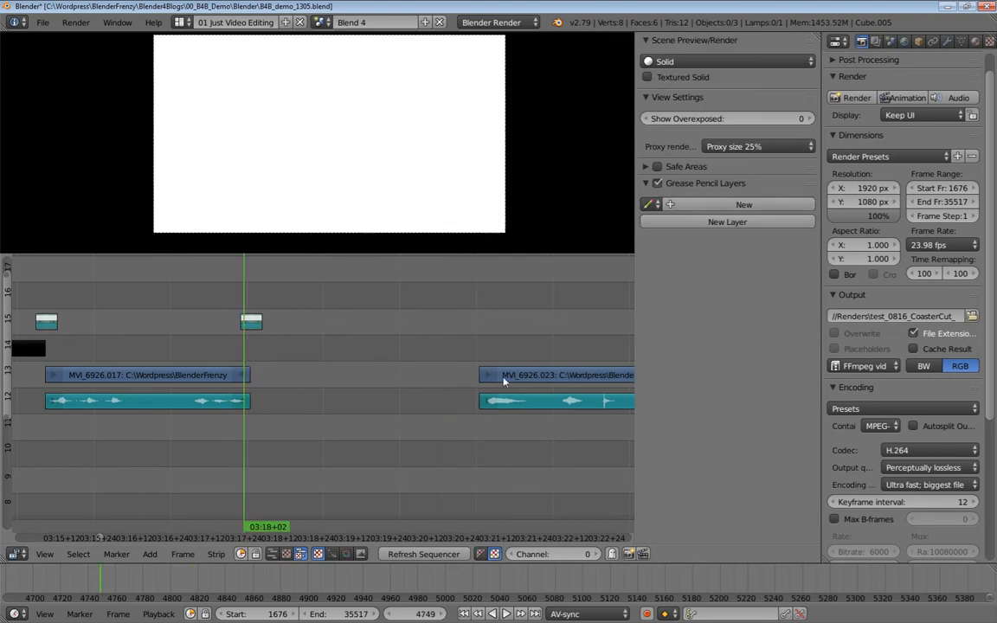
pyautogui.rightClick(517, 399)
pyautogui.press('g')
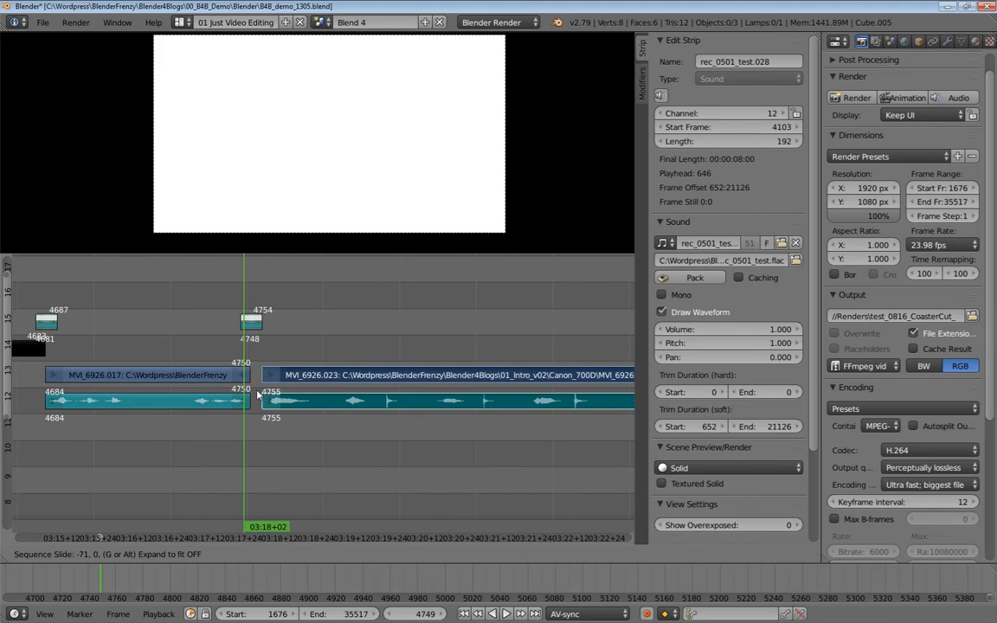
pyautogui.click(252, 395)
pyautogui.hotkey('alt', 'a')
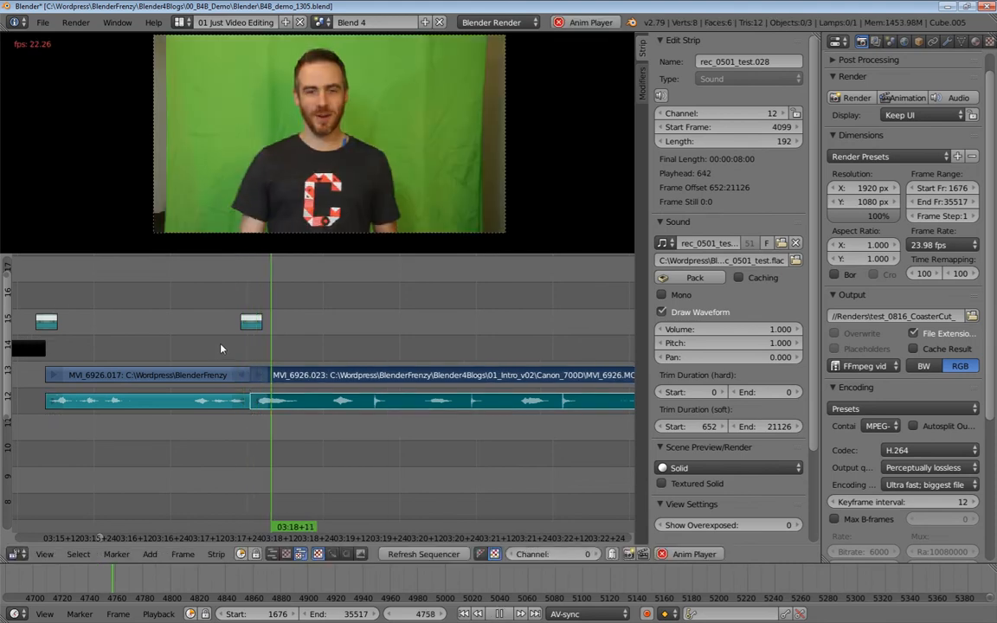
pyautogui.keyDown('ctrl'); pyautogui.moveTo(340, 377); pyautogui.dragTo(326, 379, button='middle'); pyautogui.keyUp('ctrl')
pyautogui.moveTo(226, 398); pyautogui.dragTo(139, 403, button='middle')
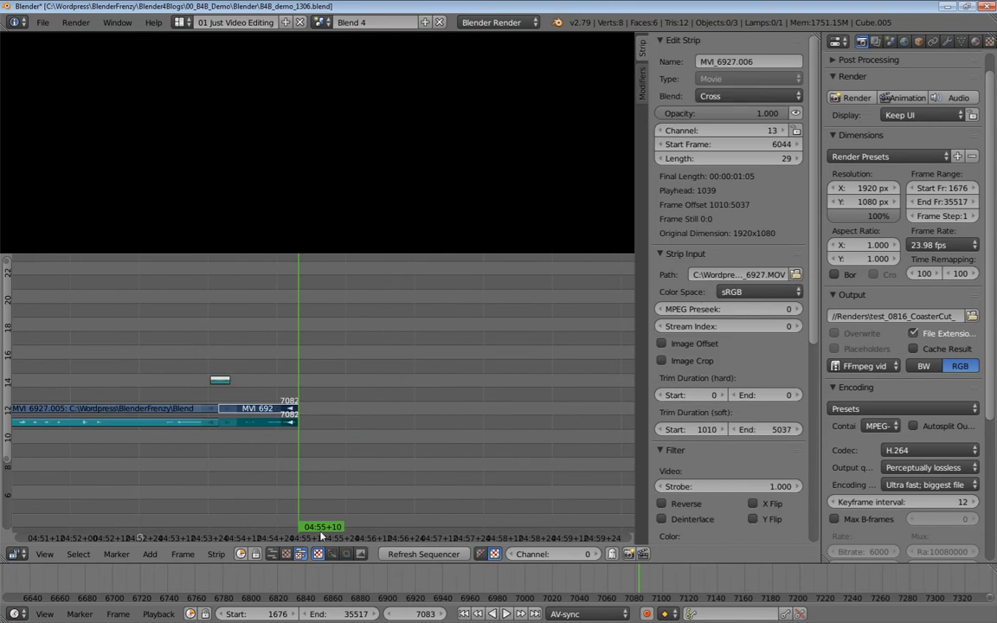
pyautogui.scroll(-8, 337, 484)
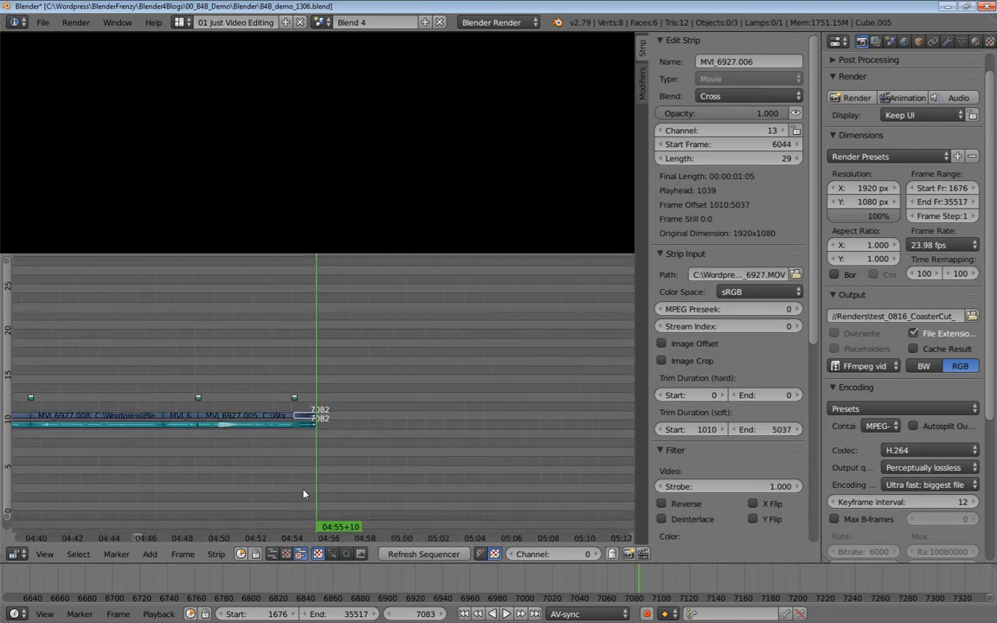
pyautogui.keyDown('ctrl'); pyautogui.moveTo(334, 444); pyautogui.dragTo(298, 448, button='middle'); pyautogui.keyUp('ctrl')
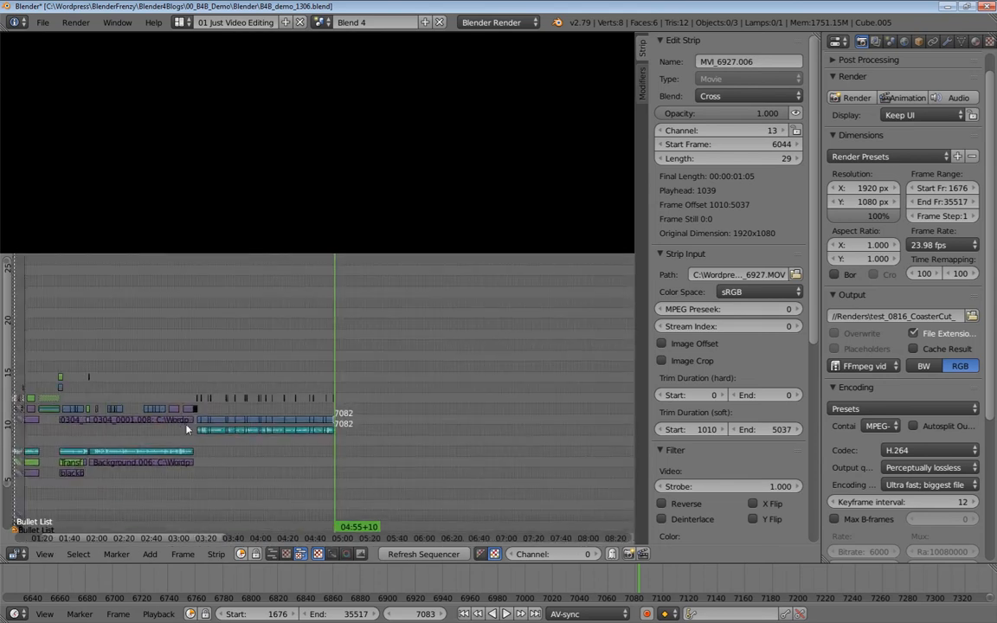
pyautogui.moveTo(180, 424); pyautogui.dragTo(331, 399, button='middle')
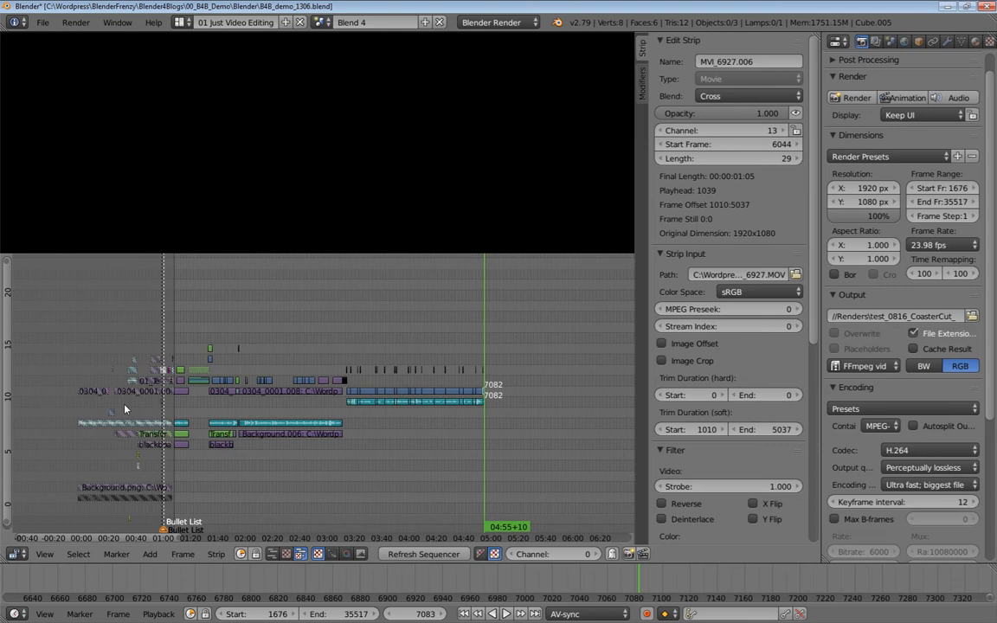
# Group the black pause and all the outtake strips after the main video into one meta strip, and play its start
pyautogui.moveTo(190, 385); pyautogui.dragTo(246, 382, button='middle')
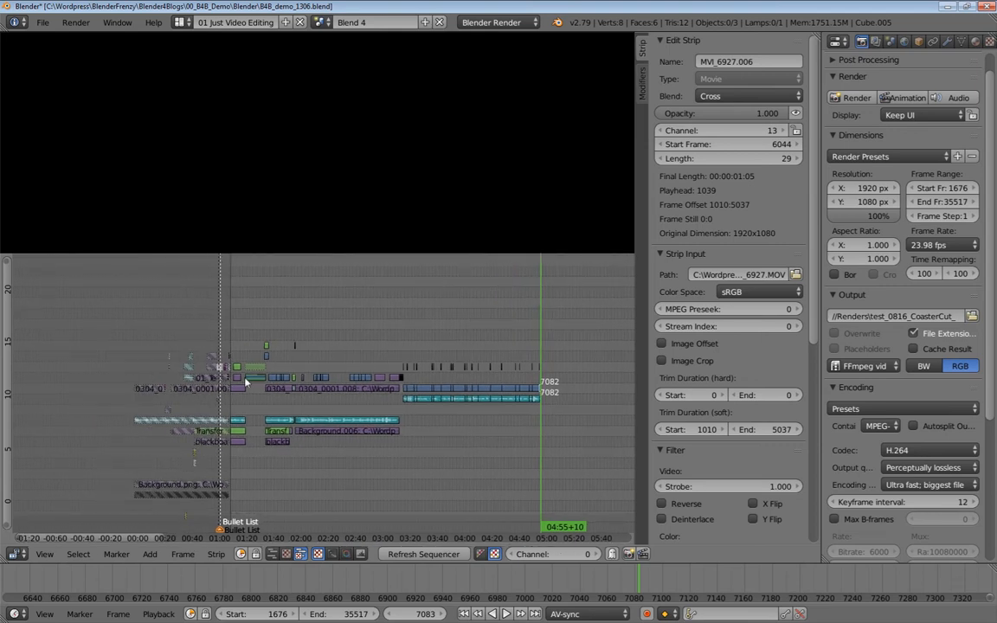
pyautogui.keyDown('ctrl'); pyautogui.hscroll(-3, 271, 420); pyautogui.keyUp('ctrl')
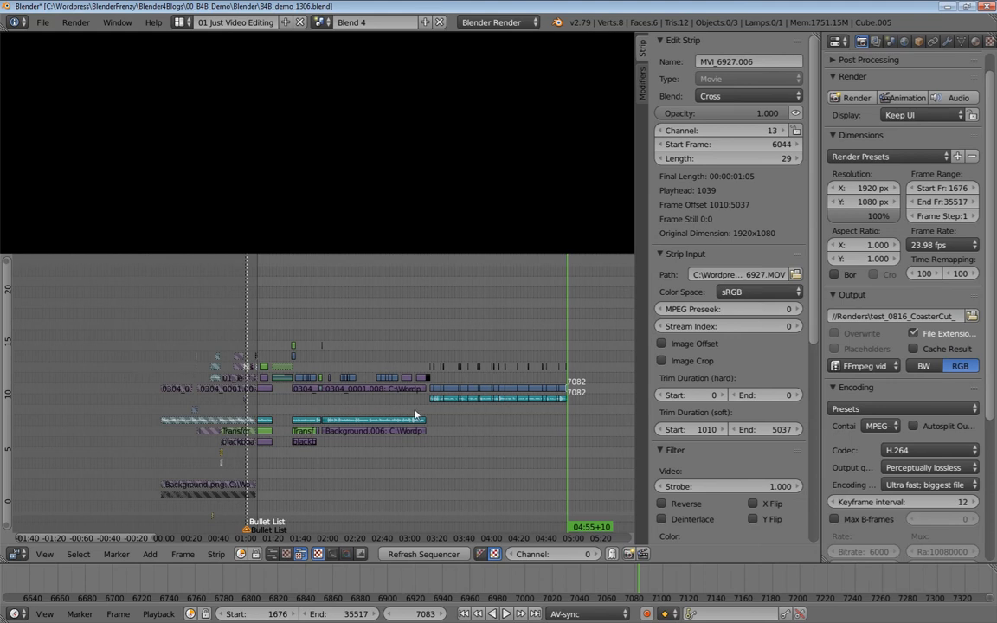
pyautogui.scroll(5, 354, 380)
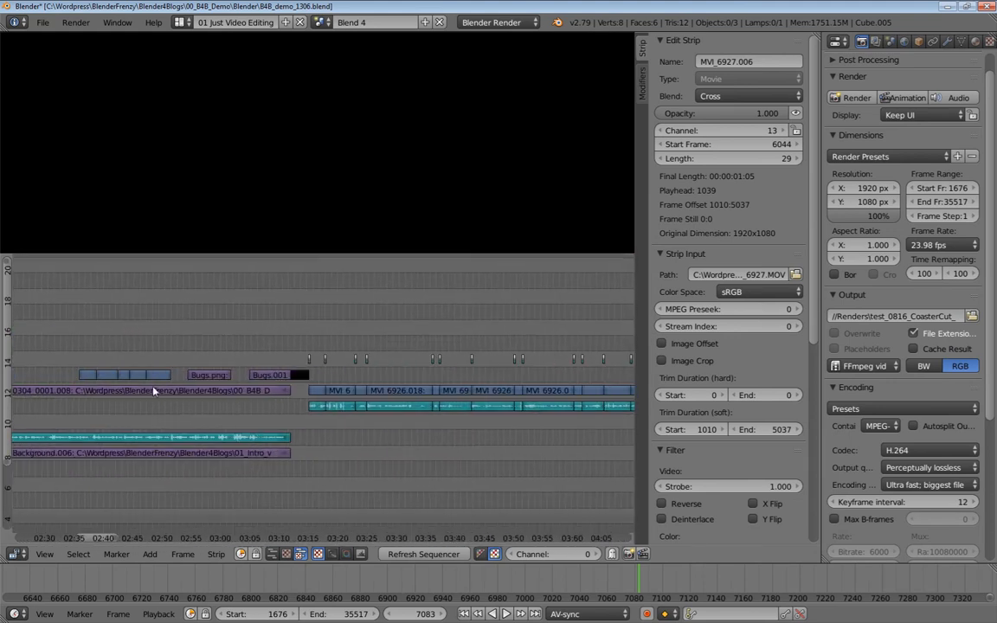
pyautogui.keyDown('ctrl'); pyautogui.moveTo(342, 430); pyautogui.dragTo(196, 346, button='middle'); pyautogui.keyUp('ctrl')
pyautogui.click(186, 337)
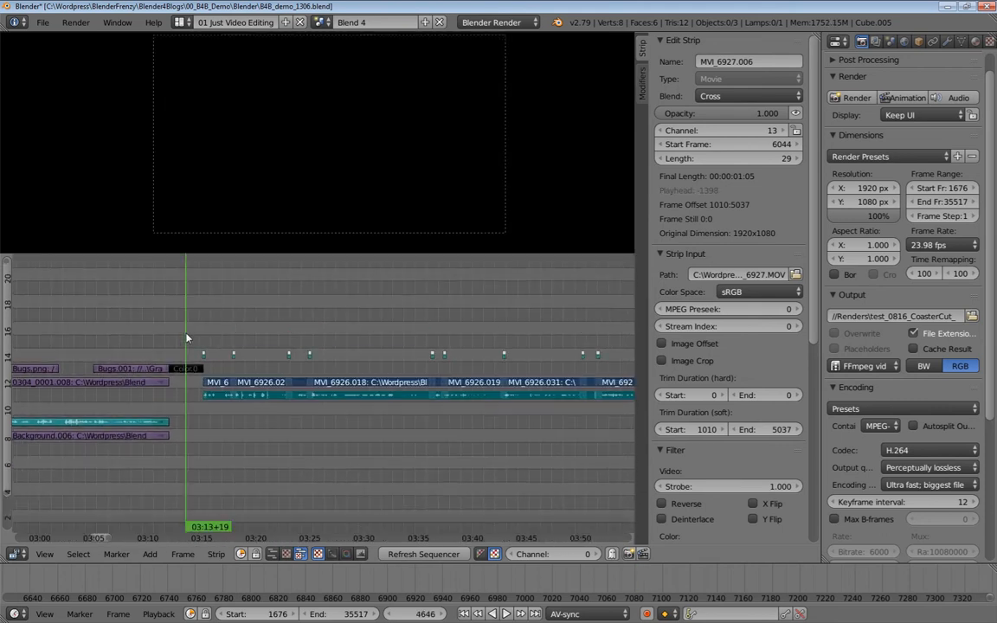
pyautogui.rightClick(183, 369)
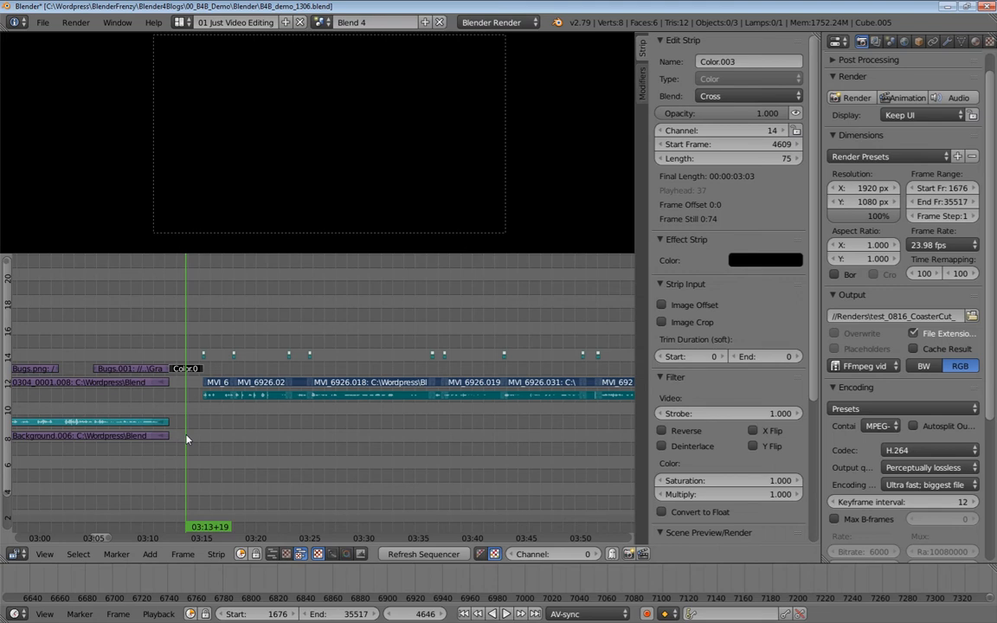
pyautogui.hotkey('ctrl', 'g')
pyautogui.moveTo(187, 438); pyautogui.dragTo(260, 462, button='middle')
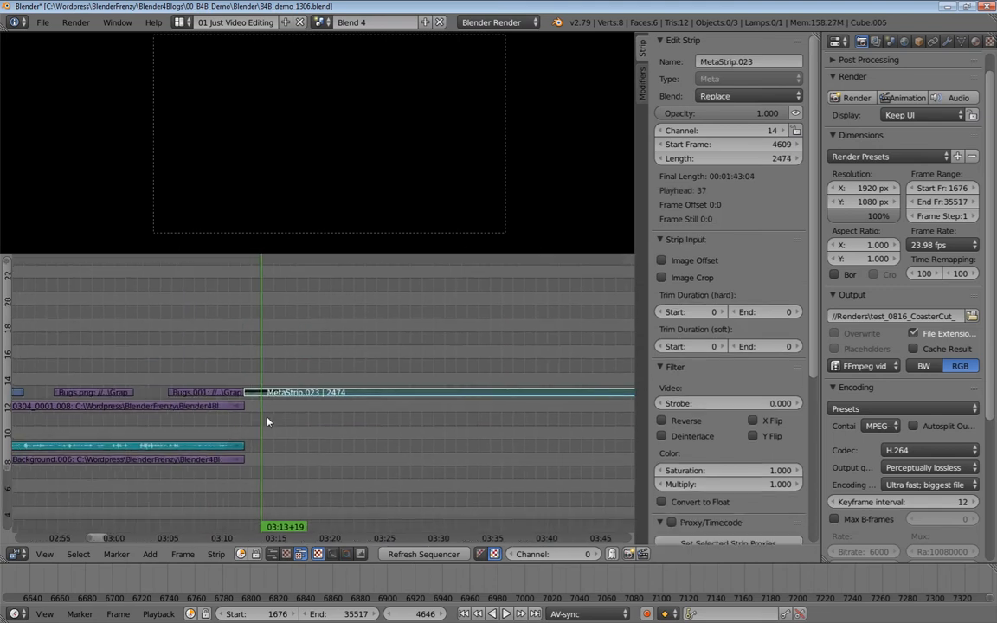
pyautogui.hotkey('alt', 'a')
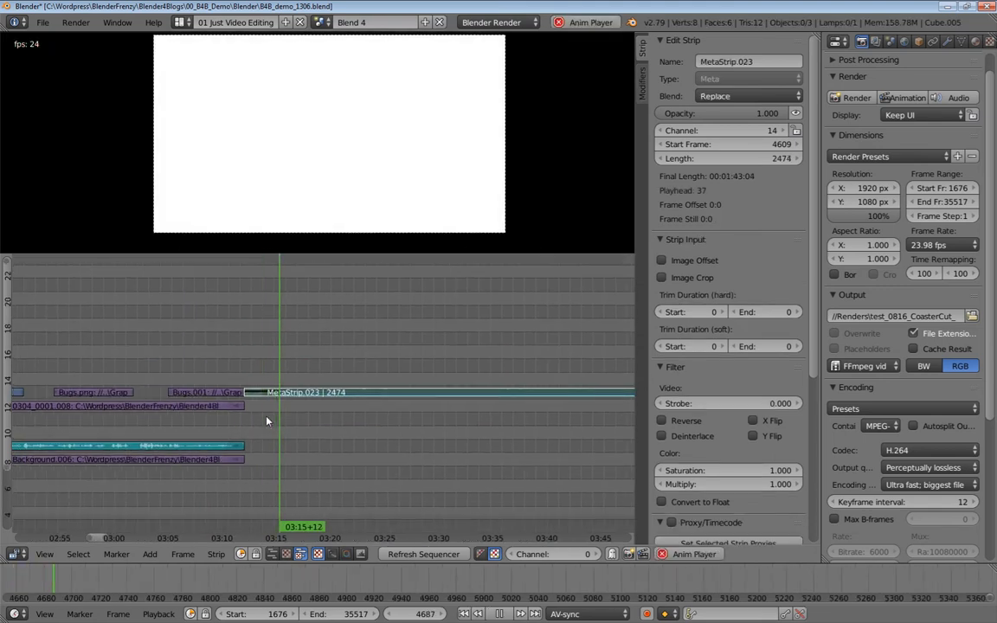
pyautogui.hotkey('alt', 'a')
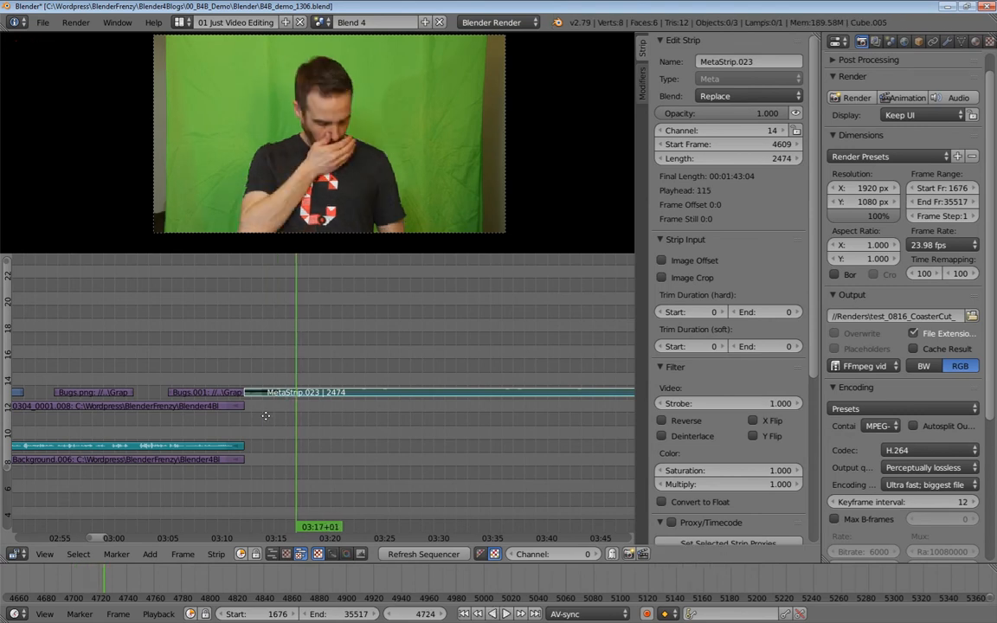
# Slide the outtakes meta strip to start at frame 4726 and place the playhead at frame 4527, near the main video's end
pyautogui.moveTo(270, 396); pyautogui.dragTo(324, 396, button='right')
pyautogui.click(223, 350)
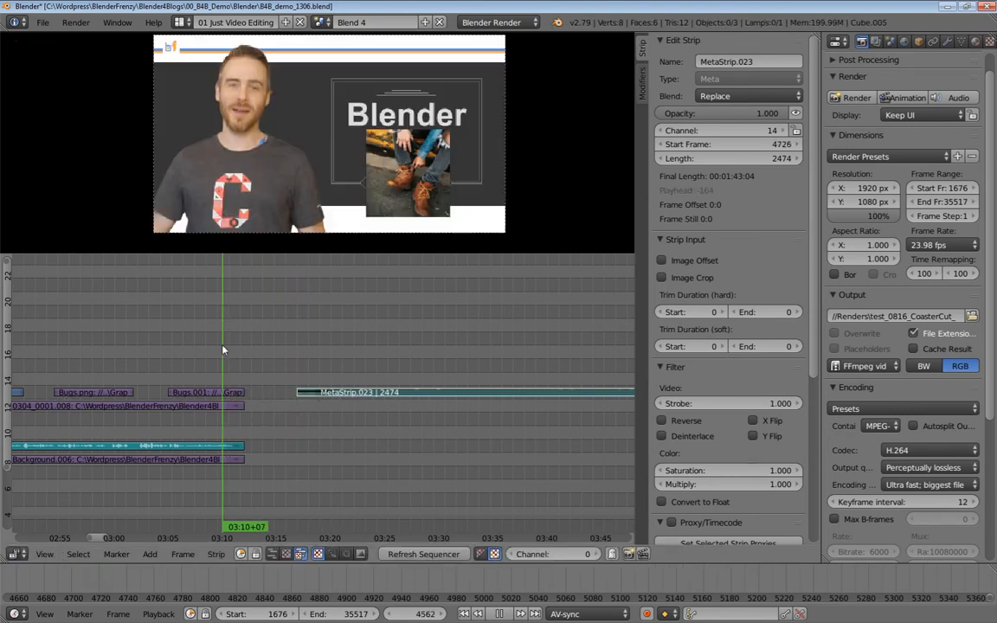
pyautogui.moveTo(243, 361); pyautogui.dragTo(329, 369, button='middle')
pyautogui.click(285, 350)
# Duplicate the black colour, wipe and wipe-in text strips from the muted section, dropping the copies in an empty channel
pyautogui.keyDown('ctrl'); pyautogui.moveTo(219, 398); pyautogui.dragTo(407, 373, button='middle'); pyautogui.keyUp('ctrl')
pyautogui.keyDown('ctrl'); pyautogui.moveTo(136, 390); pyautogui.dragTo(193, 385, button='middle'); pyautogui.keyUp('ctrl')
pyautogui.rightClick(101, 360)
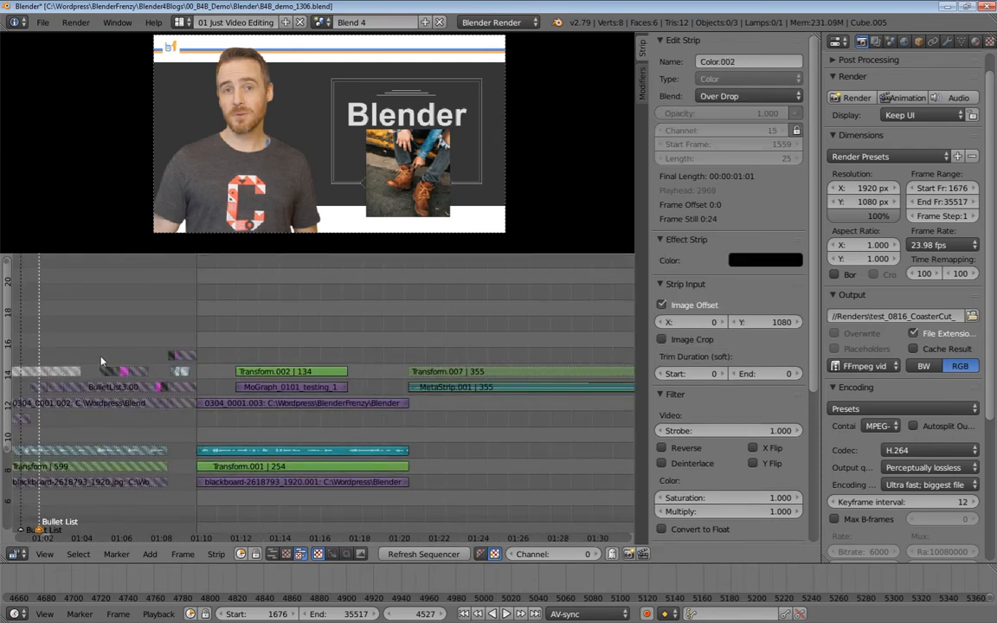
pyautogui.moveTo(80, 355); pyautogui.dragTo(157, 383)
pyautogui.moveTo(85, 357); pyautogui.dragTo(157, 380)
pyautogui.hotkey('shift', 'd')
pyautogui.click(497, 346)
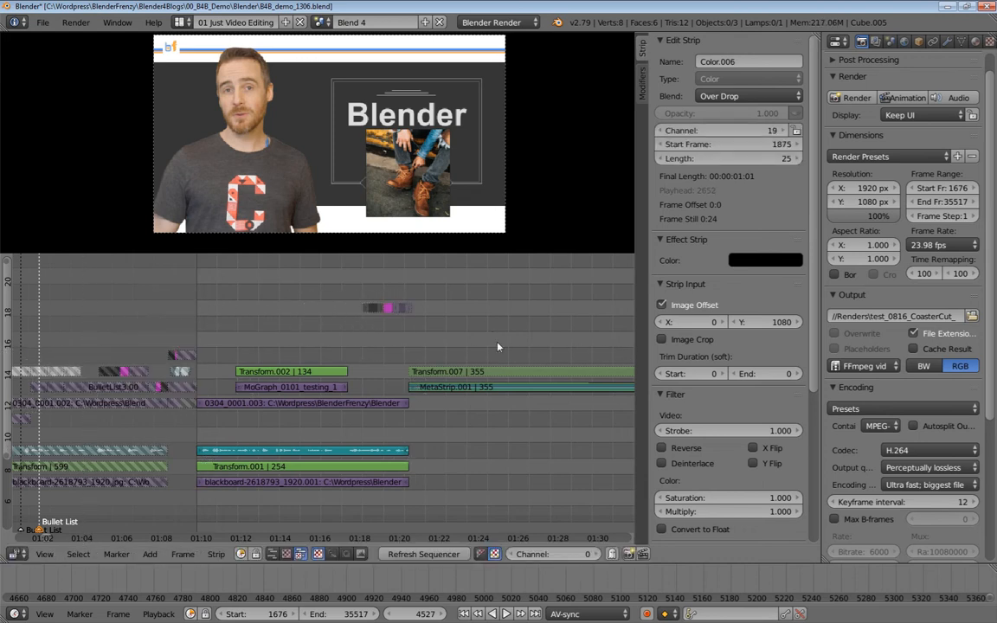
# Move the copied colour, wipe and text strips to channel 16 above the main video's ending, with the colour strip starting at frame 4523
pyautogui.scroll(-8, 192, 370)
pyautogui.press('g')
pyautogui.click(529, 350)
pyautogui.moveTo(529, 350); pyautogui.dragTo(285, 374, button='middle')
pyautogui.press('g')
pyautogui.click(539, 392)
pyautogui.moveTo(543, 398); pyautogui.dragTo(282, 384, button='middle')
pyautogui.press('g')
pyautogui.click(321, 407)
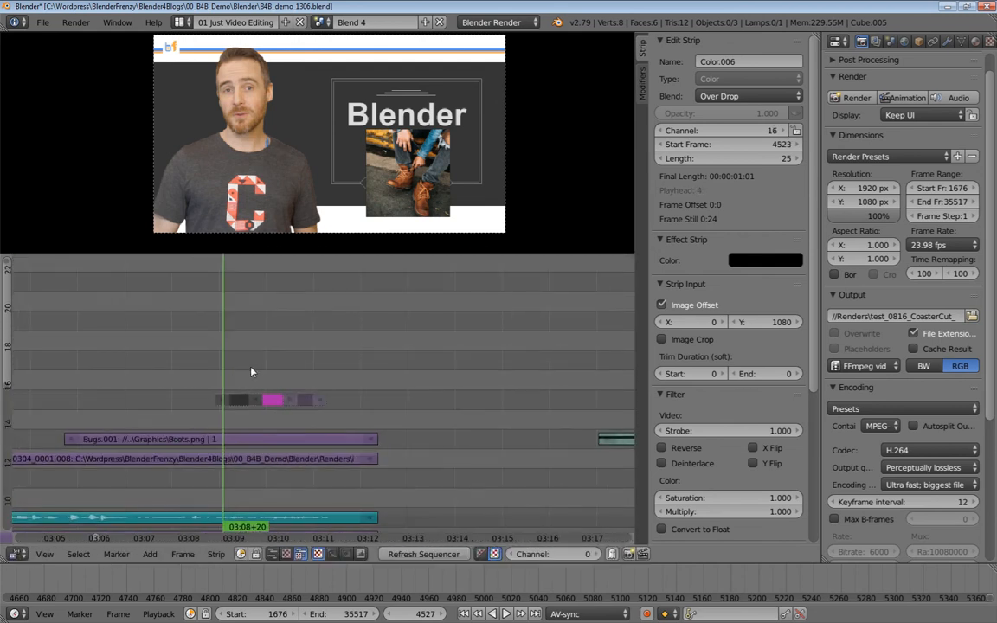
# Play the copied wipe transition, set its direction to Out, and check the result
pyautogui.hotkey('alt', 'a')
pyautogui.hotkey('alt', 'a')
pyautogui.hotkey('shift', 'alt', 'a')
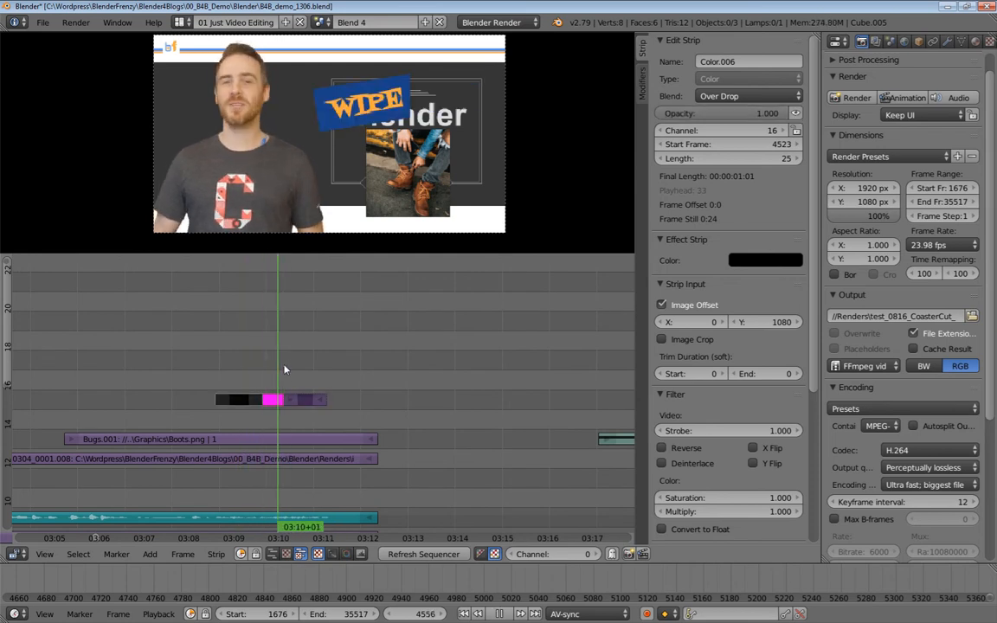
pyautogui.moveTo(292, 370)
pyautogui.mouseDown()
pyautogui.moveTo(260, 364)
pyautogui.moveTo(276, 368)
pyautogui.mouseUp()
pyautogui.rightClick(274, 400)
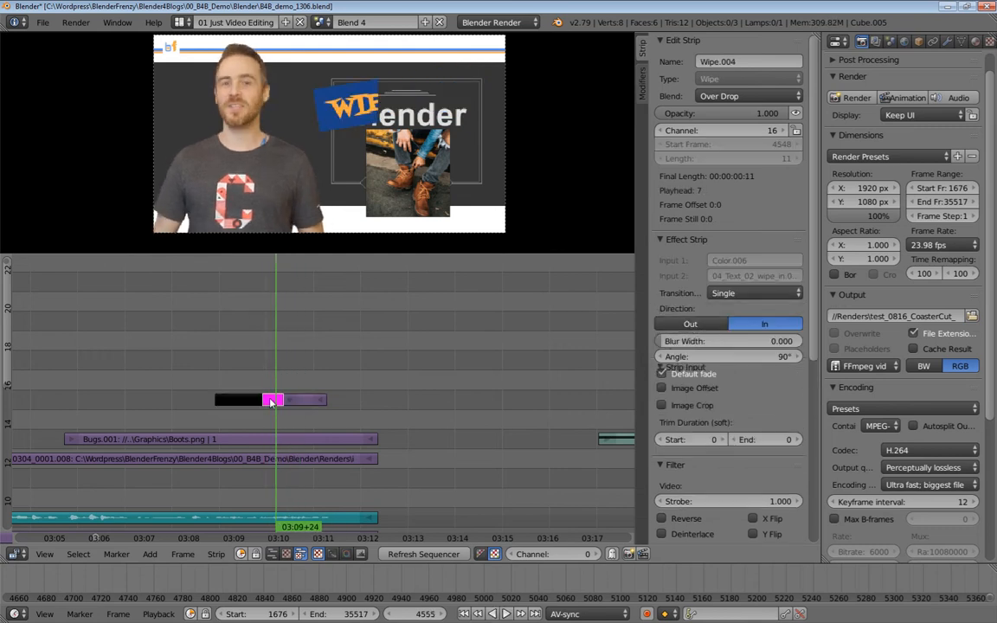
pyautogui.click(701, 325)
pyautogui.click(256, 360)
pyautogui.hotkey('alt', 'a')
pyautogui.moveTo(259, 356); pyautogui.dragTo(297, 365)
# Replace the wipe-in text strip's image with the Logo_Name_0313 file from the Website Logos folder
pyautogui.click(305, 403)
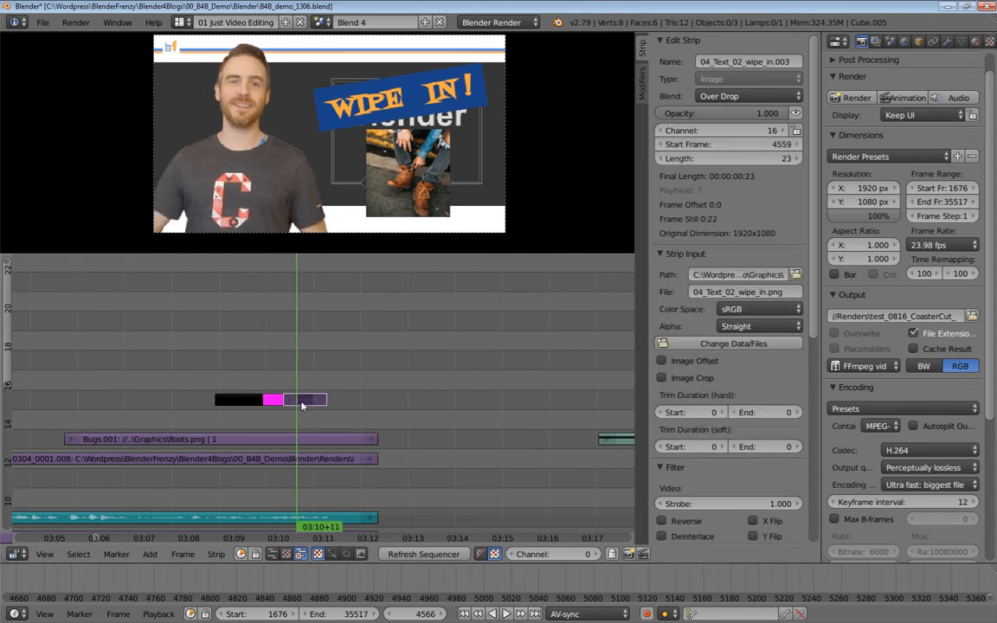
pyautogui.click(667, 308)
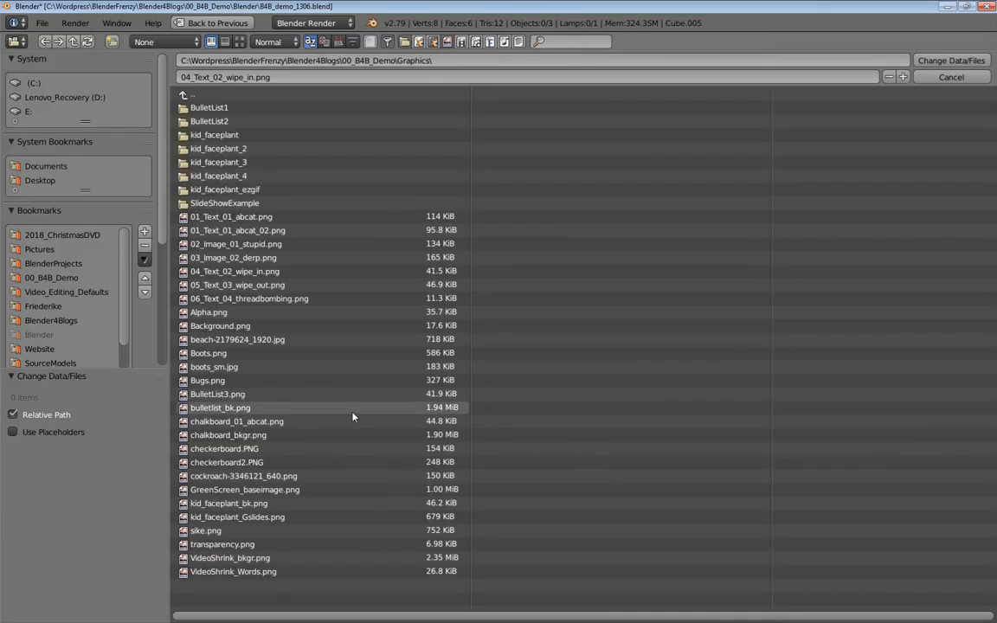
pyautogui.press('Escape')
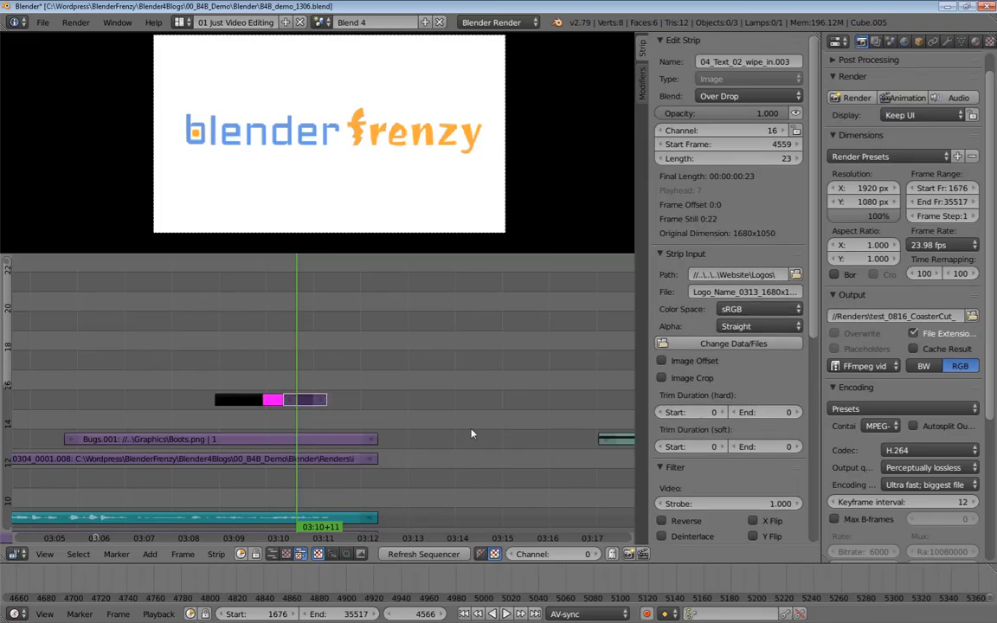
# Play and scrub through the wipe from the main video to the logo image
pyautogui.moveTo(363, 364); pyautogui.dragTo(450, 398, button='middle')
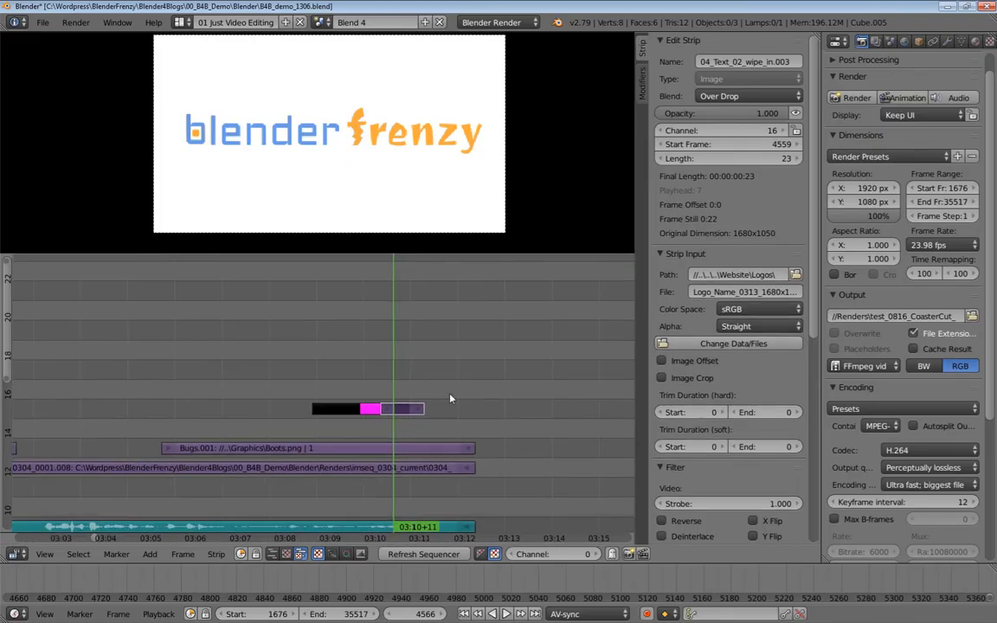
pyautogui.moveTo(338, 364); pyautogui.dragTo(378, 358, button='middle')
pyautogui.click(321, 351)
pyautogui.hotkey('alt', 'a')
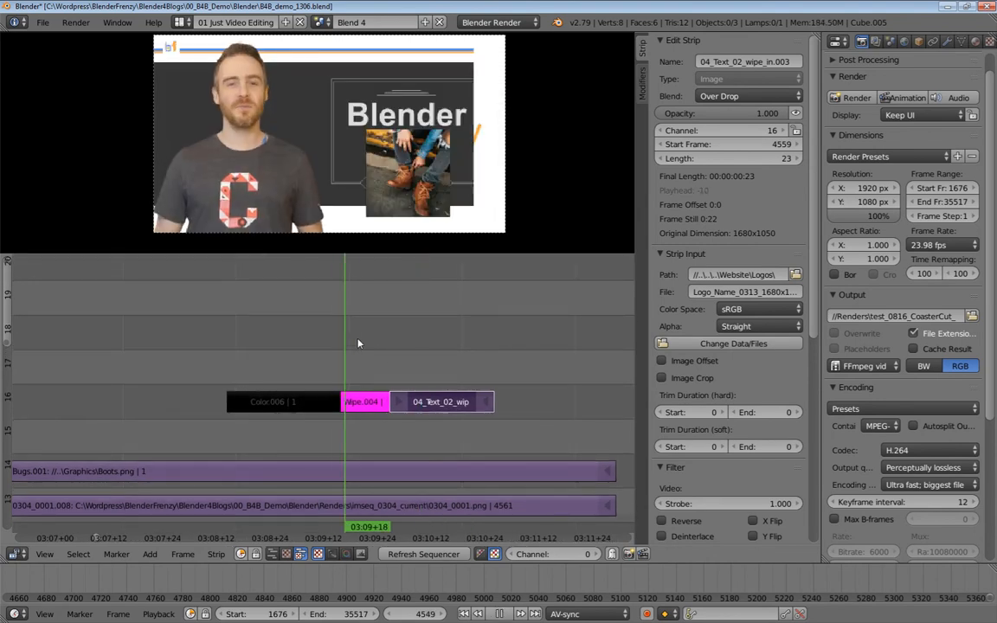
pyautogui.moveTo(373, 339); pyautogui.dragTo(366, 363)
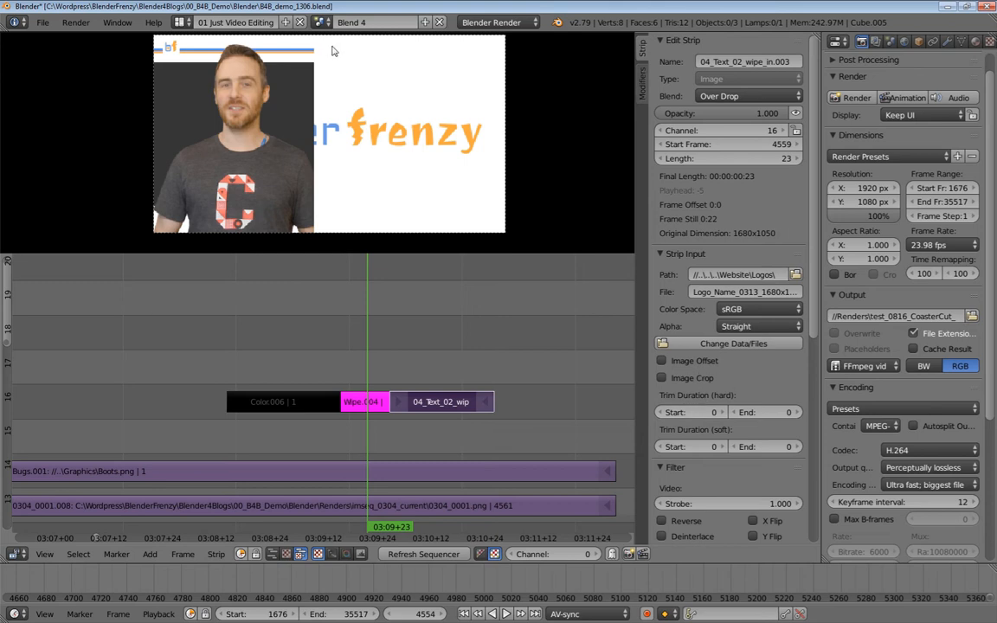
# Set the wipe's blur width to 0.054 and play the transition to check its softened edge
pyautogui.rightClick(377, 399)
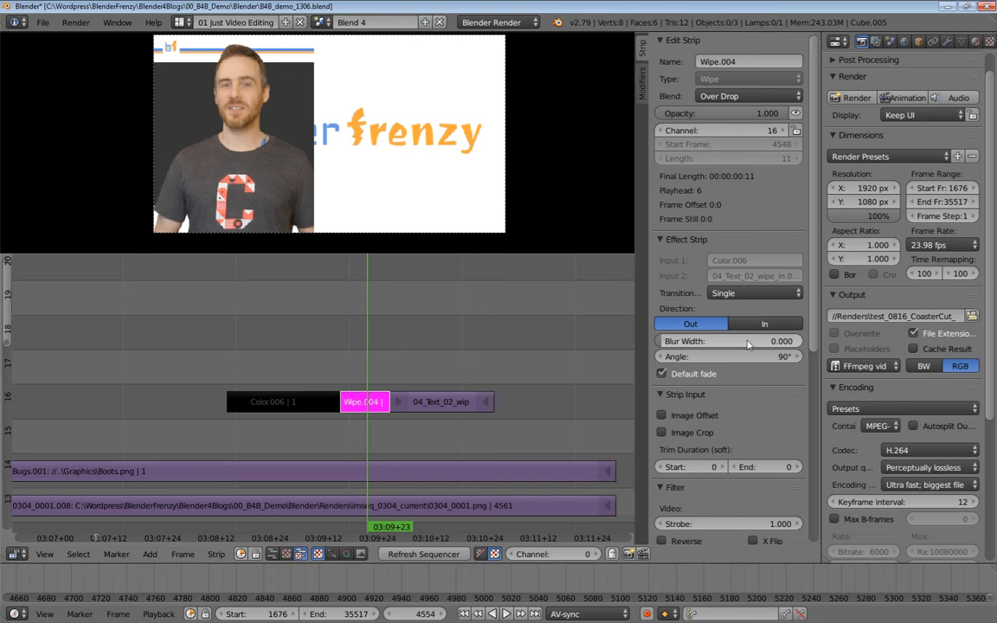
pyautogui.moveTo(663, 342); pyautogui.dragTo(673, 342)
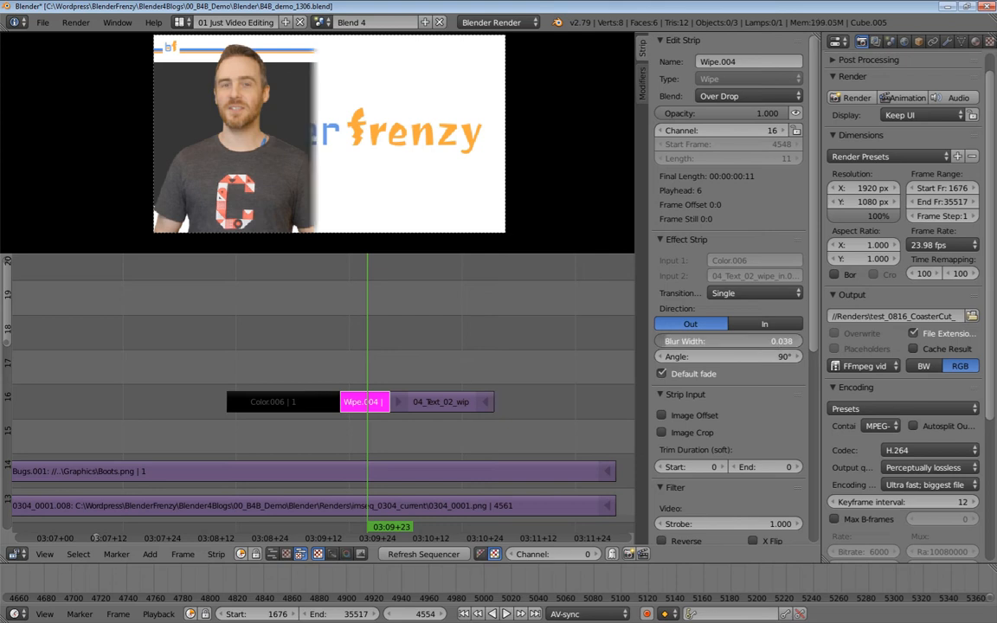
pyautogui.hotkey('alt', 'a')
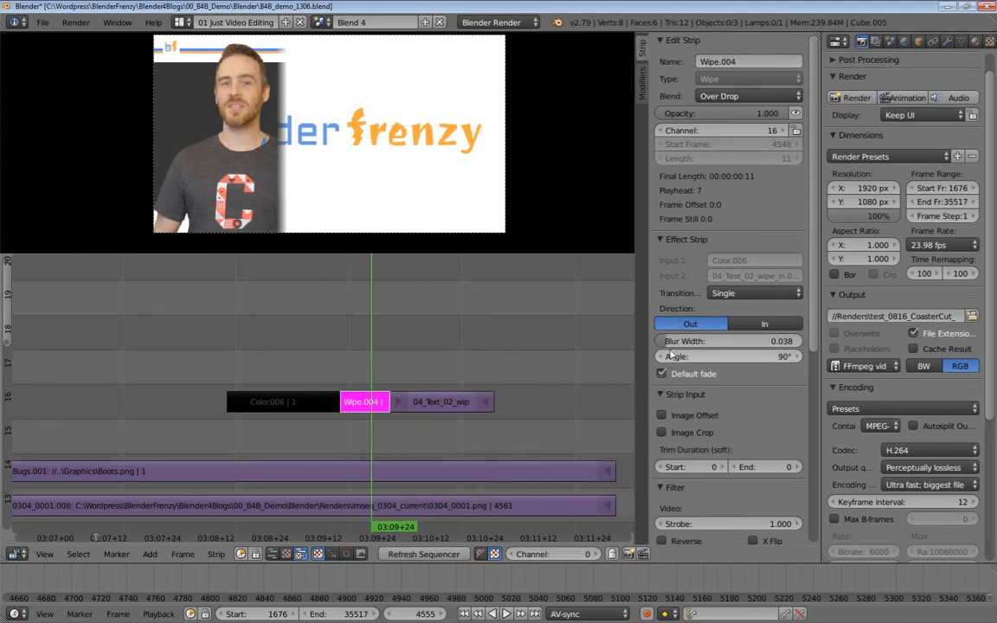
pyautogui.moveTo(729, 341); pyautogui.dragTo(731, 341)
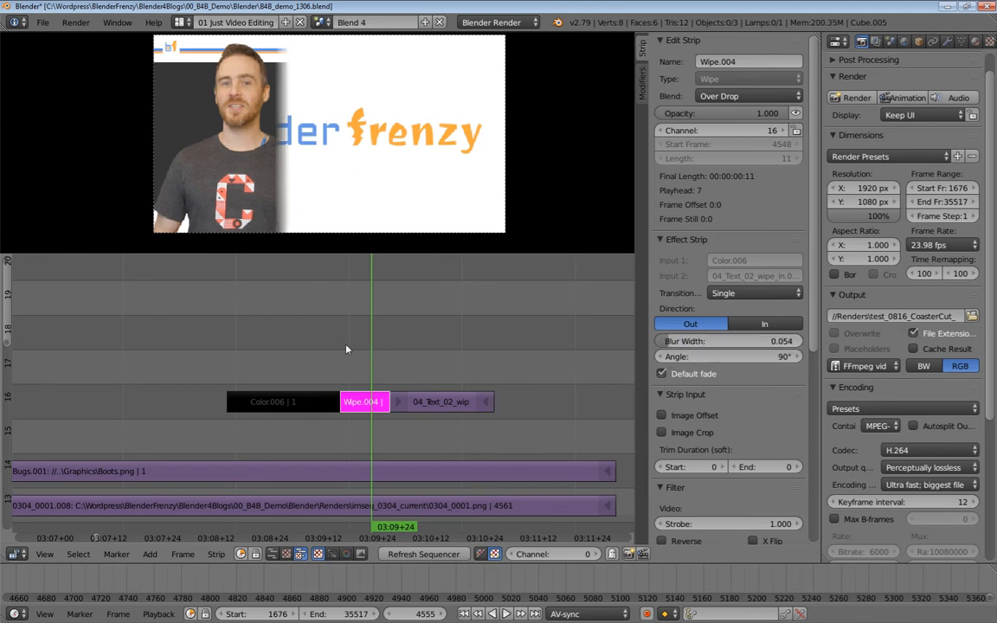
pyautogui.click(300, 344)
pyautogui.hotkey('alt', 'a')
pyautogui.hotkey('alt', 'a')
pyautogui.moveTo(325, 354); pyautogui.dragTo(398, 382)
# Move the colour, wipe and logo strips together down to channel 15, with the wipe starting at frame 4595
pyautogui.moveTo(398, 384); pyautogui.dragTo(322, 387, button='middle')
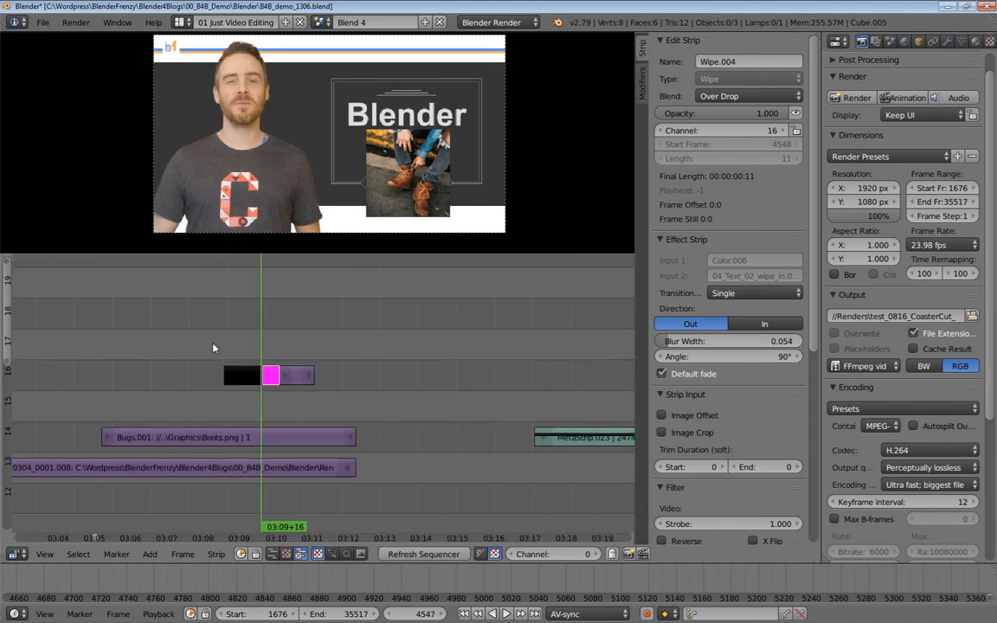
pyautogui.press('b')
pyautogui.moveTo(205, 349); pyautogui.dragTo(232, 379)
pyautogui.press('g')
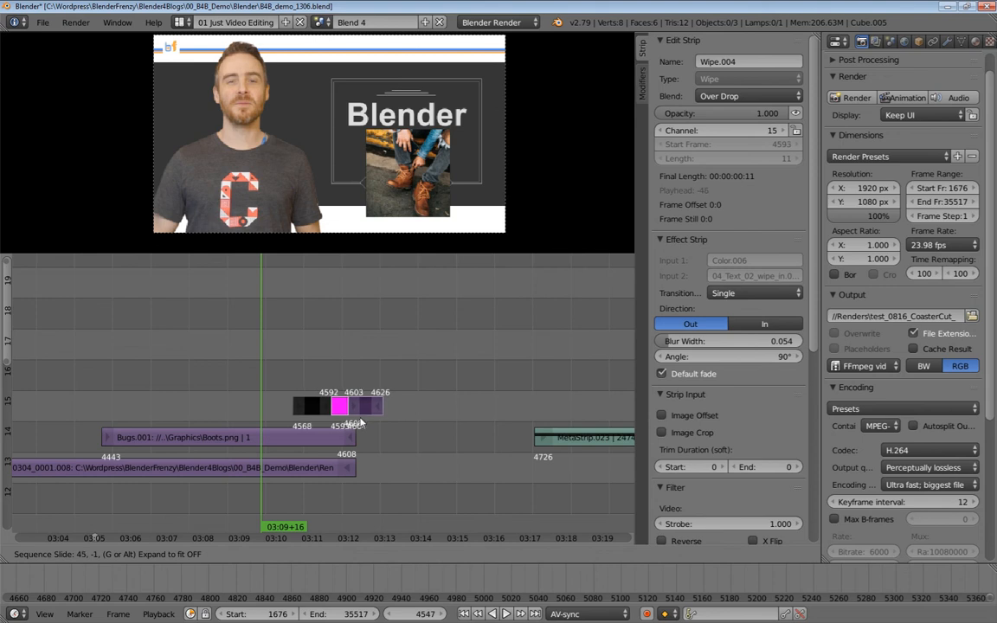
pyautogui.click(372, 428)
pyautogui.scroll(1, 372, 428)
pyautogui.keyDown('ctrl'); pyautogui.moveTo(373, 429); pyautogui.dragTo(428, 438, button='middle'); pyautogui.keyUp('ctrl')
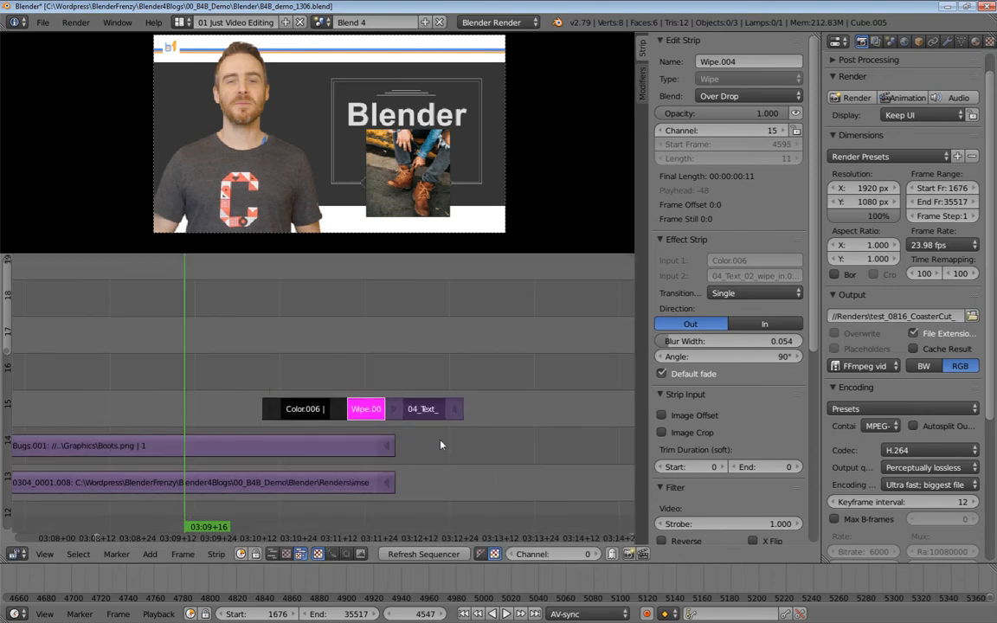
# Shift the three transition strips 12 frames earlier so the wipe starts at frame 4583, and play the transition
pyautogui.click(289, 370)
pyautogui.hotkey('alt', 'a')
pyautogui.hotkey('alt', 'a')
pyautogui.moveTo(288, 371)
pyautogui.mouseDown(button='middle')
pyautogui.moveTo(278, 371)
pyautogui.moveTo(287, 392)
pyautogui.mouseUp(button='middle')
pyautogui.click(207, 358)
pyautogui.hotkey('alt', 'a')
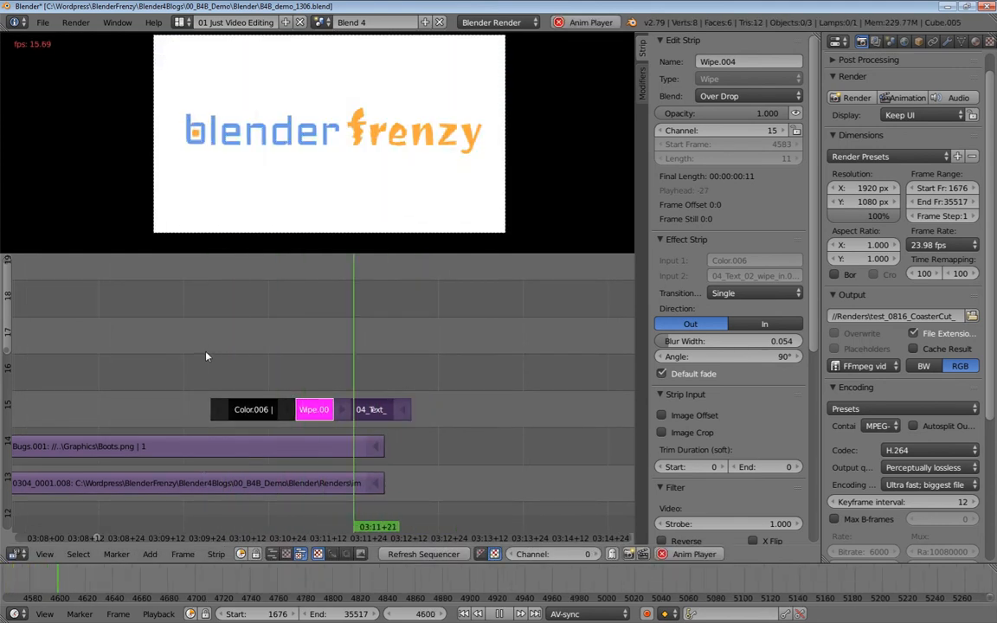
pyautogui.hotkey('alt', 'a')
# Extend the end of the logo image strip to frame 4637
pyautogui.moveTo(234, 368); pyautogui.dragTo(181, 339, button='middle')
pyautogui.moveTo(296, 381); pyautogui.dragTo(244, 391, button='middle')
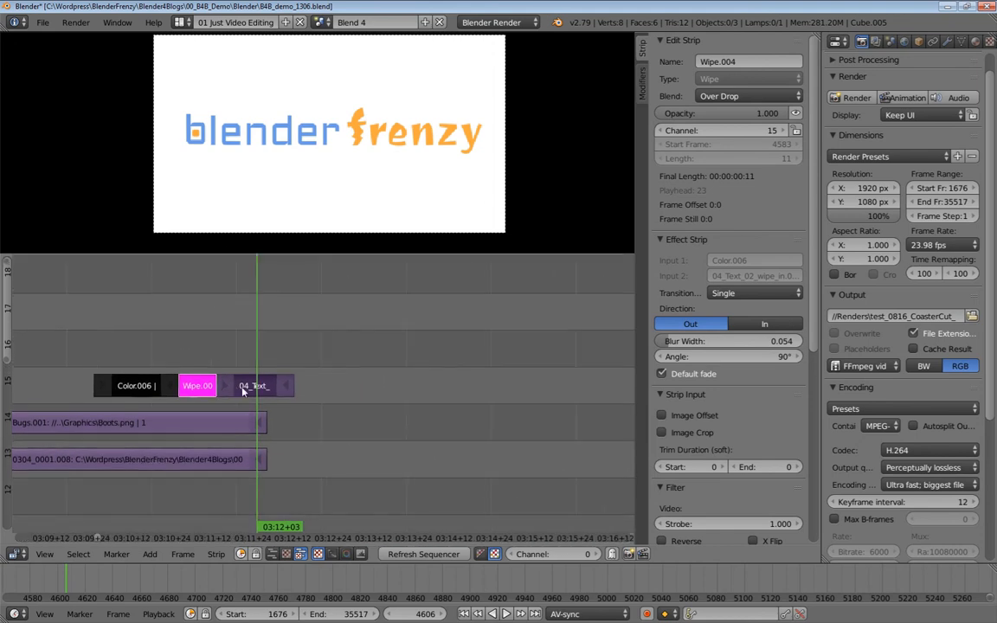
pyautogui.rightClick(287, 389)
pyautogui.press('g')
pyautogui.click(354, 388)
pyautogui.keyDown('ctrl'); pyautogui.moveTo(355, 408); pyautogui.dragTo(279, 400, button='middle'); pyautogui.keyUp('ctrl')
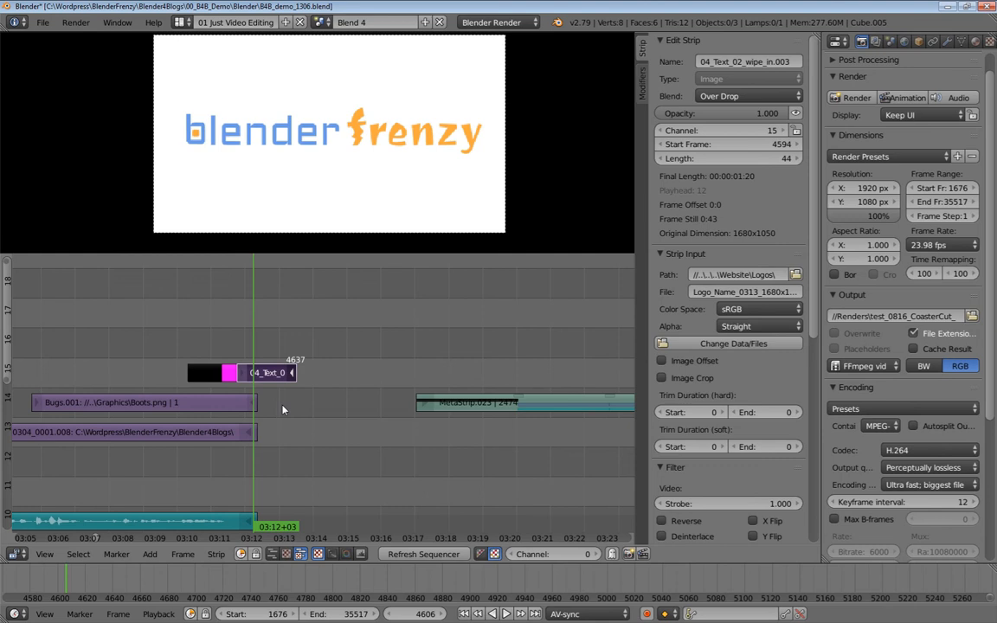
# Trim the logo strip's end to the main video's end at frame 4608 and extend it from there by 25 frames
pyautogui.keyDown('ctrl'); pyautogui.moveTo(199, 331); pyautogui.dragTo(262, 378, button='middle'); pyautogui.keyUp('ctrl')
pyautogui.moveTo(260, 377); pyautogui.dragTo(206, 383, button='right')
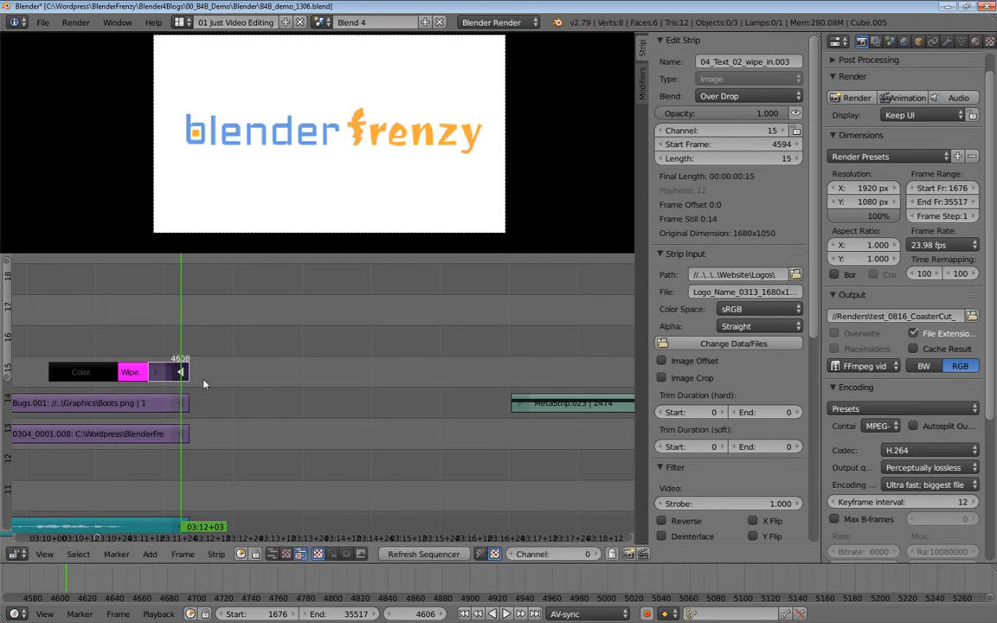
pyautogui.write('g')
pyautogui.write('25')
pyautogui.press('Return')
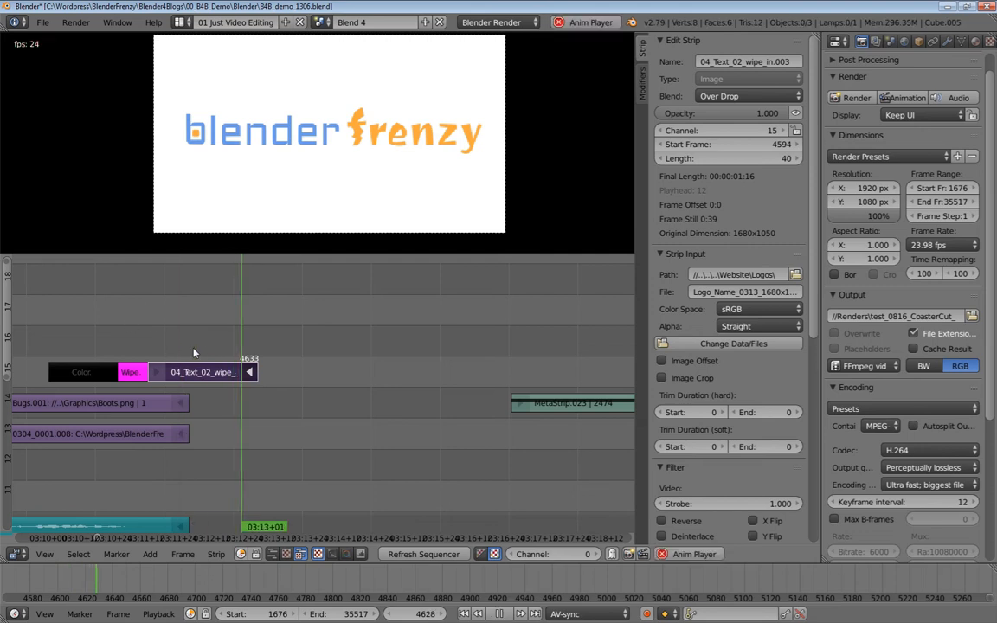
# Play the ending from before the wipe through the end of the logo strip
pyautogui.click(43, 298)
pyautogui.hotkey('alt', 'a')
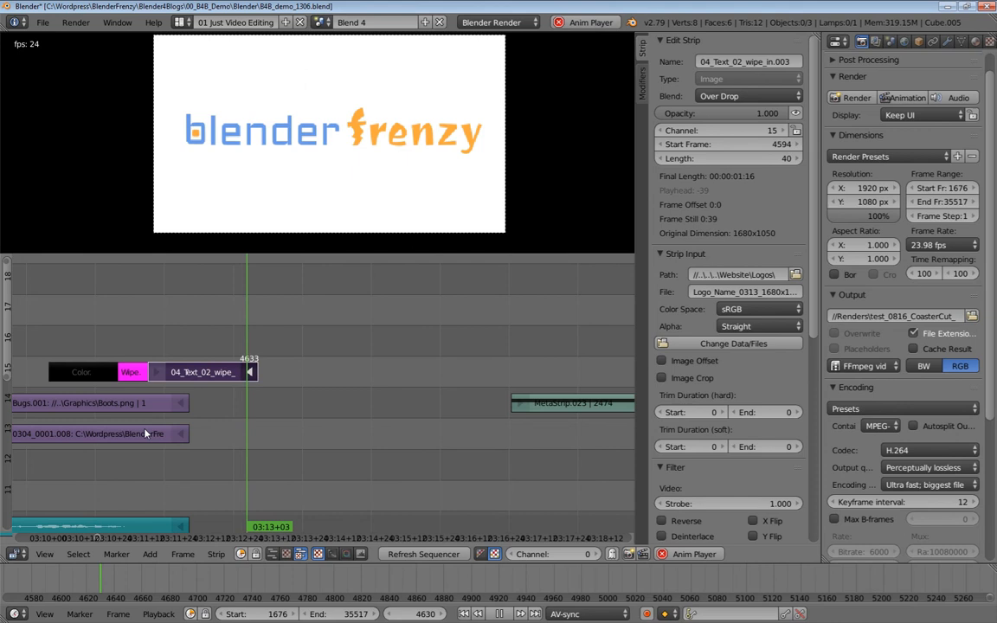
pyautogui.hotkey('alt', 'a')
# Extend the end of the logo image strip to about frame 4650
pyautogui.press('h')
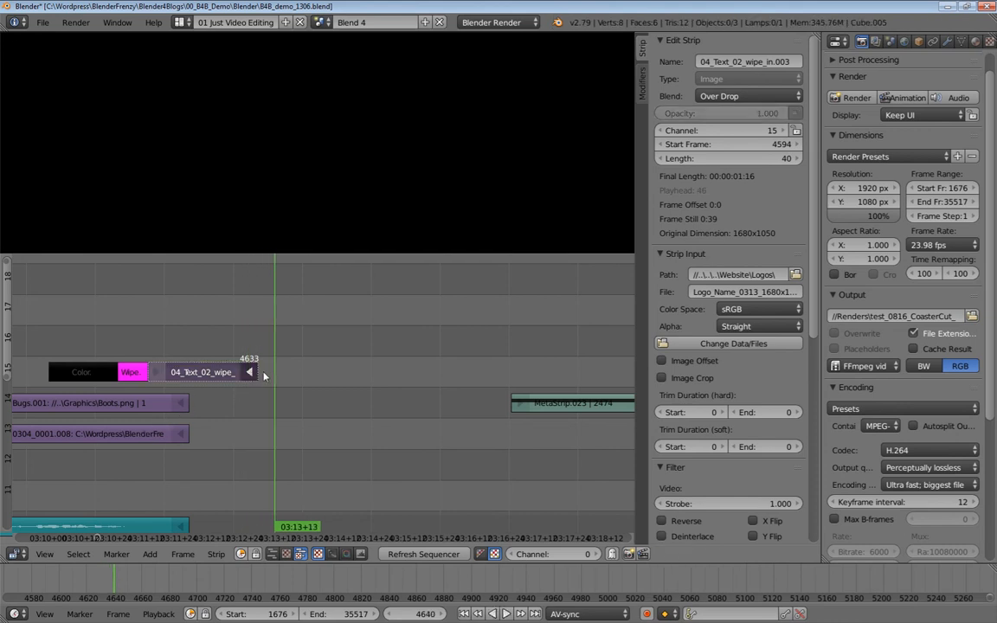
pyautogui.press('g')
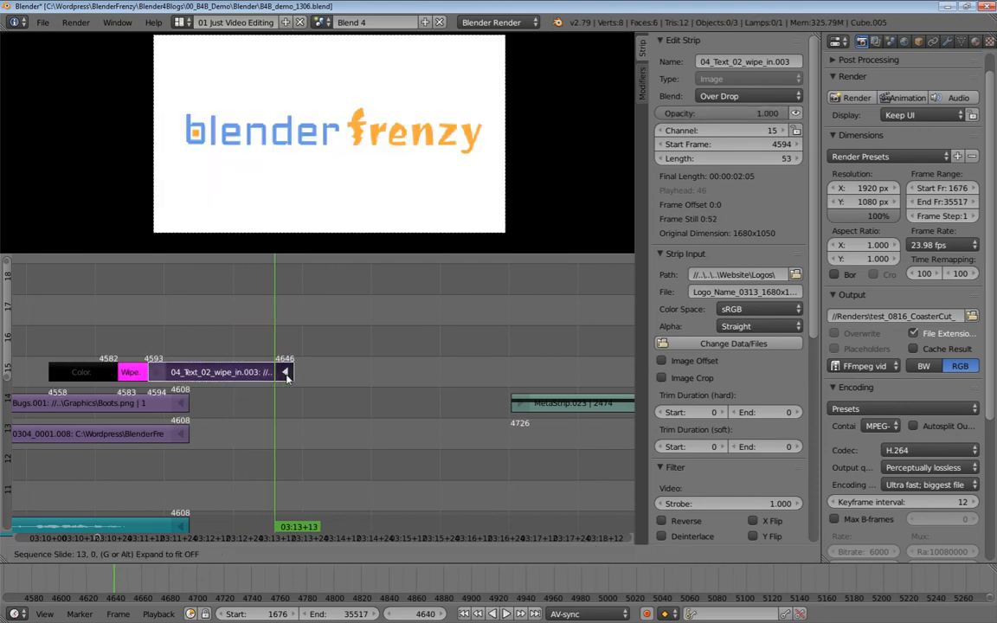
pyautogui.click(298, 379)
# Duplicate the black color strip and place the copy directly after the logo strip, starting at frame 4651 in channel 15
pyautogui.moveTo(331, 405); pyautogui.dragTo(301, 413, button='middle')
pyautogui.rightClick(57, 380)
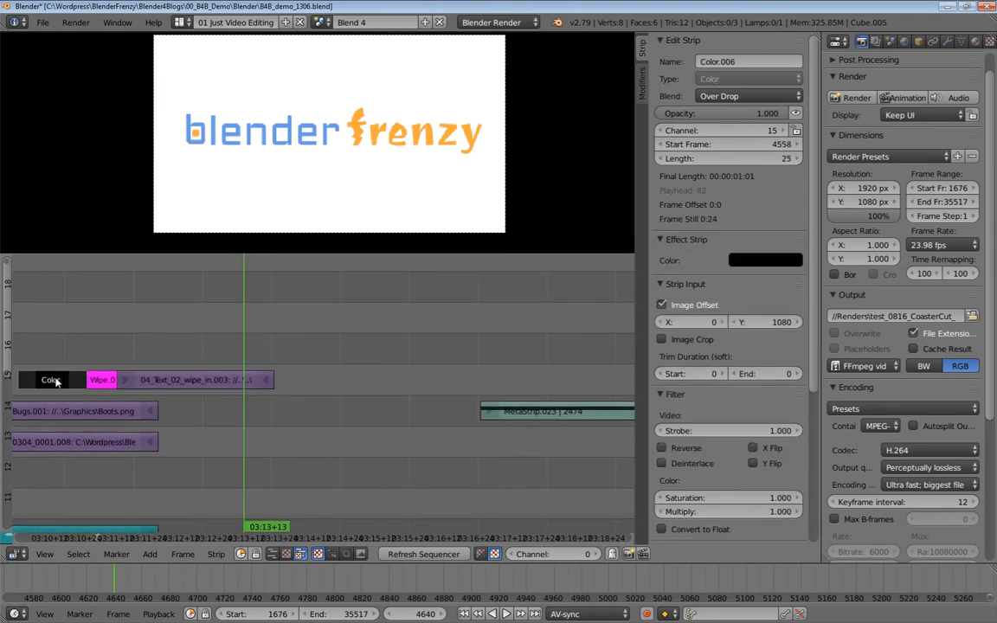
pyautogui.hotkey('shift', 'd')
pyautogui.click(338, 422)
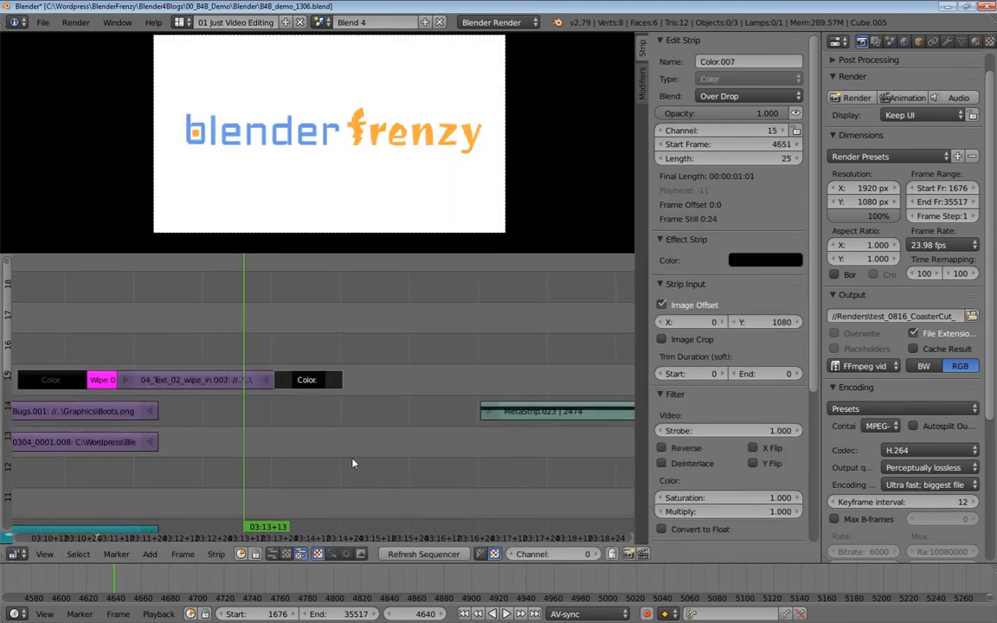
pyautogui.press('c')
pyautogui.moveTo(315, 387)
# Move the duplicated black color strip to the end of the outtakes meta strip, starting at frame 7200 in channel 14
pyautogui.scroll(-4, 318, 383)
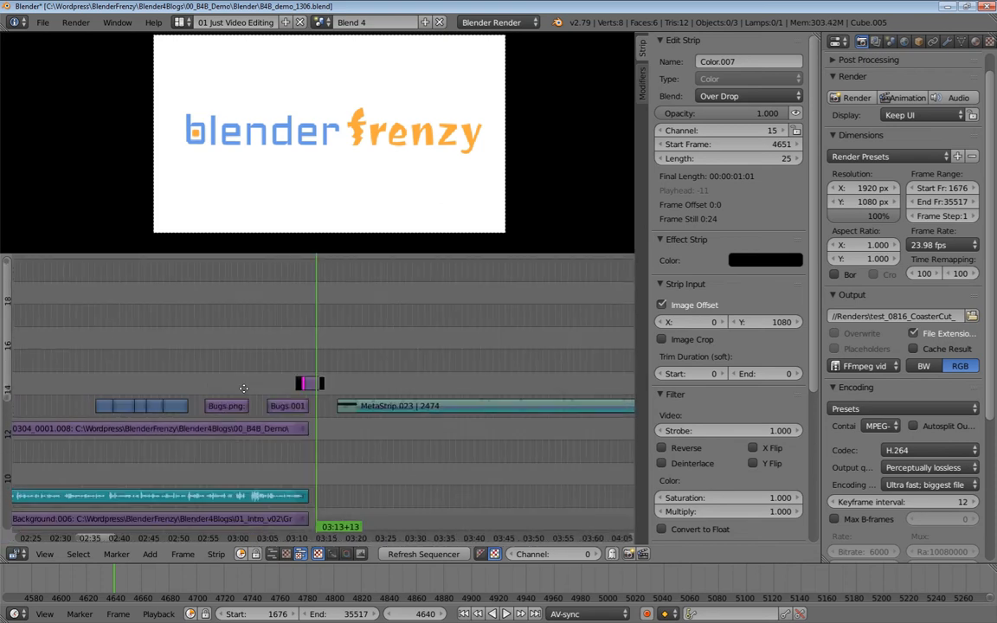
pyautogui.press('g')
pyautogui.click(402, 380)
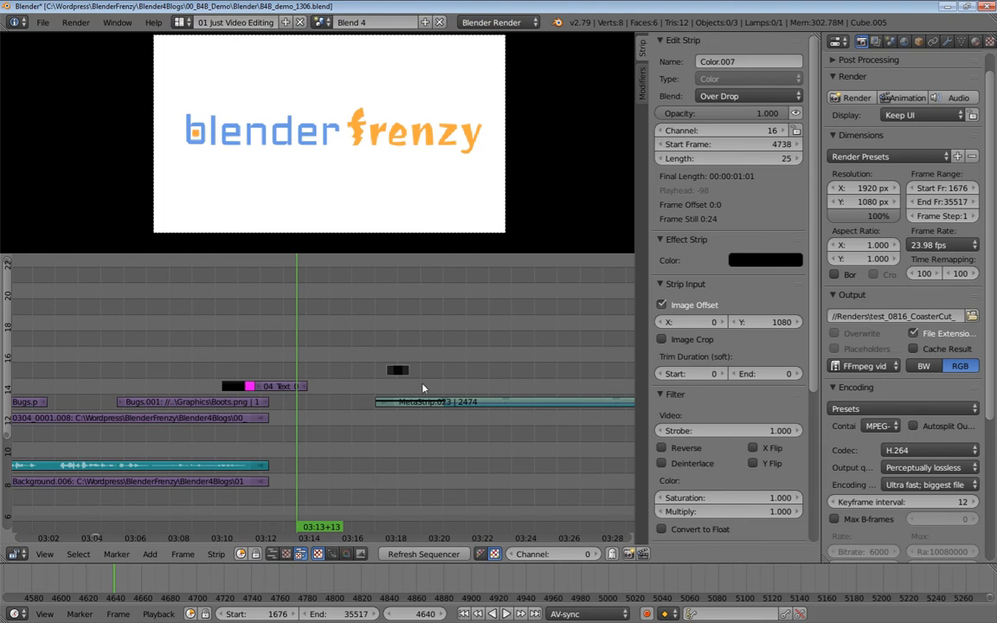
pyautogui.press('pagedown')
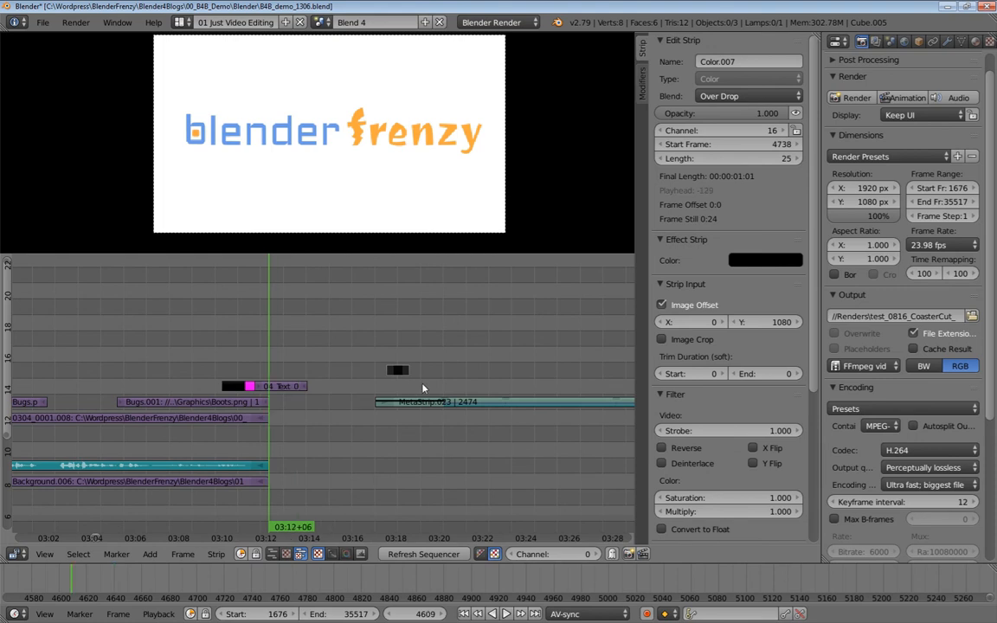
pyautogui.click(508, 371)
pyautogui.hotkey('alt', 'a')
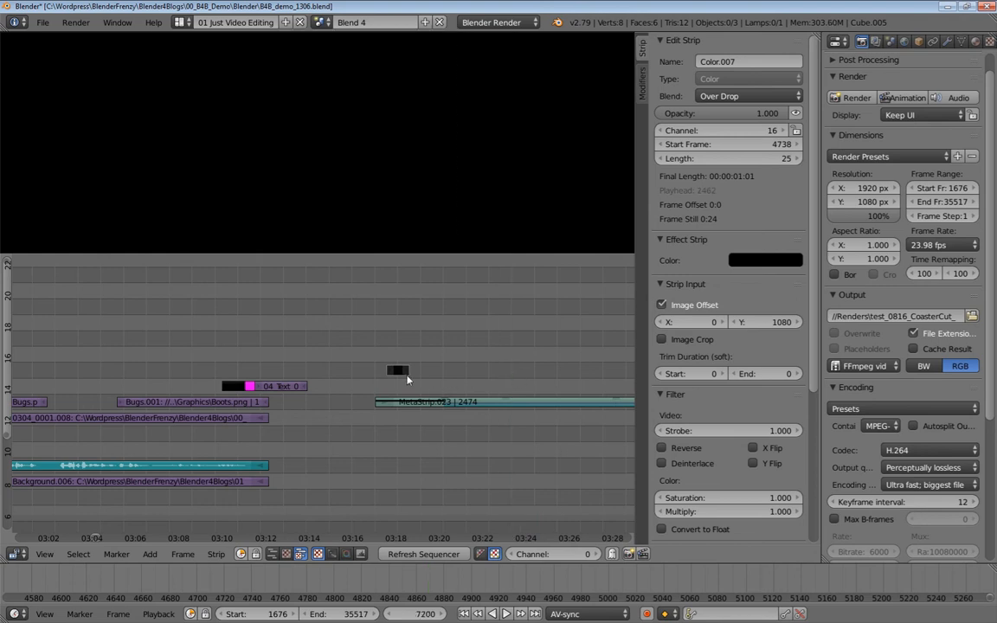
pyautogui.press('KP_0')
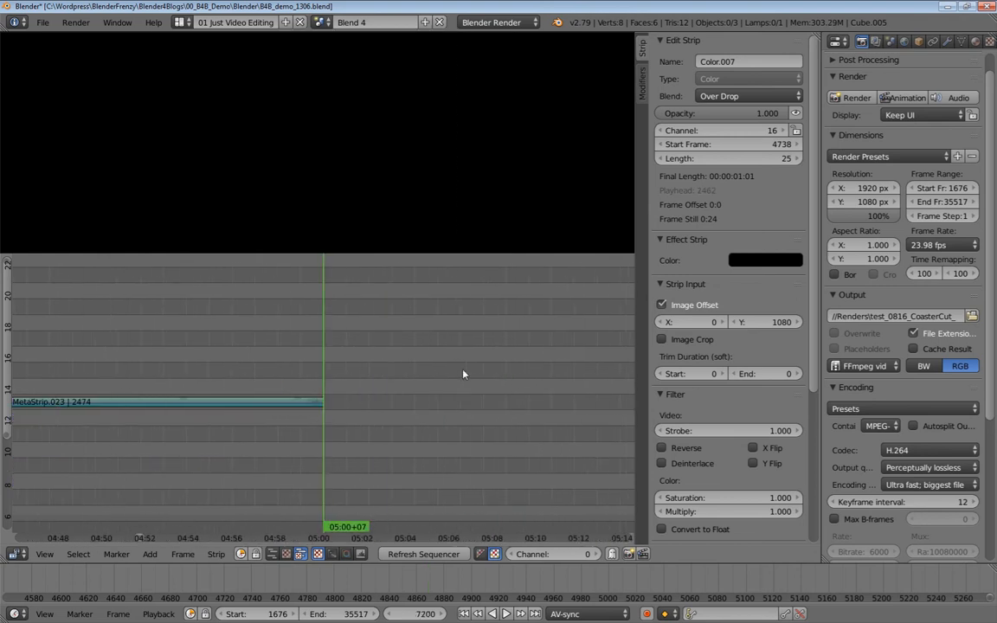
pyautogui.hotkey('shift', 's')
pyautogui.moveTo(334, 372); pyautogui.dragTo(334, 404, button='right')
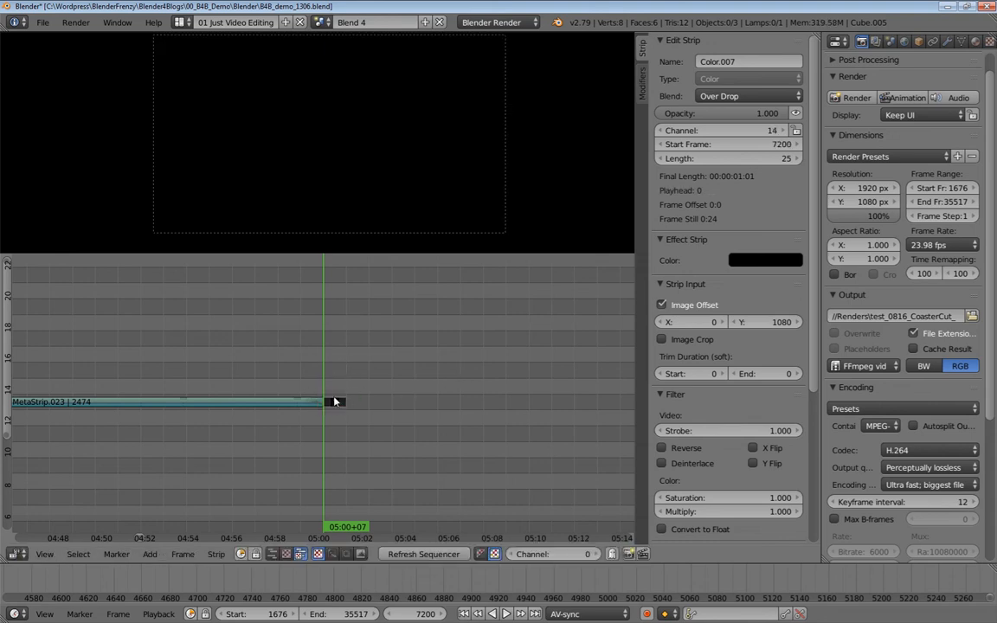
# Play the end of the outtakes and move the playhead to the end of the black color strip at frame 7225
pyautogui.hotkey('alt', 'a')
pyautogui.click(278, 389)
pyautogui.hotkey('alt', 'a')
pyautogui.click(411, 405)
pyautogui.press('pagedown')
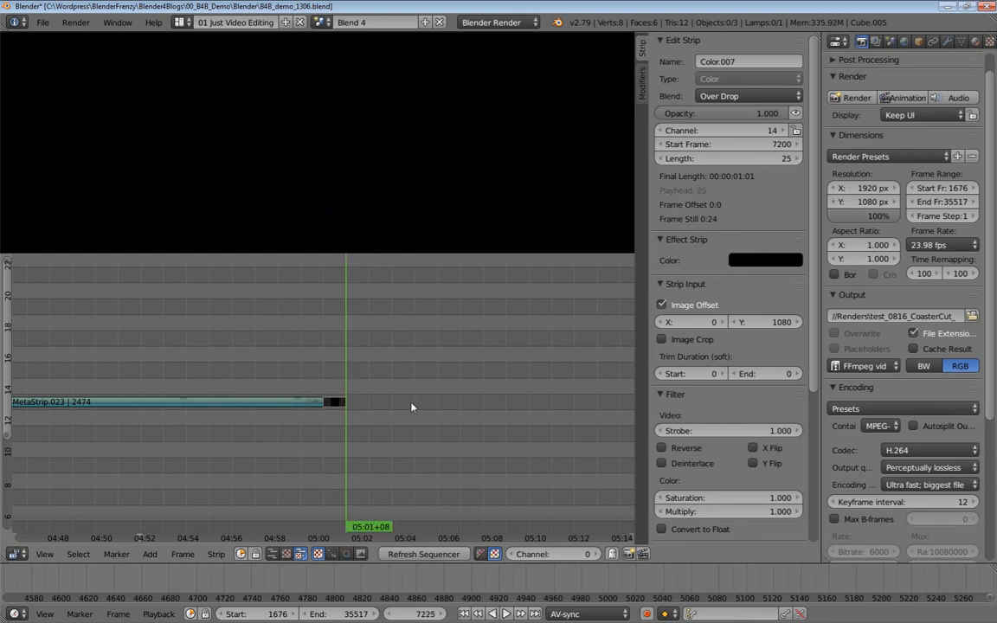
# Shift the outtakes meta strip earlier so it starts at frame 4651 in channel 14, directly after the logo strip
pyautogui.keyDown('ctrl'); pyautogui.moveTo(381, 443); pyautogui.dragTo(448, 443, button='middle'); pyautogui.keyUp('ctrl')
pyautogui.keyDown('ctrl'); pyautogui.moveTo(212, 397); pyautogui.dragTo(303, 377, button='middle'); pyautogui.keyUp('ctrl')
pyautogui.moveTo(73, 394); pyautogui.dragTo(436, 434, button='middle')
pyautogui.moveTo(427, 451); pyautogui.dragTo(420, 381, button='middle')
pyautogui.moveTo(566, 434); pyautogui.dragTo(424, 427, button='right')
pyautogui.scroll(-4, 363, 431)
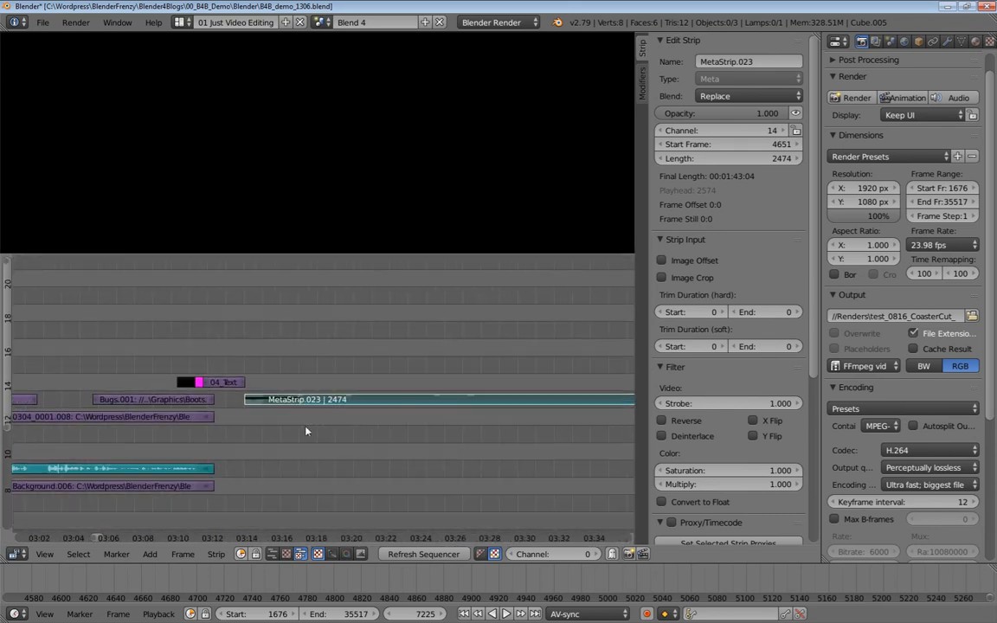
# Play the ending from before the wipe into the opening of the outtakes
pyautogui.click(163, 336)
pyautogui.hotkey('alt', 'a')
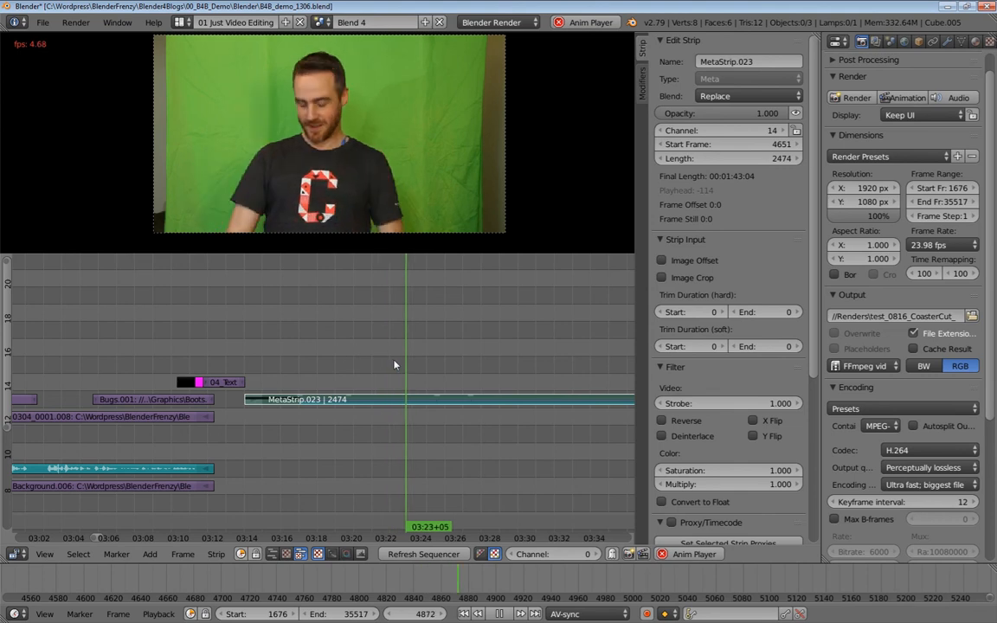
pyautogui.hotkey('alt', 'a')
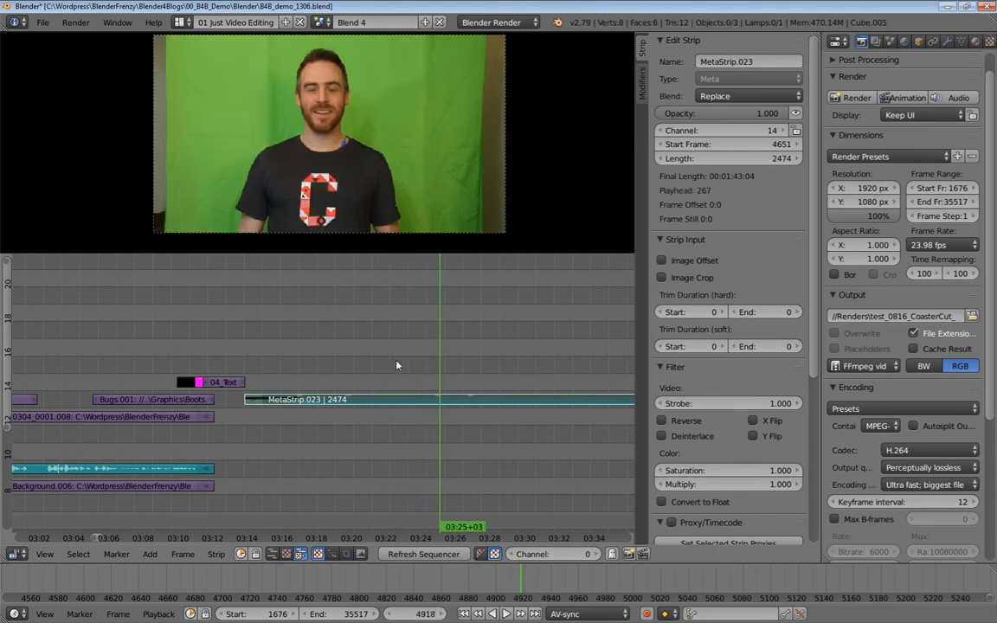
# Move the closing black color strip to frame 7125 in channel 14, directly against the end of the outtakes meta strip
pyautogui.keyDown('ctrl'); pyautogui.moveTo(433, 367); pyautogui.dragTo(471, 398, button='middle'); pyautogui.keyUp('ctrl')
pyautogui.moveTo(472, 398); pyautogui.dragTo(394, 416, button='middle')
pyautogui.rightClick(395, 401)
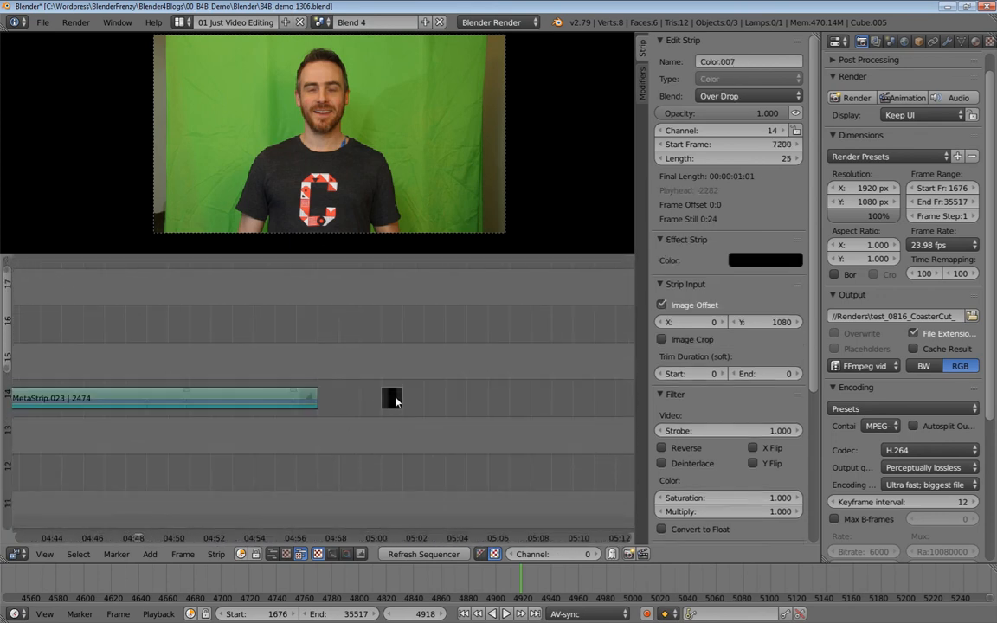
pyautogui.press('g')
pyautogui.click(324, 406)
pyautogui.keyDown('ctrl'); pyautogui.moveTo(314, 423); pyautogui.dragTo(381, 407, button='middle'); pyautogui.keyUp('ctrl')
# Set the scene's end frame to the end of the closing black strip at frame 7150
pyautogui.click(389, 405)
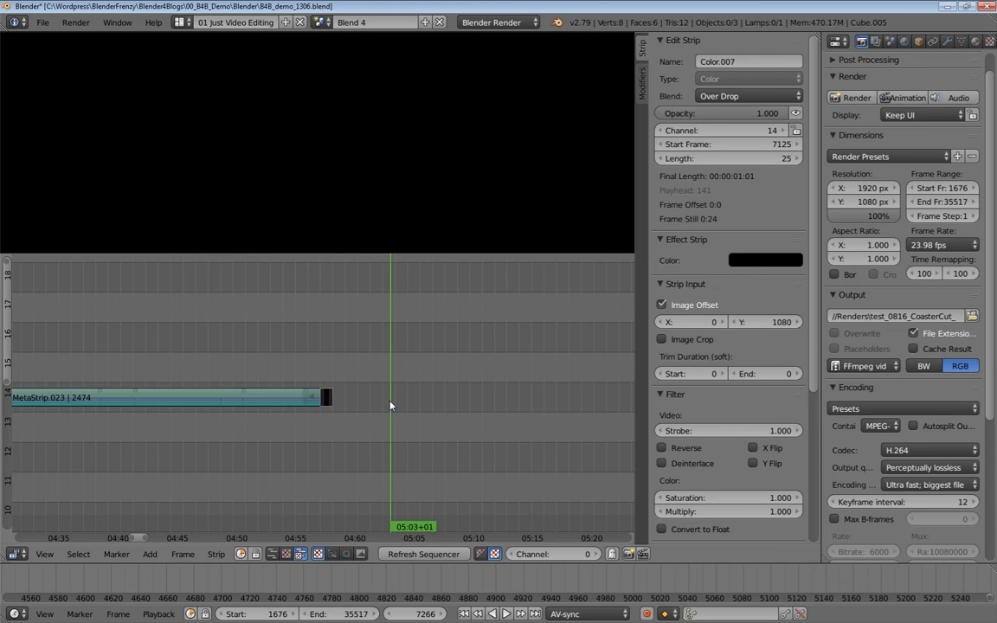
pyautogui.click(380, 410)
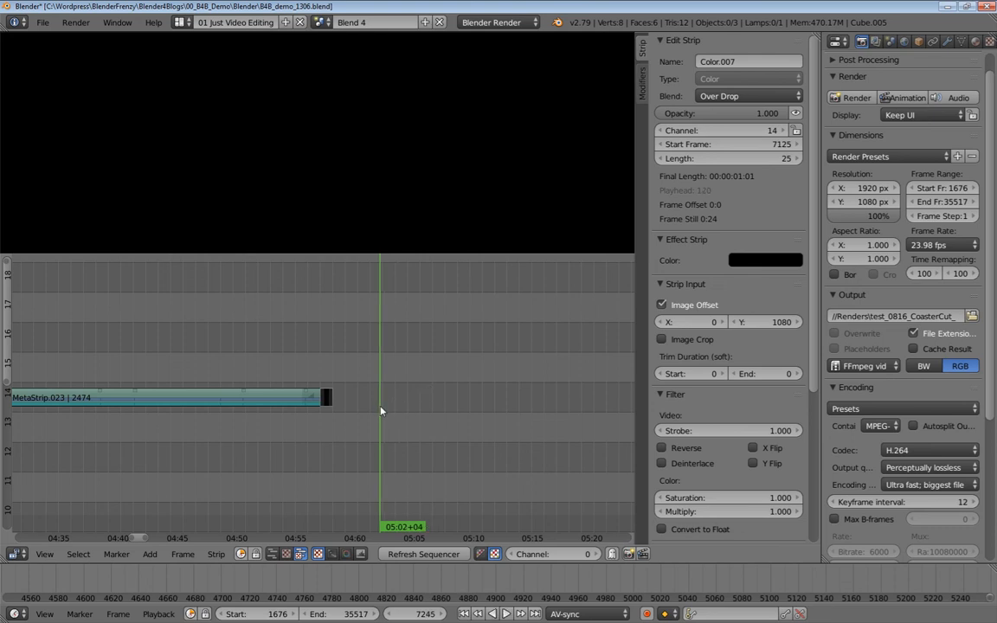
pyautogui.press('pagedown')
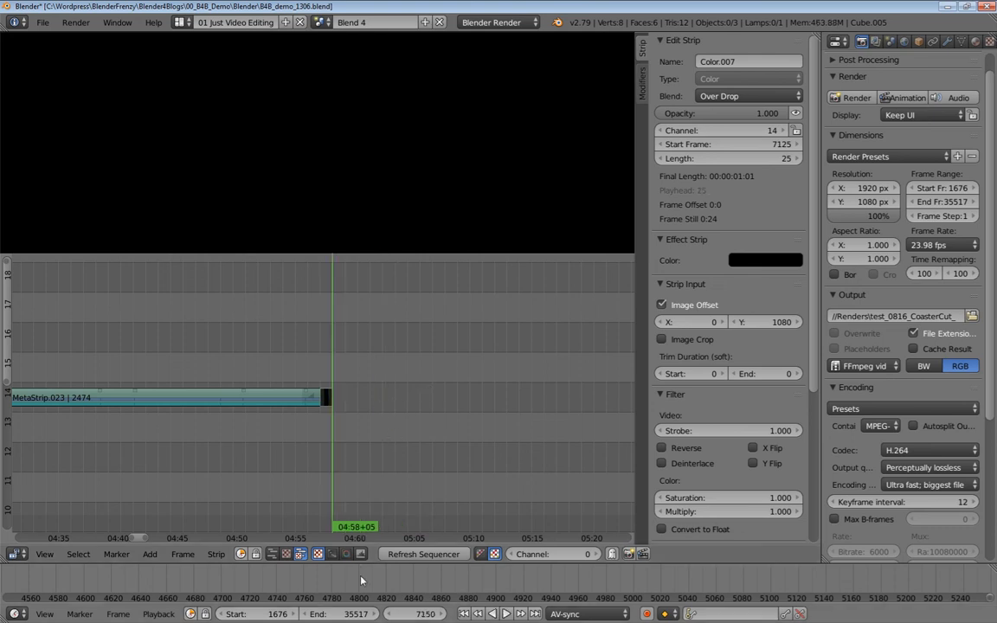
pyautogui.press('e')
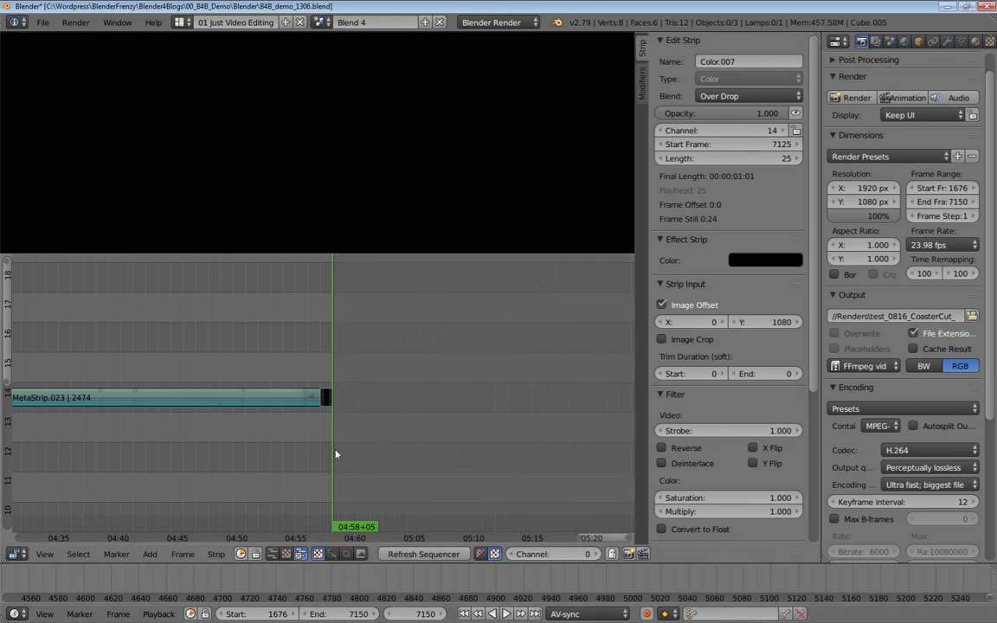
# Set the scene's start frame to 1
pyautogui.press('Home')
pyautogui.moveTo(330, 458); pyautogui.dragTo(396, 452, button='middle')
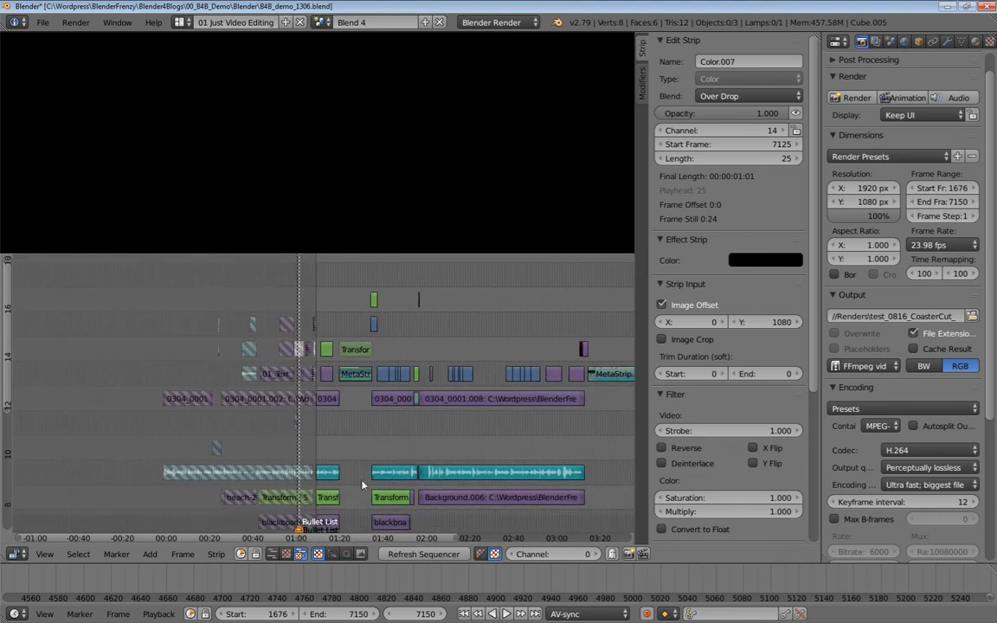
pyautogui.click(261, 610)
pyautogui.write('1')
pyautogui.press('Return')
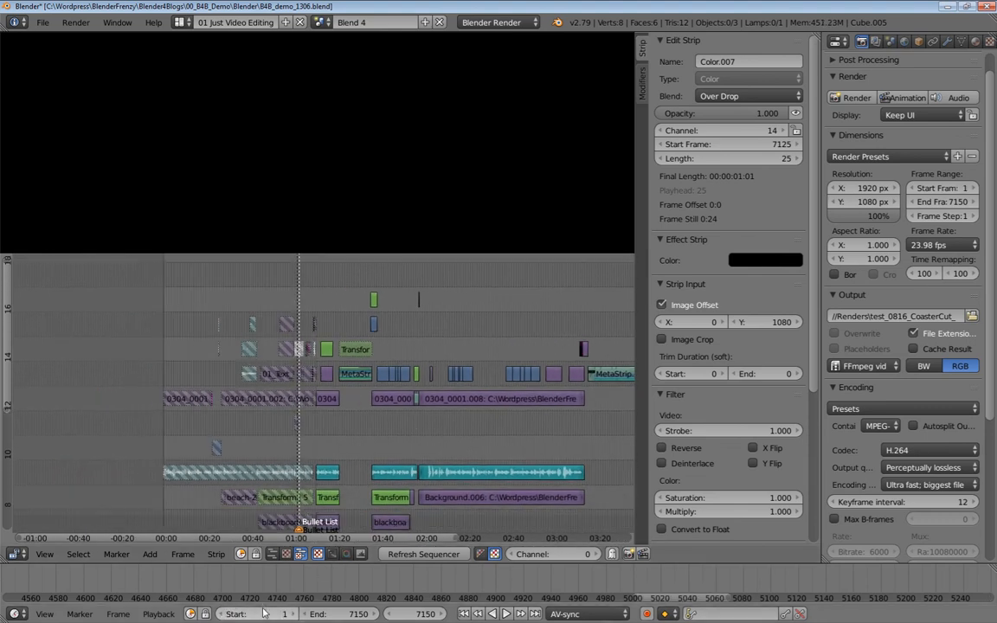
# Bring the whole timeline into view and save the project over the existing file
pyautogui.scroll(-4, 327, 436)
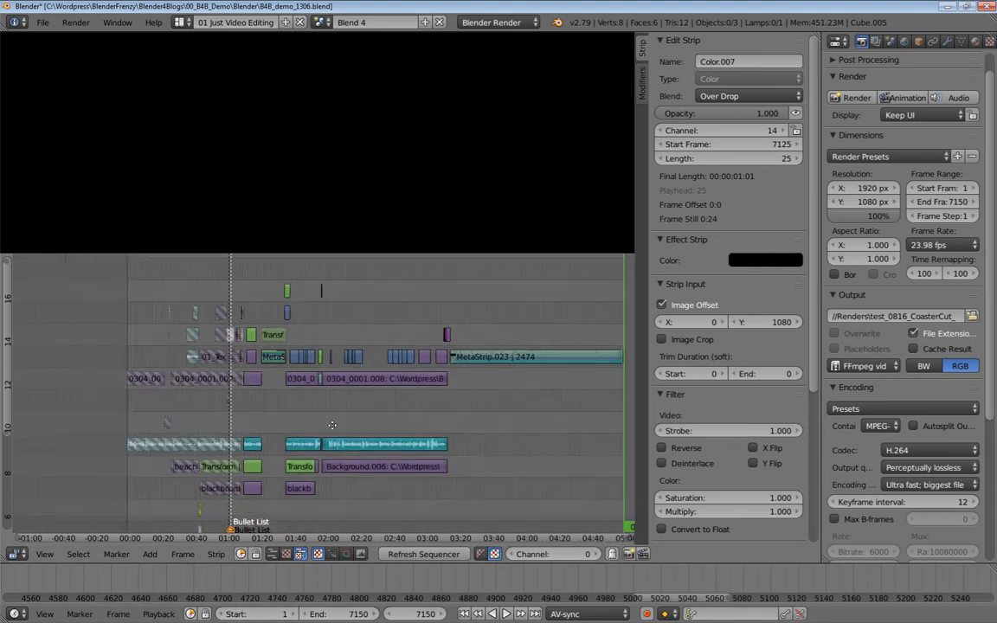
pyautogui.scroll(3, 346, 433)
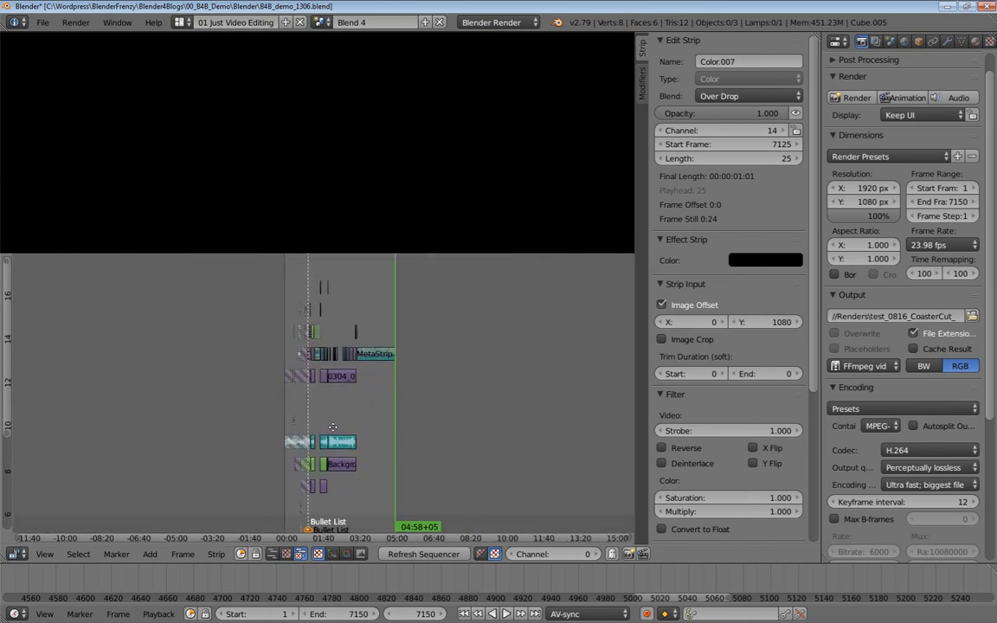
pyautogui.scroll(2, 370, 428)
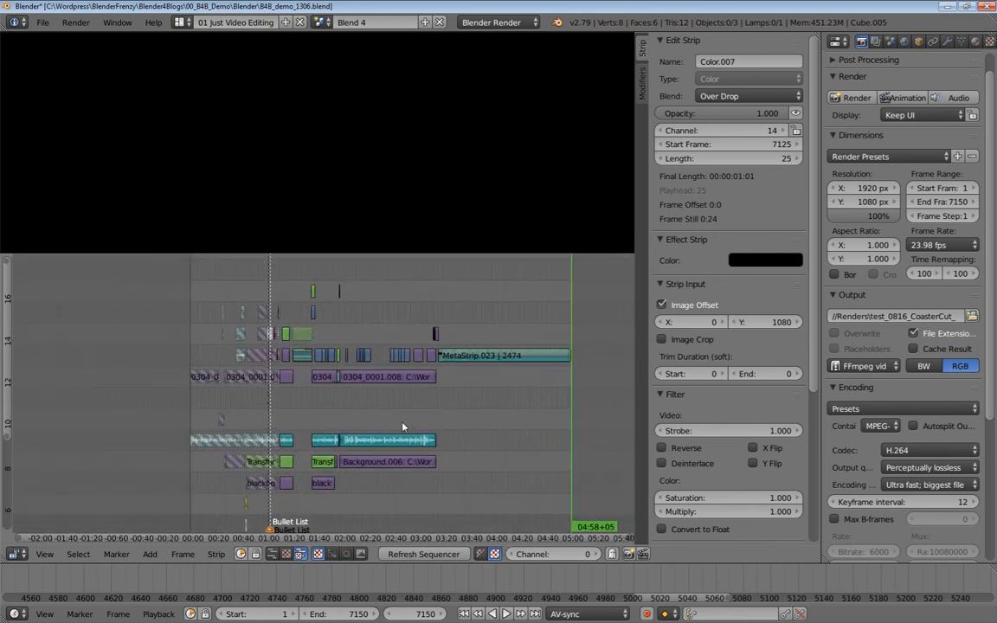
pyautogui.moveTo(412, 427); pyautogui.dragTo(353, 423, button='middle')
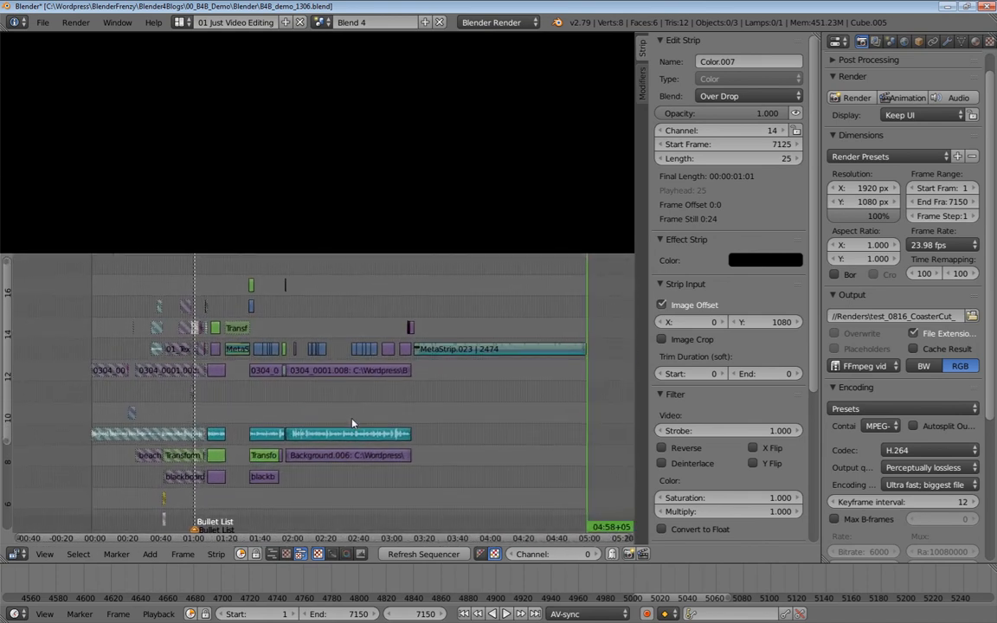
pyautogui.hotkey('ctrl', 's')
pyautogui.click(352, 422)
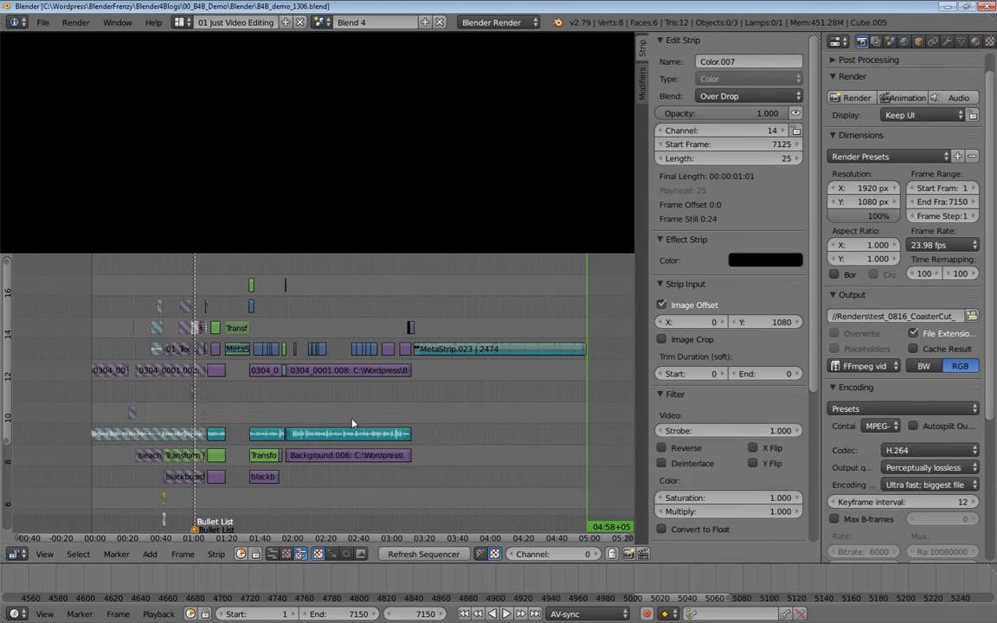
# Save the project as a new version named B4B_demo_1401.blend in the same folder
pyautogui.hotkey('ctrl', 'shift', 's')
pyautogui.click(241, 77)
pyautogui.click(240, 76)
pyautogui.press('BackSpace')
pyautogui.press('BackSpace')
pyautogui.press('BackSpace')
pyautogui.press('BackSpace')
pyautogui.write('406')
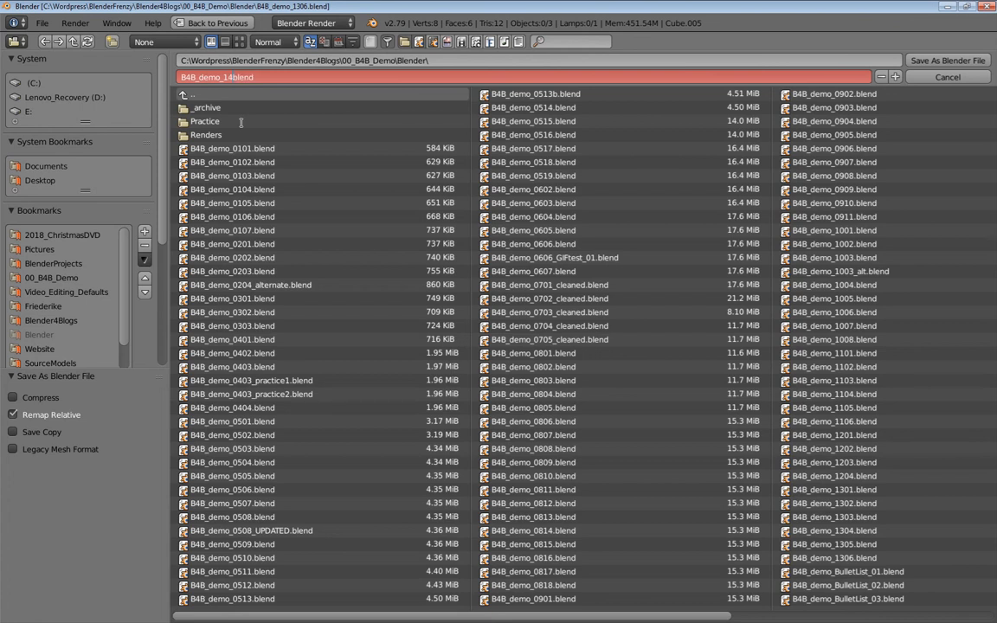
pyautogui.write('.')
pyautogui.press('BackSpace')
pyautogui.press('BackSpace')
pyautogui.write('1.')
pyautogui.press('Return')
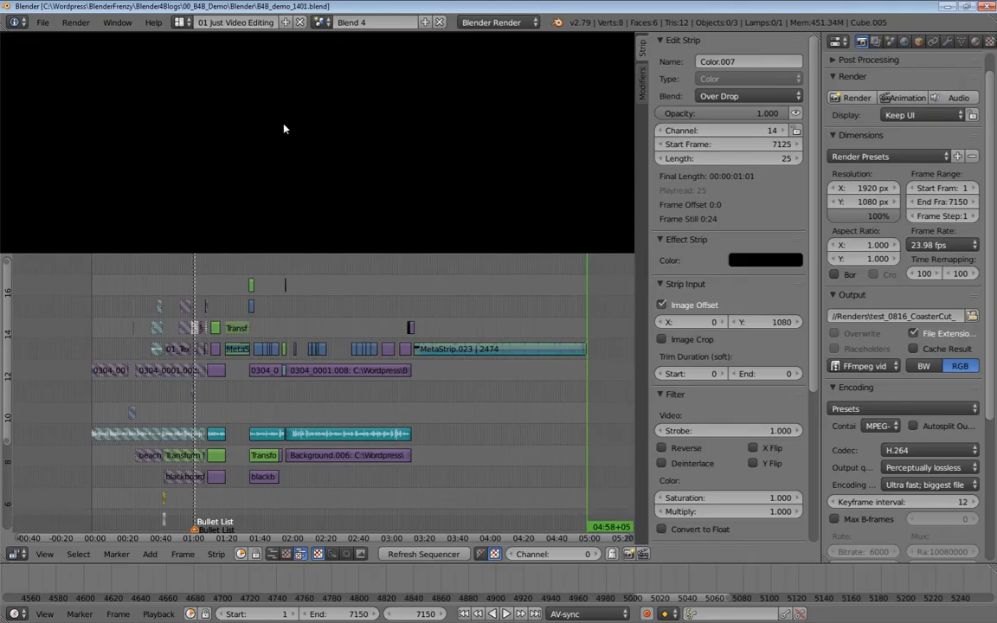
# Select all strips in the timeline, lock them, and unlock them all again
pyautogui.moveTo(260, 300); pyautogui.dragTo(358, 291, button='middle')
pyautogui.press('a')
pyautogui.press('a')
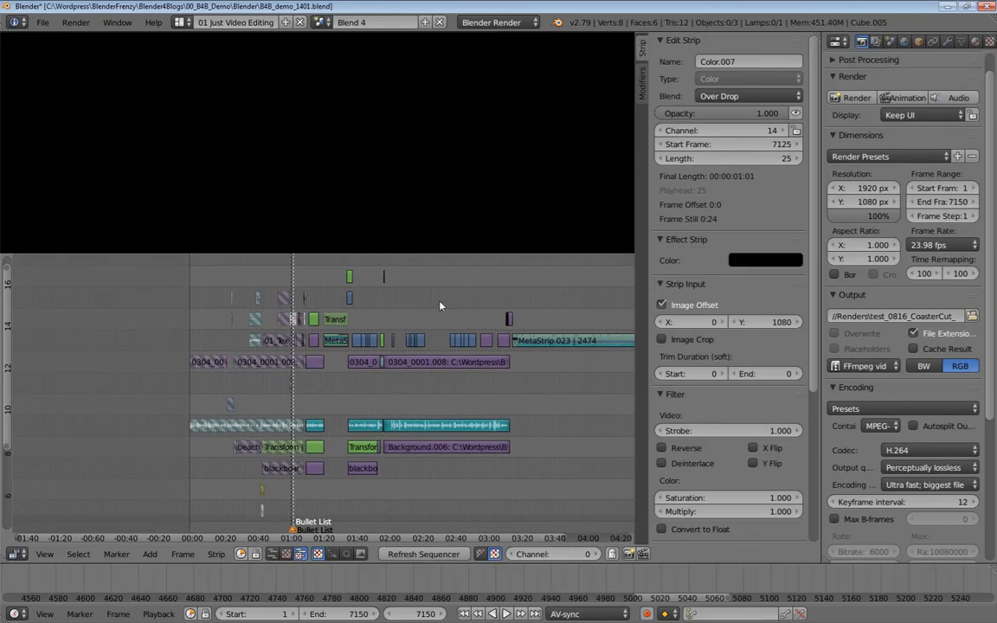
pyautogui.hotkey('shift', 'l')
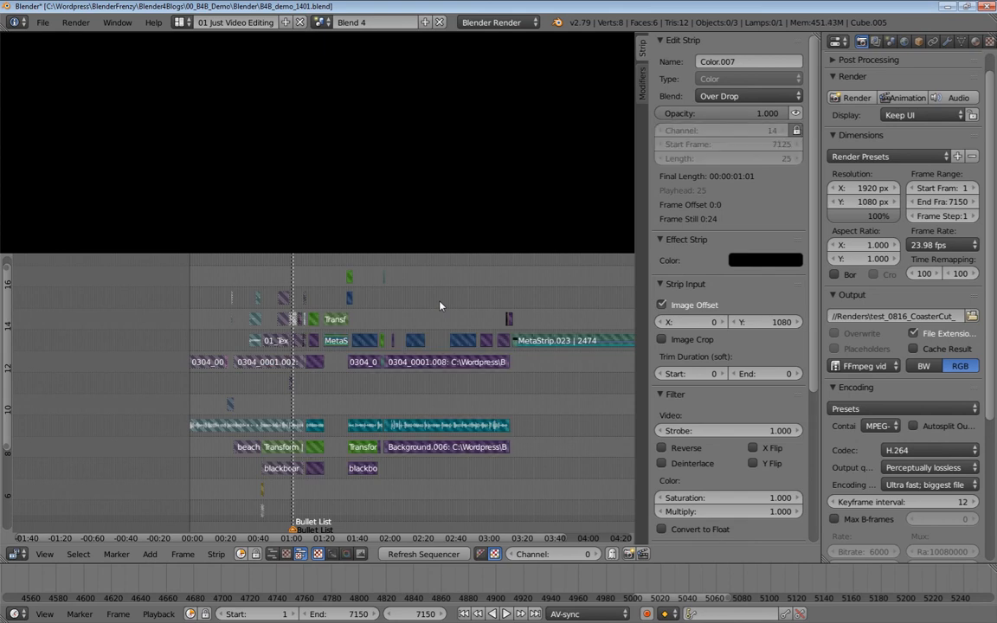
pyautogui.hotkey('alt', 'shift', 'l')
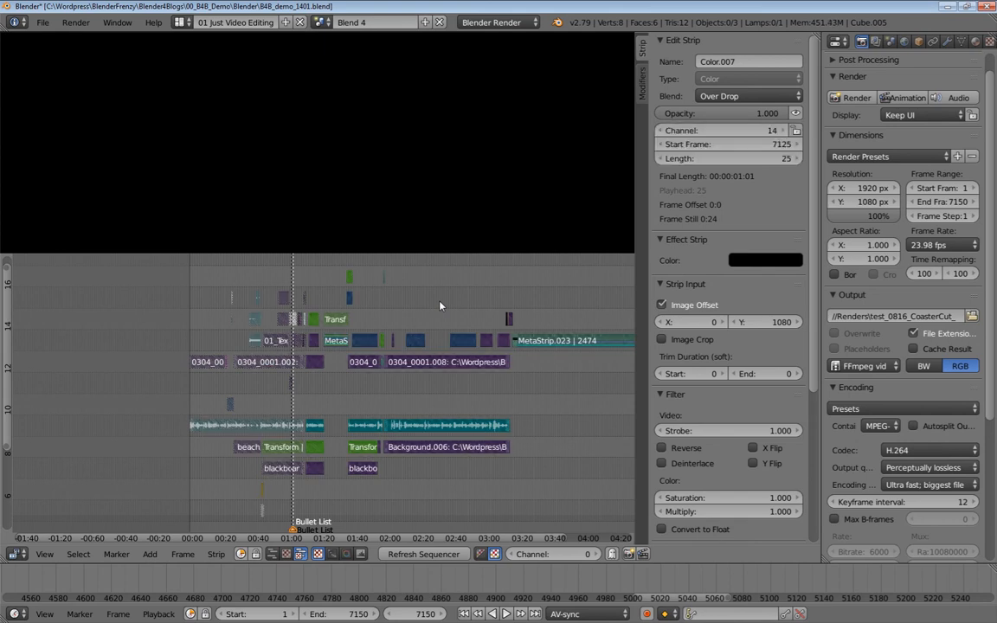
# Mute all the selected strips and unmute them again
pyautogui.press('h')
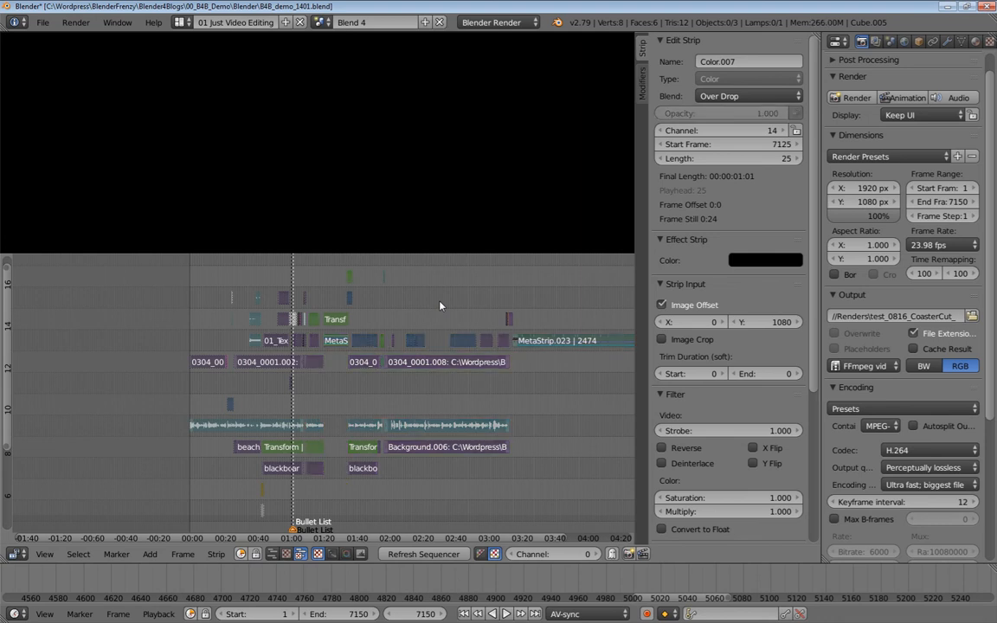
pyautogui.hotkey('alt', 'h')
pyautogui.keyDown('ctrl'); pyautogui.moveTo(417, 277); pyautogui.dragTo(380, 308, button='middle'); pyautogui.keyUp('ctrl')
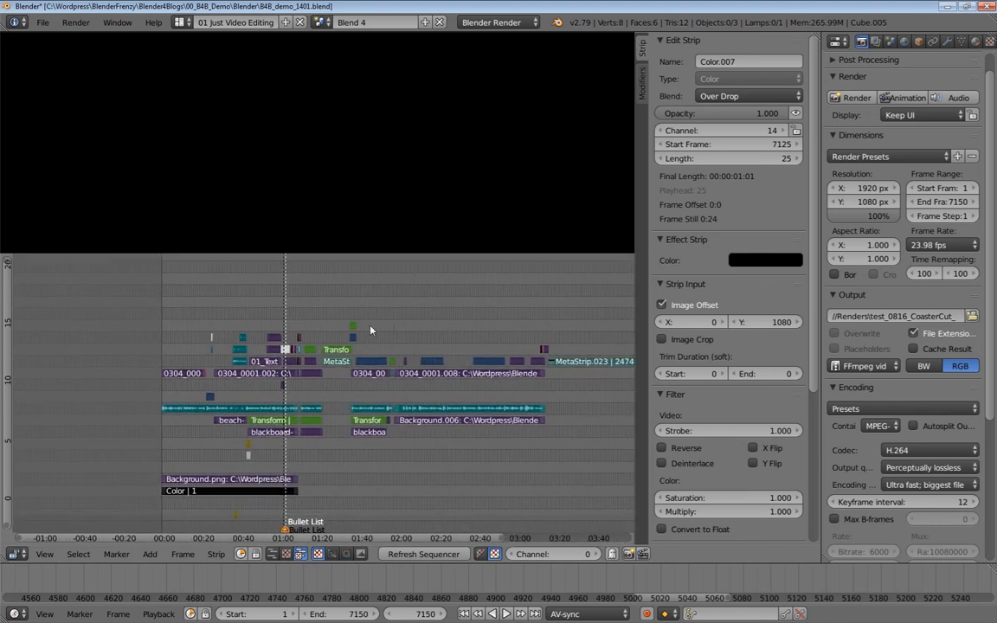
pyautogui.moveTo(382, 398)
pyautogui.keyDown('ctrl'); pyautogui.mouseDown(button='middle')
pyautogui.moveTo(390, 383)
pyautogui.moveTo(343, 382)
pyautogui.mouseUp(button='middle'); pyautogui.keyUp('ctrl')
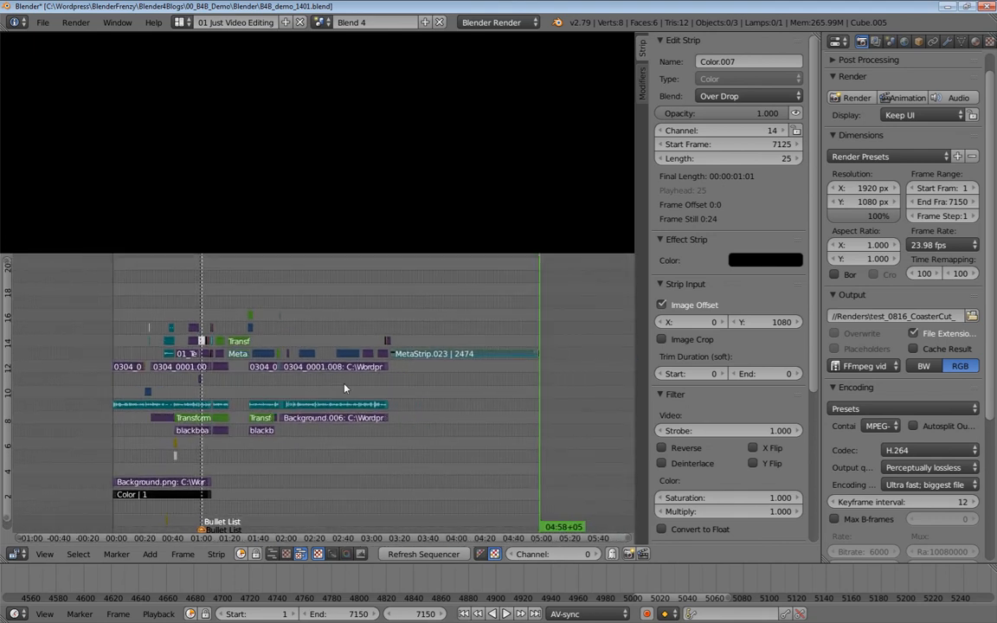